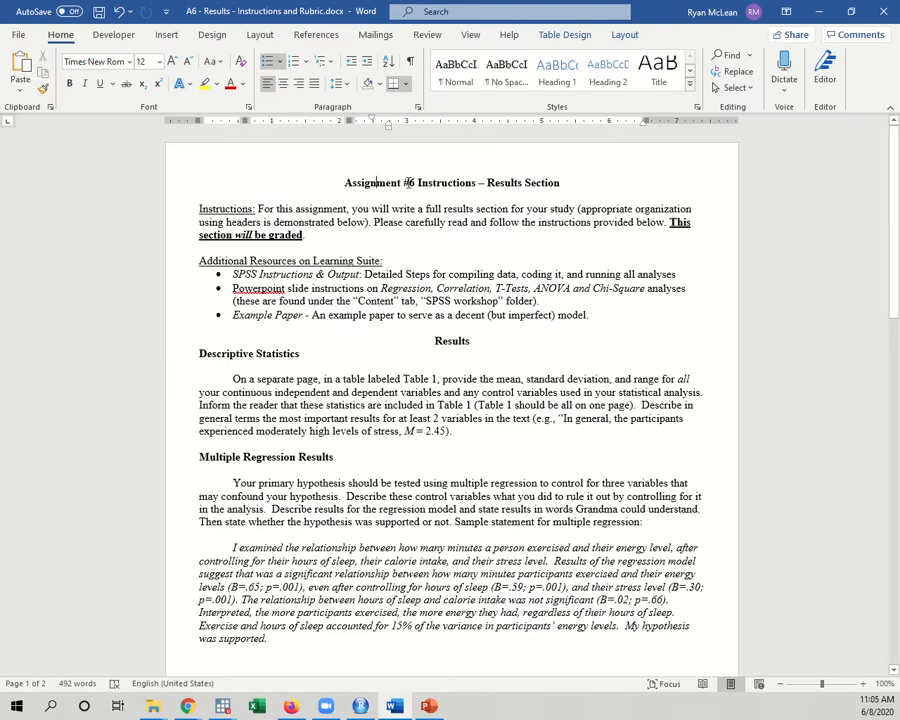
# Review the Assignment #6 instructions, covering the Descriptive Statistics and Multiple Regression Results sections and the additional resources list
pyautogui.moveTo(381, 185); pyautogui.dragTo(476, 184)
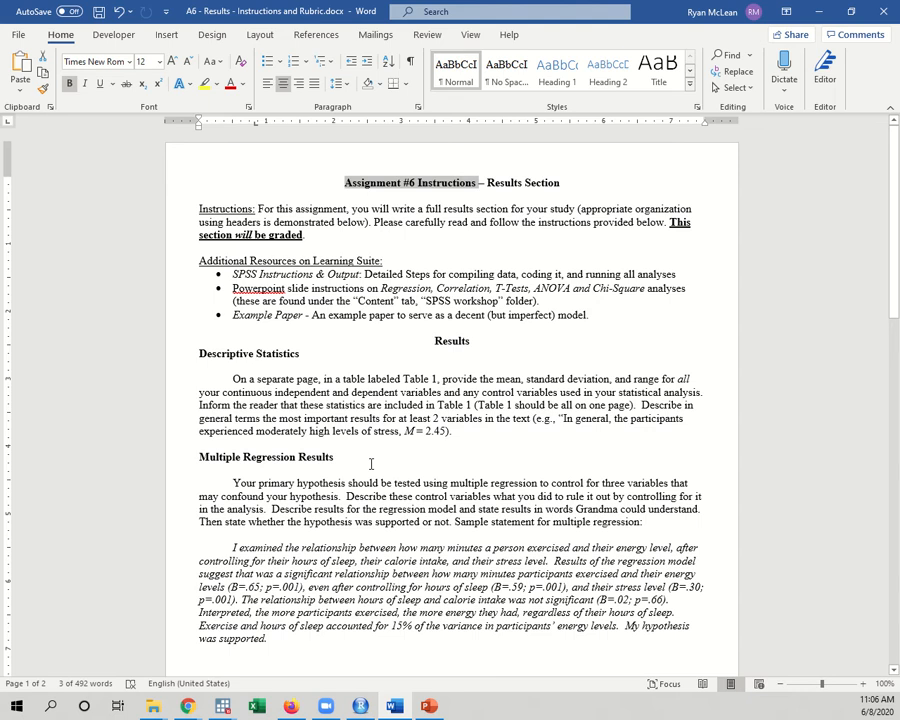
pyautogui.click(378, 359)
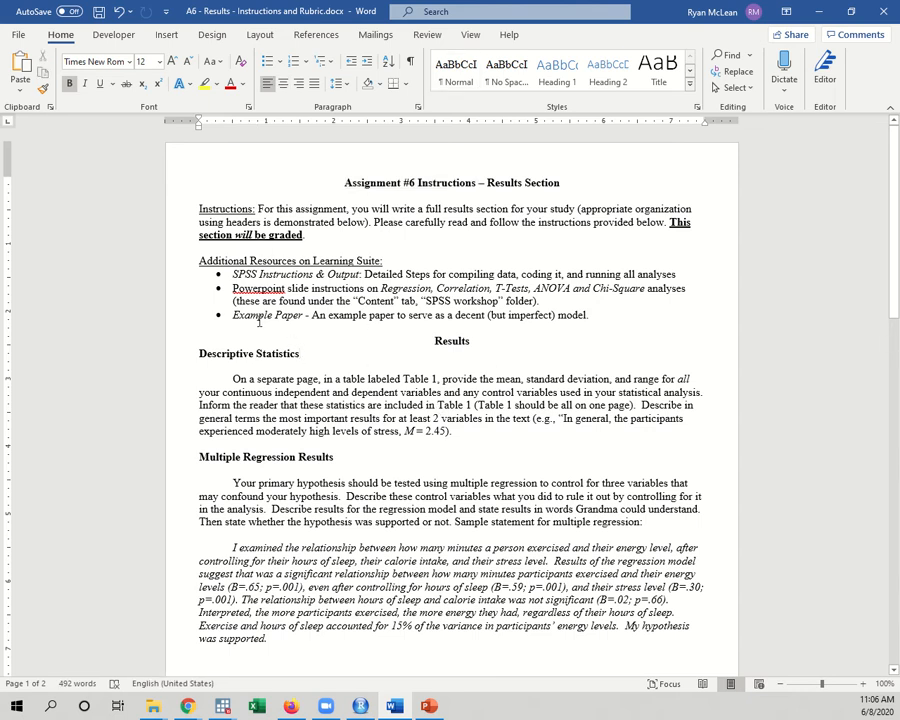
pyautogui.moveTo(263, 357); pyautogui.dragTo(308, 432)
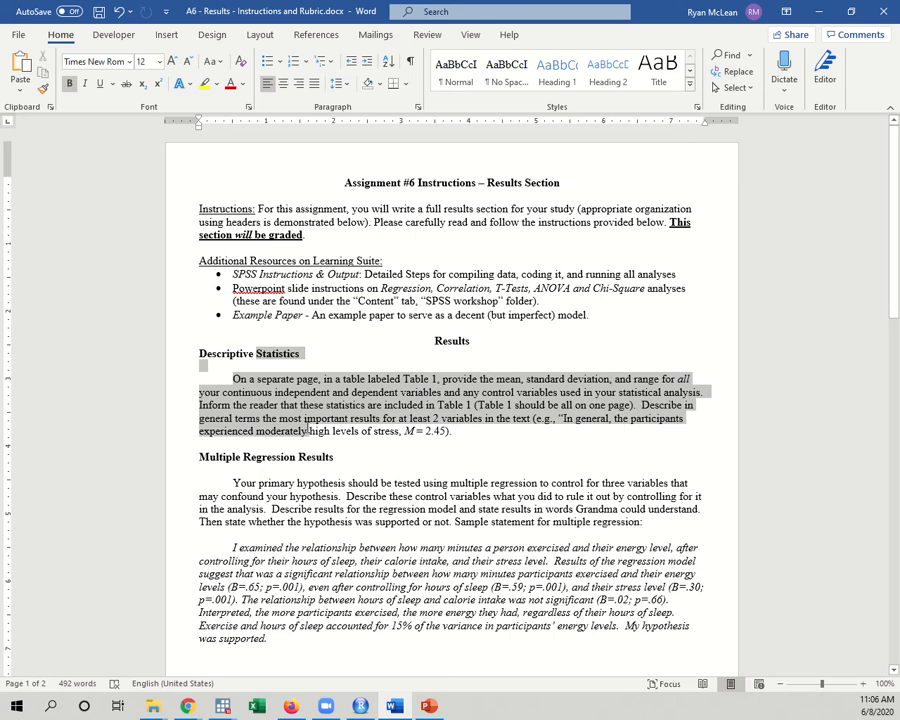
pyautogui.scroll(-3, 308, 432)
pyautogui.moveTo(243, 344); pyautogui.dragTo(322, 418)
pyautogui.click(332, 411)
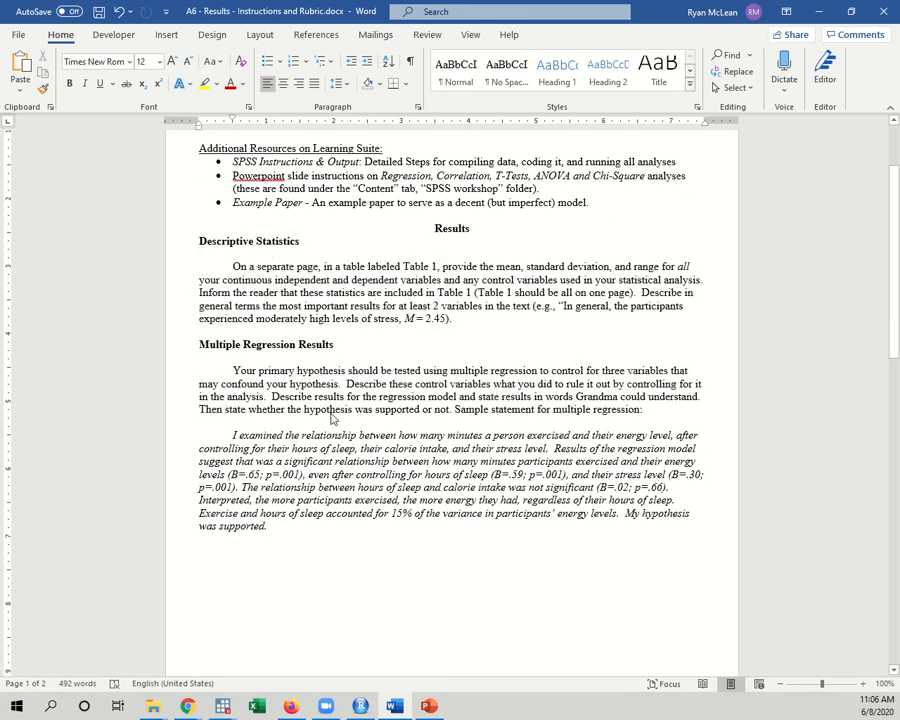
pyautogui.scroll(3, 331, 413)
pyautogui.tripleClick(335, 273)
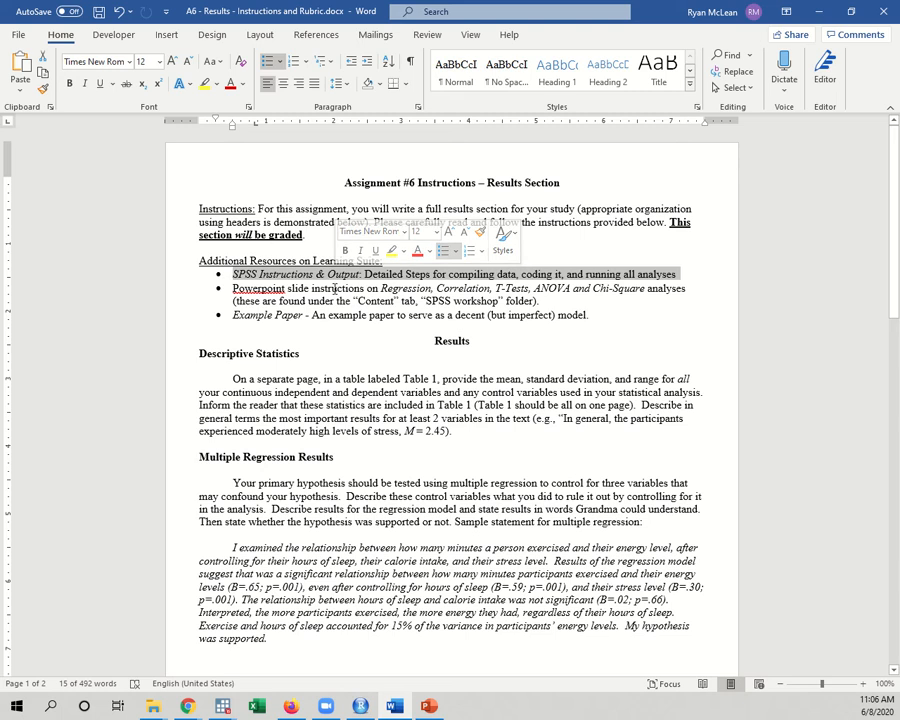
pyautogui.tripleClick(335, 289)
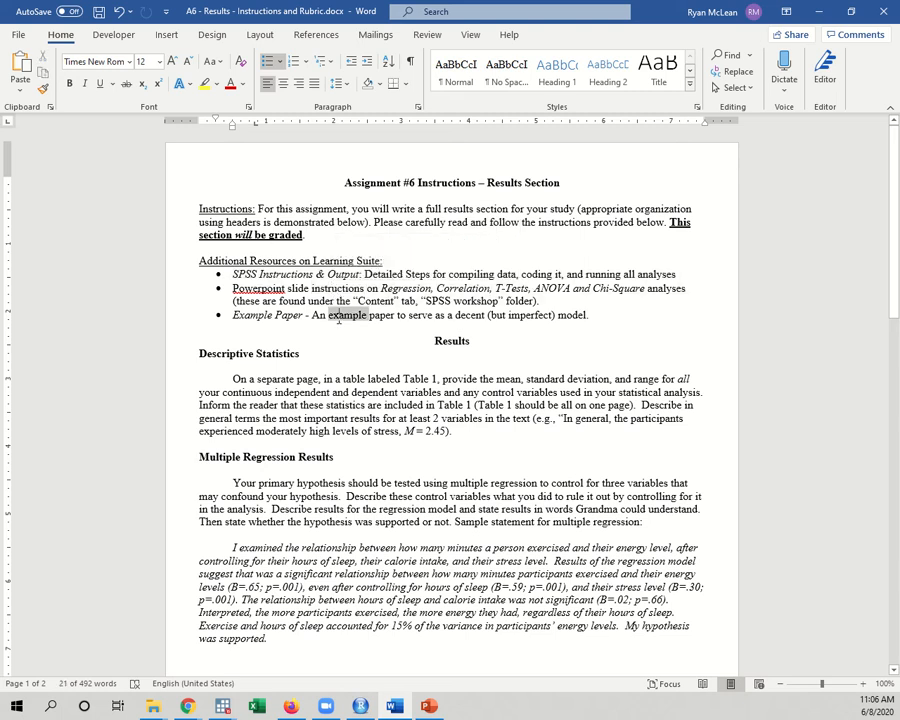
pyautogui.tripleClick(340, 315)
pyautogui.click(340, 322)
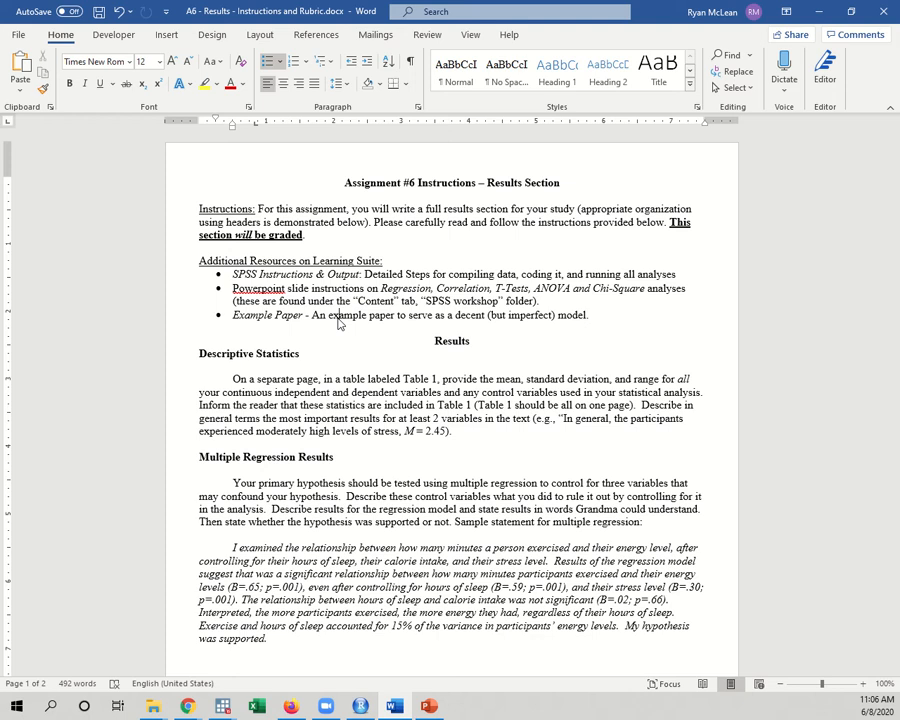
# Switch to Chrome, open kumo.byu.edu and log in to the Kumo cloud storage service
pyautogui.click(822, 13)
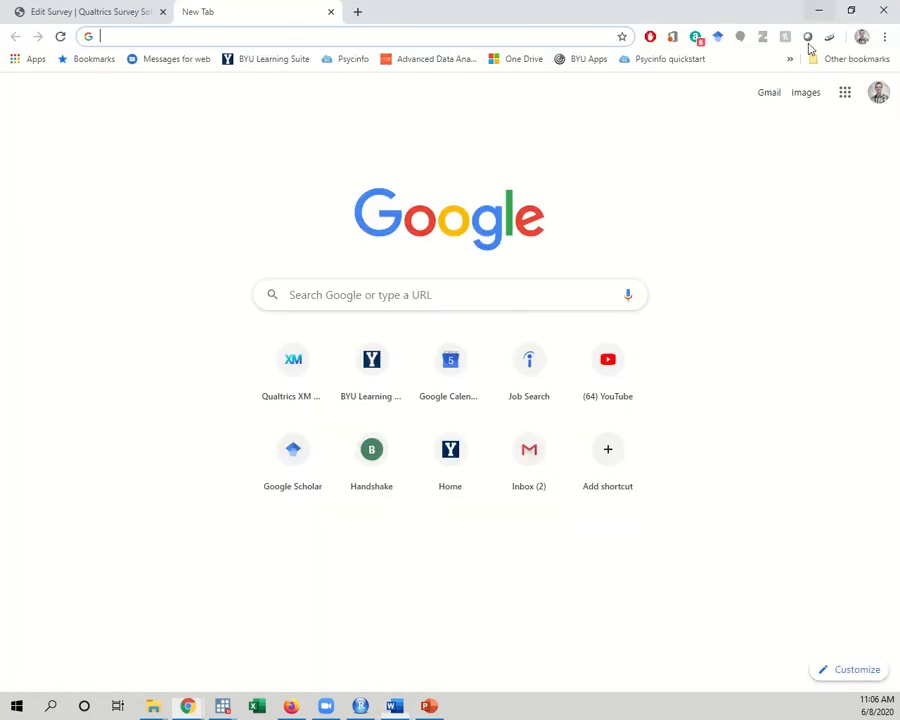
pyautogui.click(270, 41)
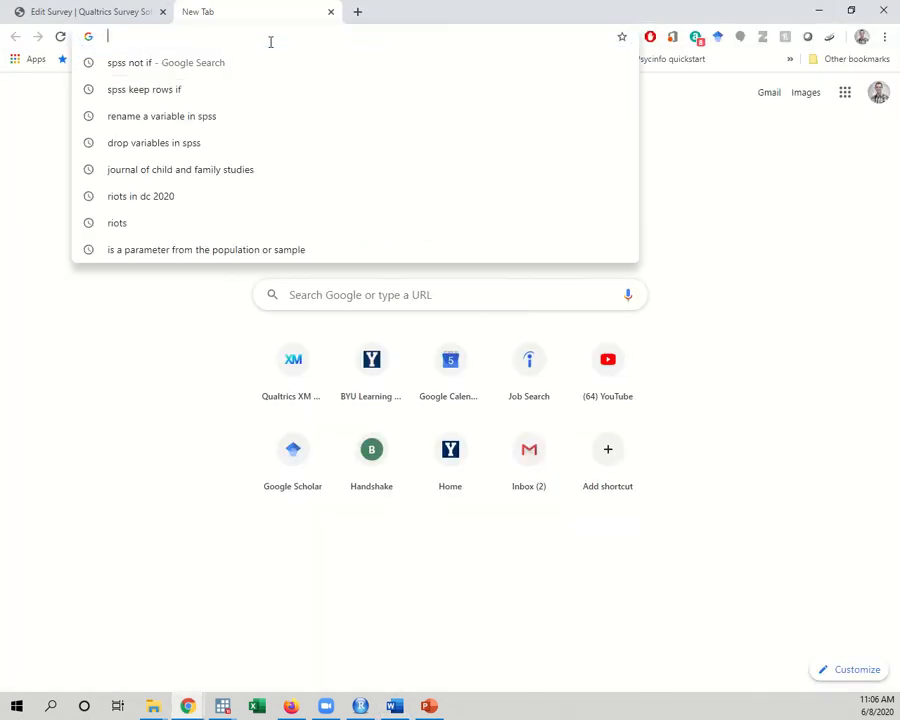
pyautogui.write('kumo')
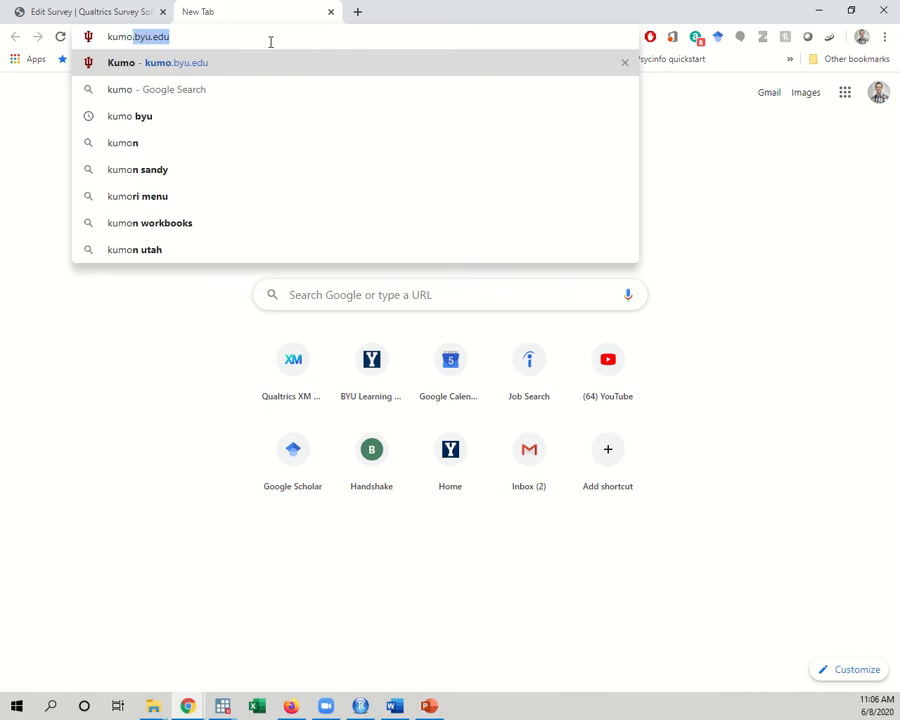
pyautogui.press('Return')
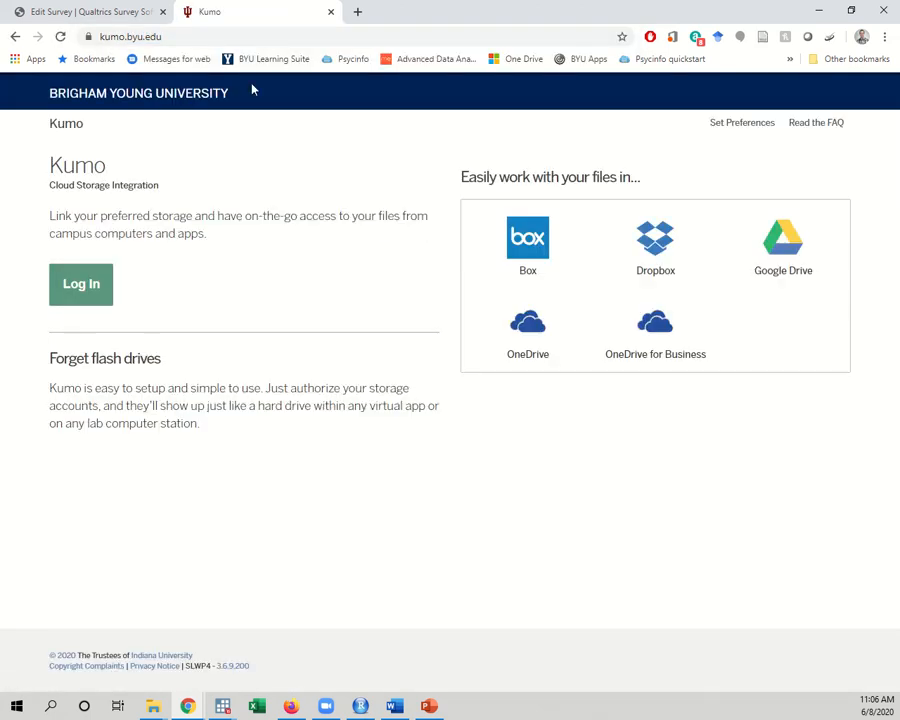
pyautogui.click(97, 290)
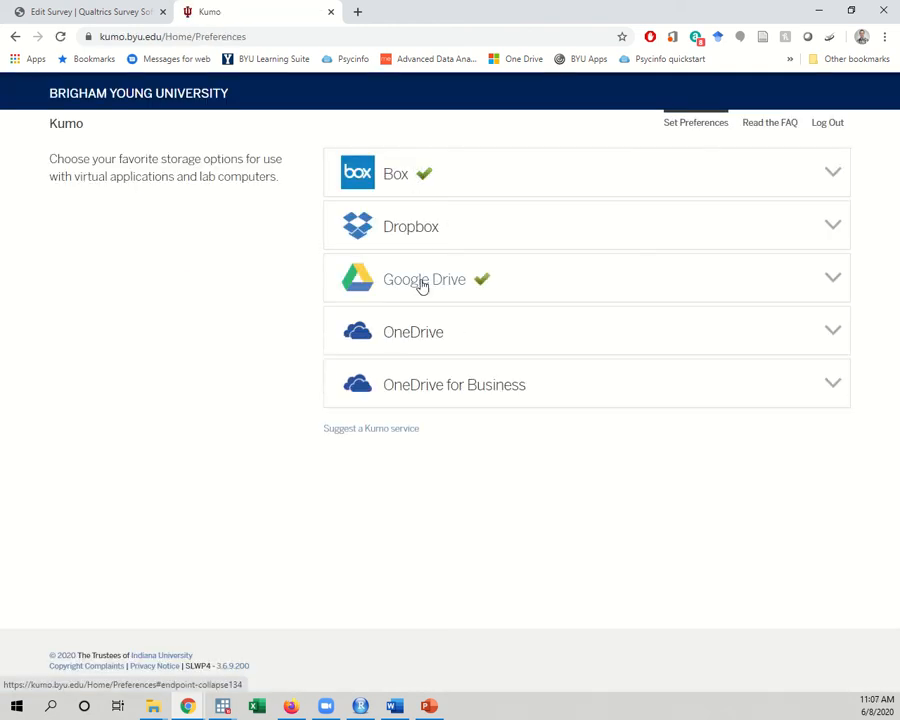
# Check the authorization options for Box, Dropbox and Google Drive in the Kumo storage preferences
pyautogui.click(835, 175)
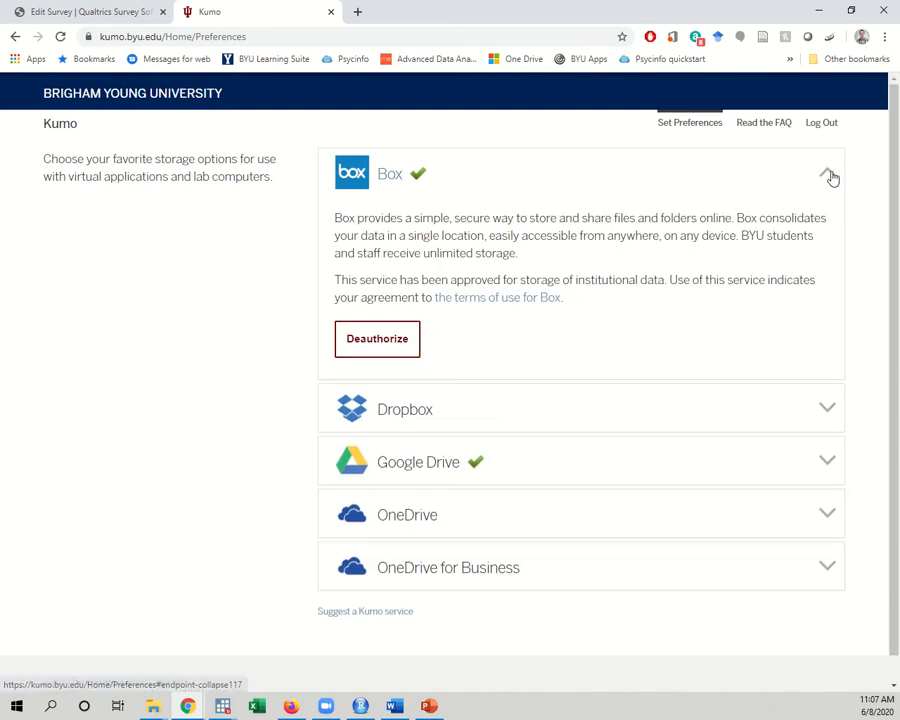
pyautogui.click(830, 176)
pyautogui.click(822, 224)
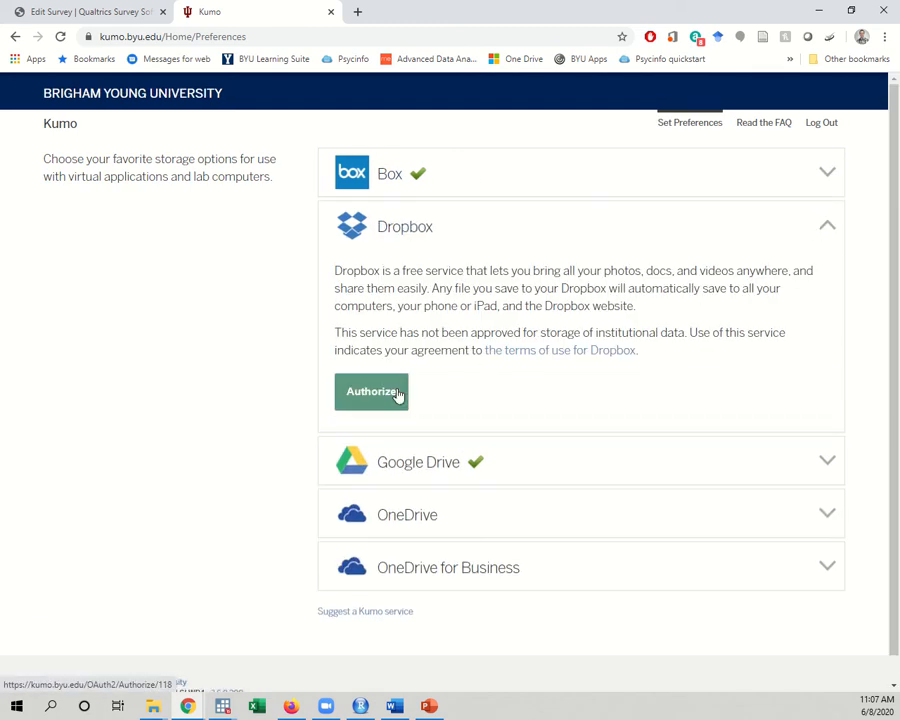
pyautogui.click(834, 231)
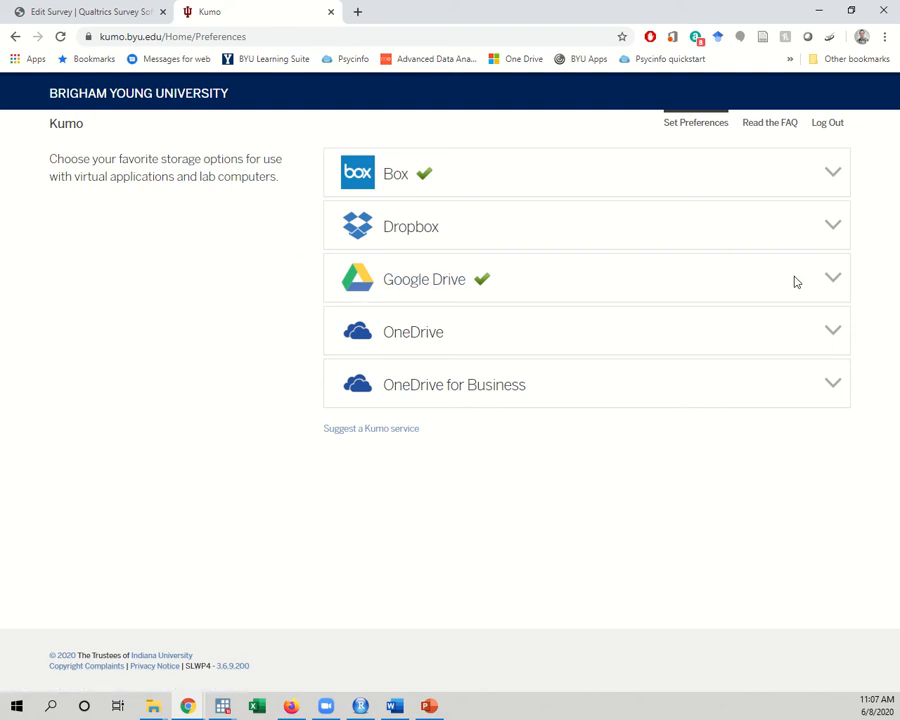
pyautogui.click(832, 281)
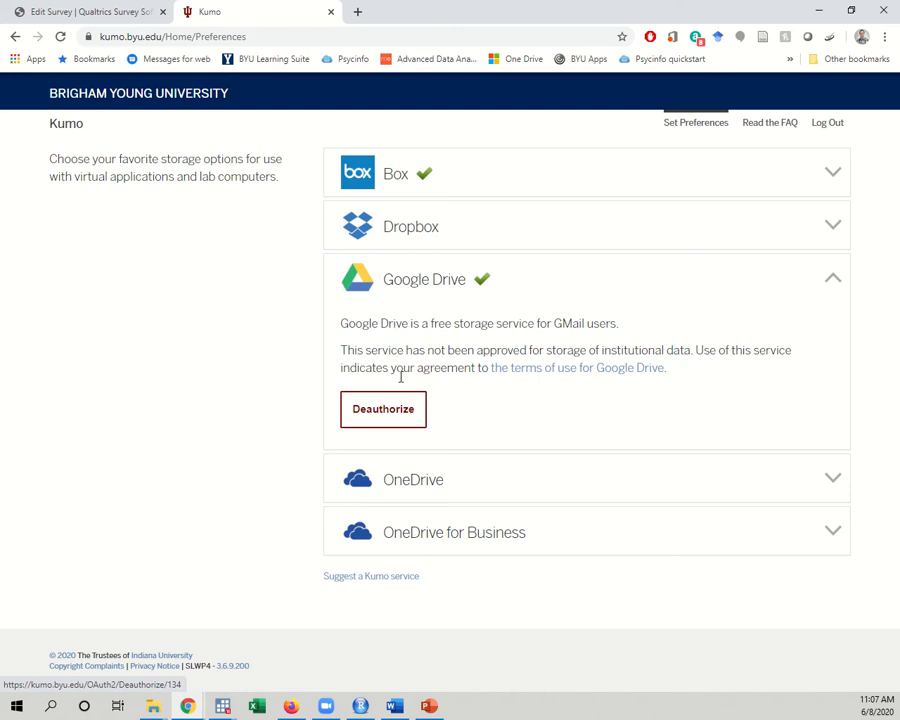
pyautogui.click(820, 282)
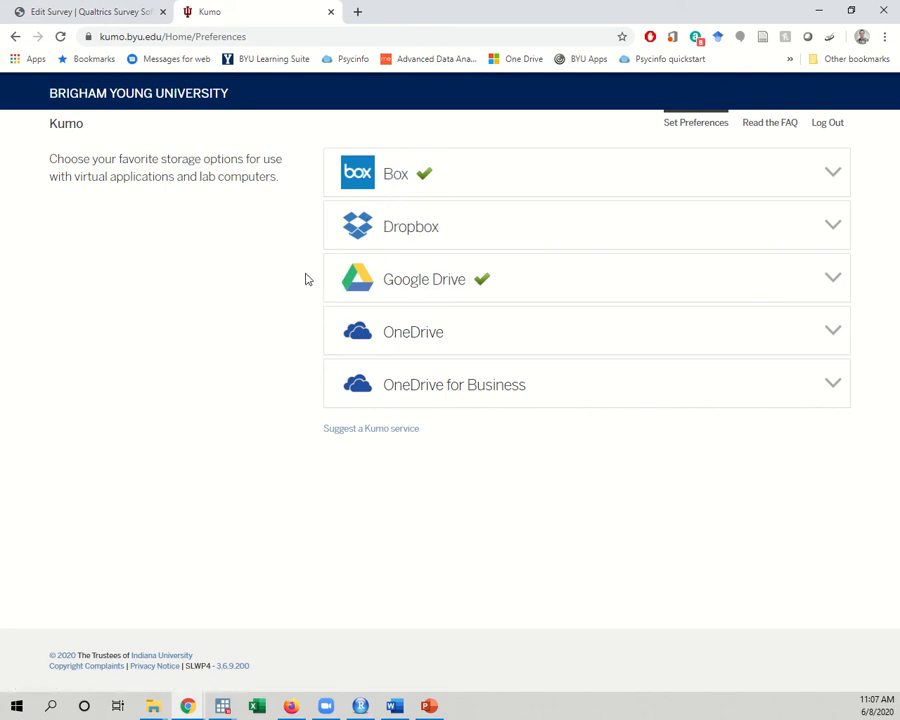
# Look through the Qualtrics survey's questions, from the demographics block through the Social Media, Food and Television blocks
pyautogui.click(104, 16)
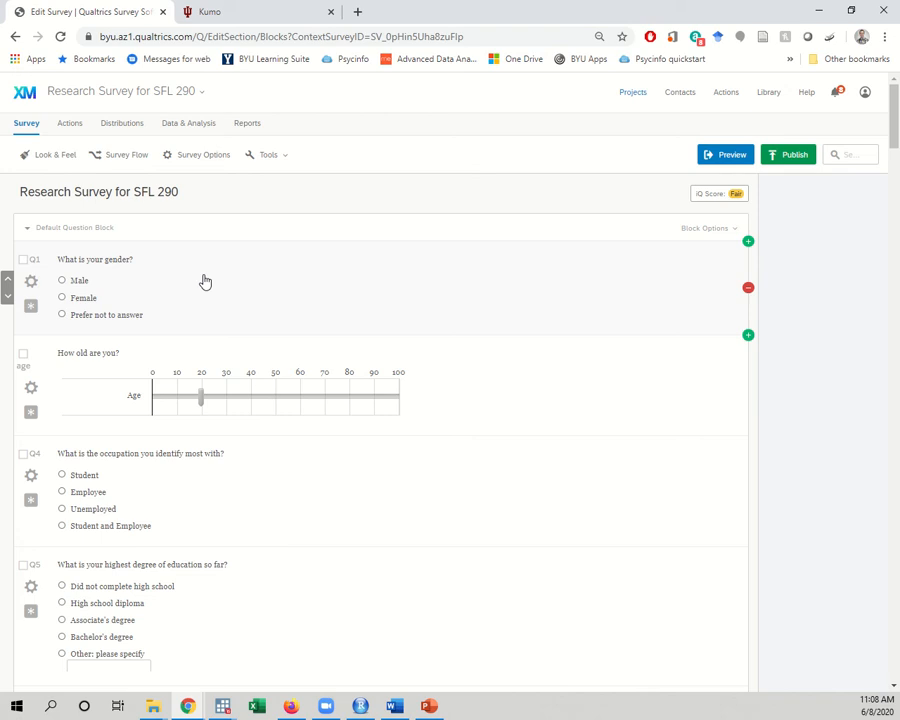
pyautogui.scroll(-20, 205, 282)
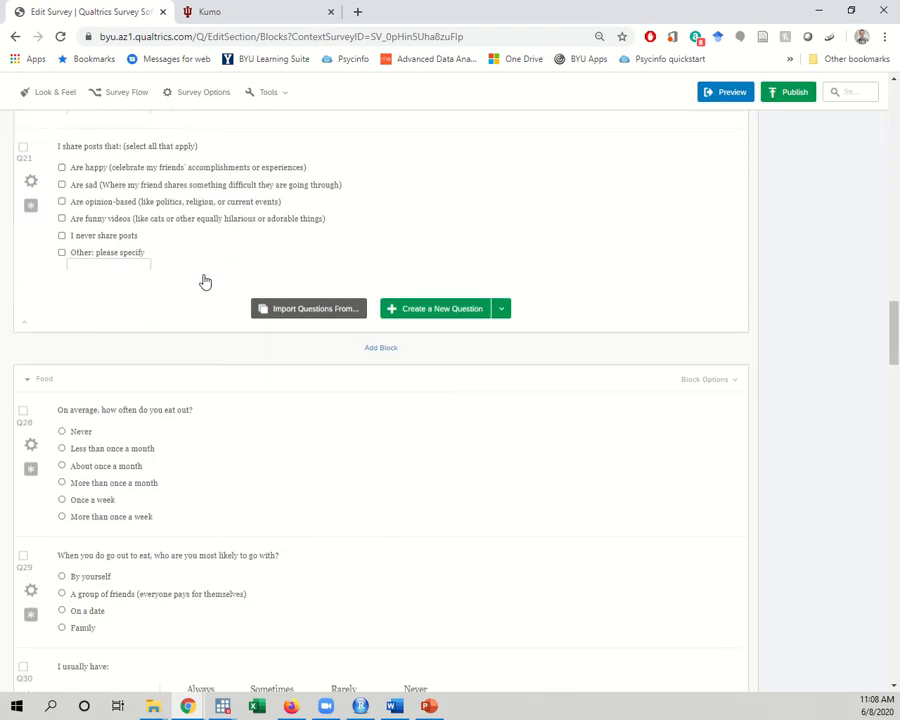
pyautogui.scroll(18, 205, 282)
pyautogui.scroll(3, 205, 282)
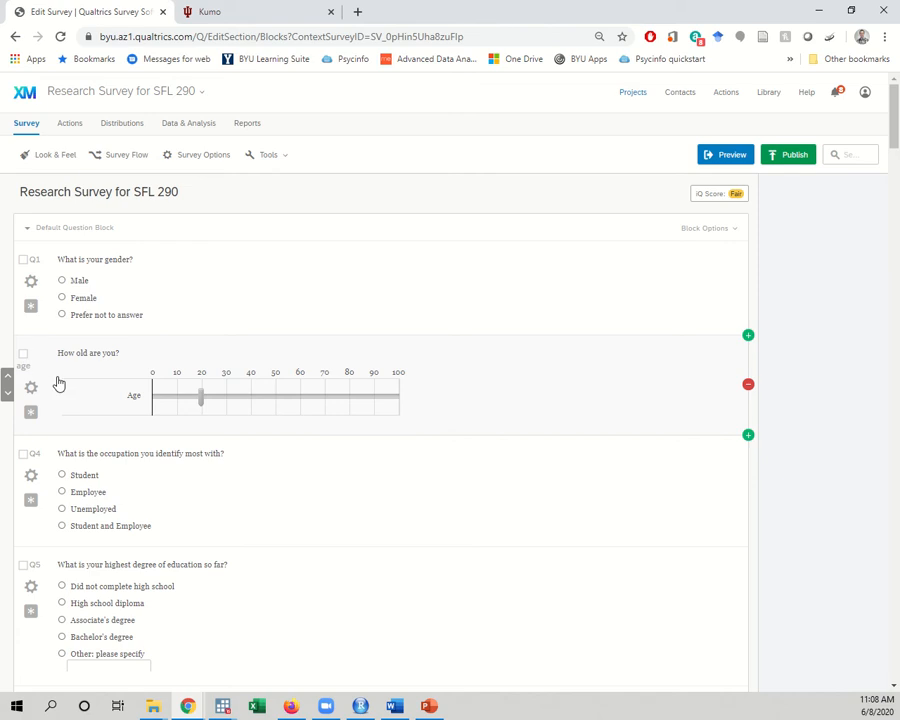
pyautogui.scroll(-3, 58, 381)
pyautogui.scroll(-9, 58, 383)
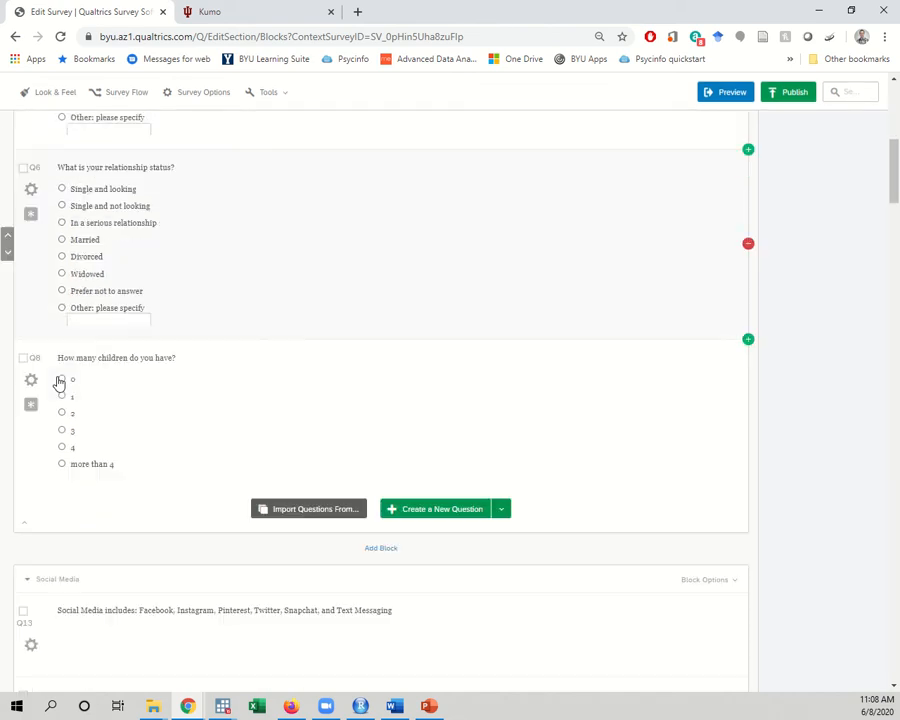
pyautogui.scroll(-5, 58, 380)
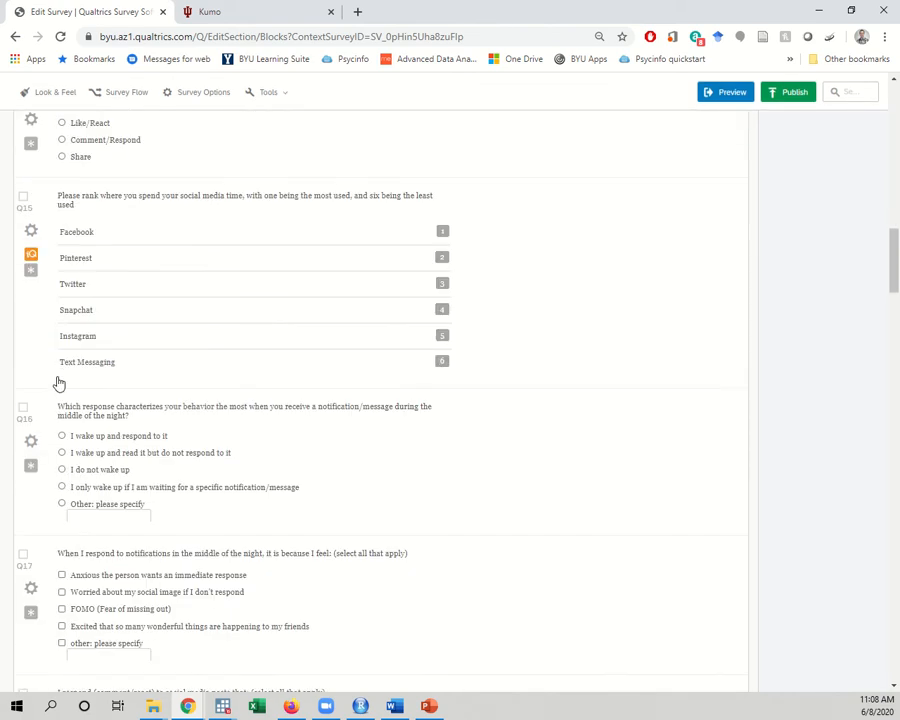
pyautogui.scroll(15, 58, 378)
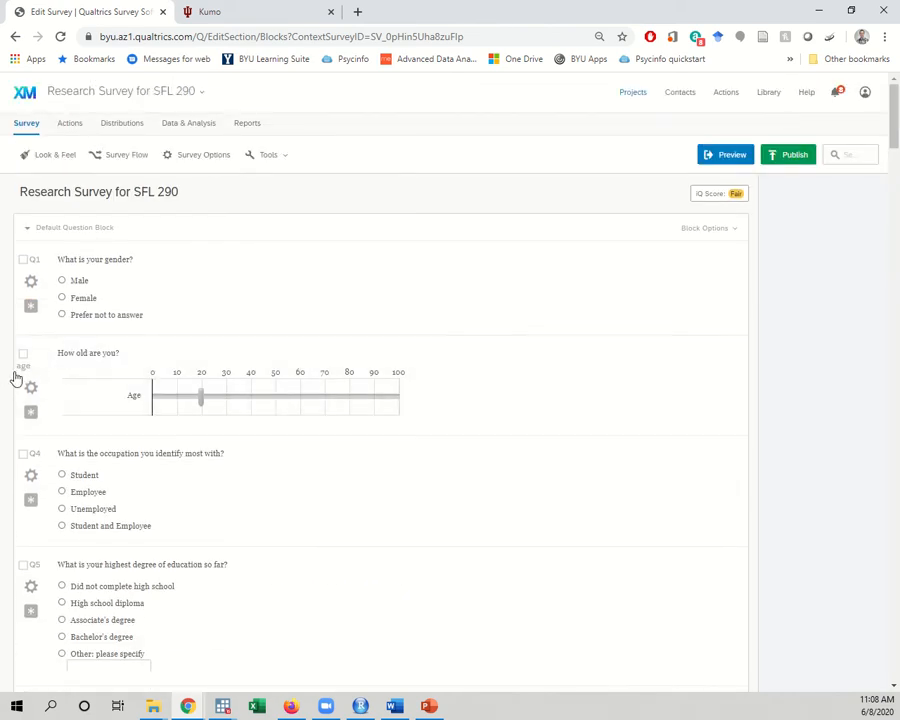
pyautogui.scroll(-10, 88, 311)
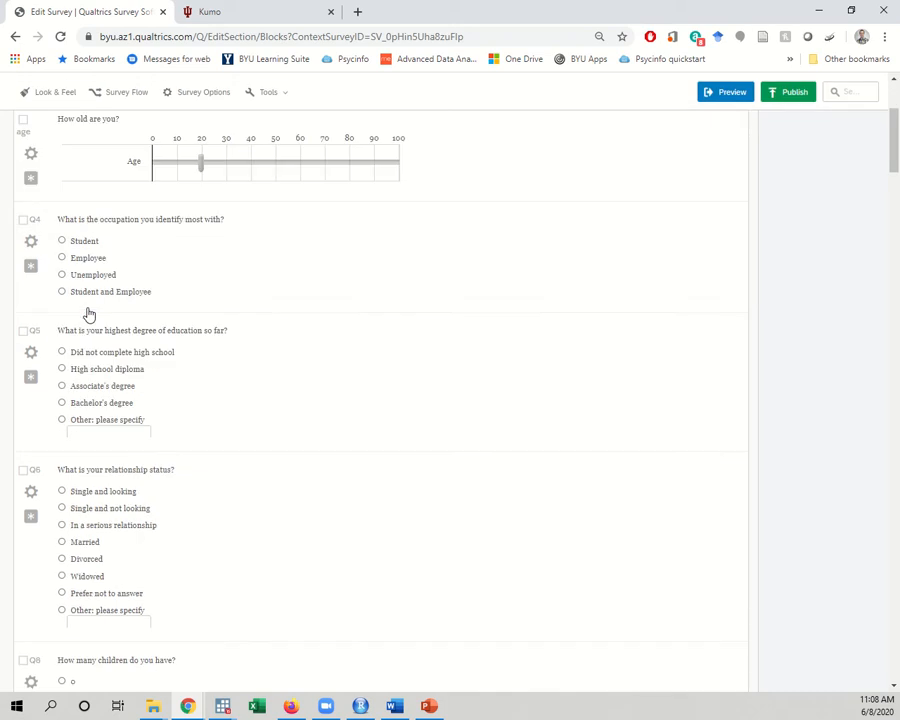
pyautogui.scroll(-5, 88, 313)
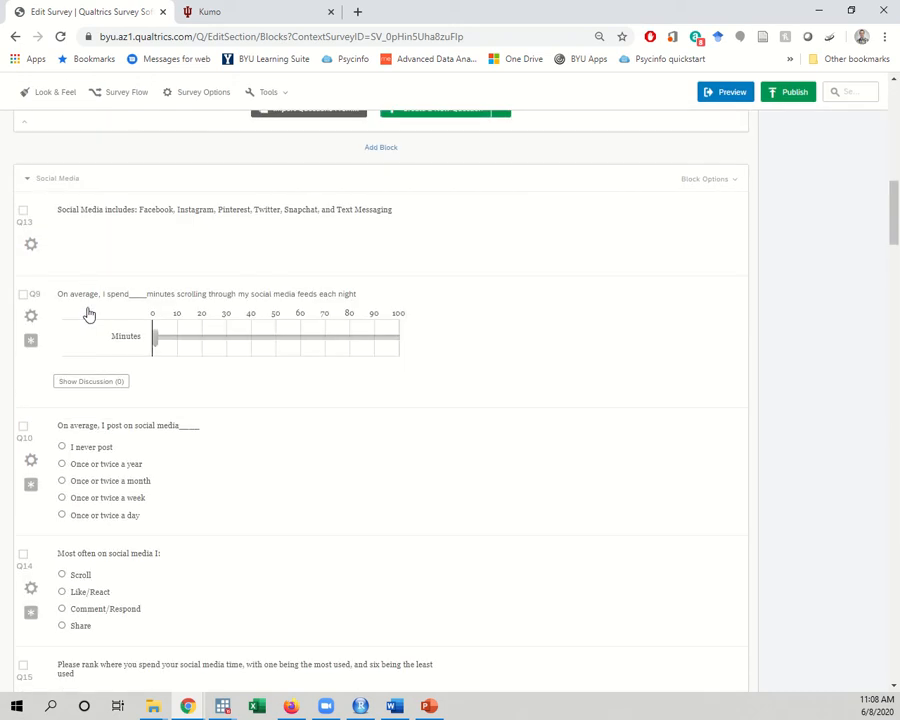
pyautogui.scroll(-5, 88, 313)
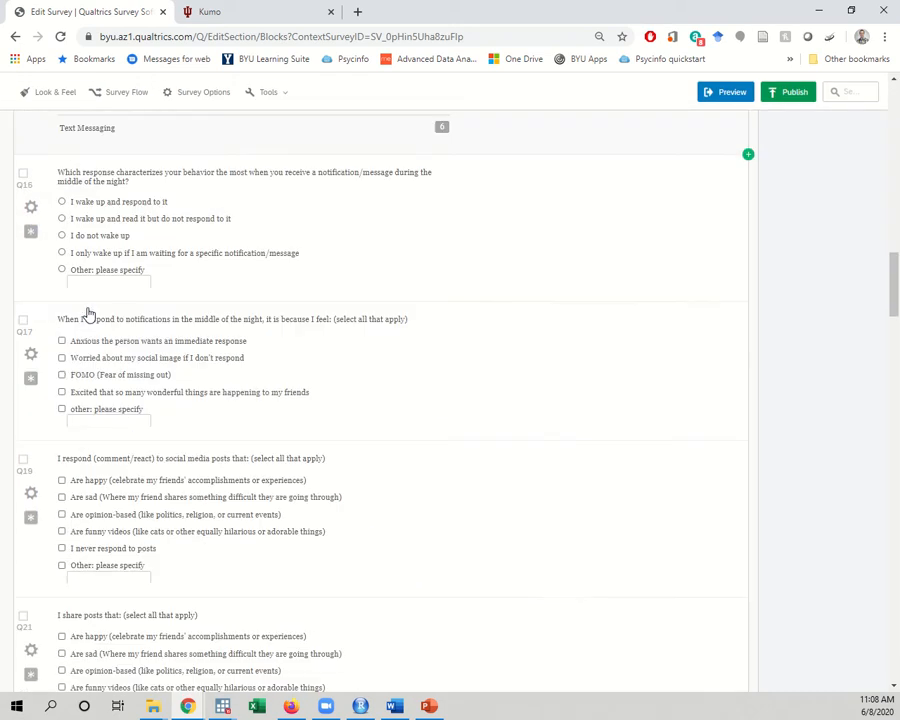
pyautogui.scroll(-8, 88, 313)
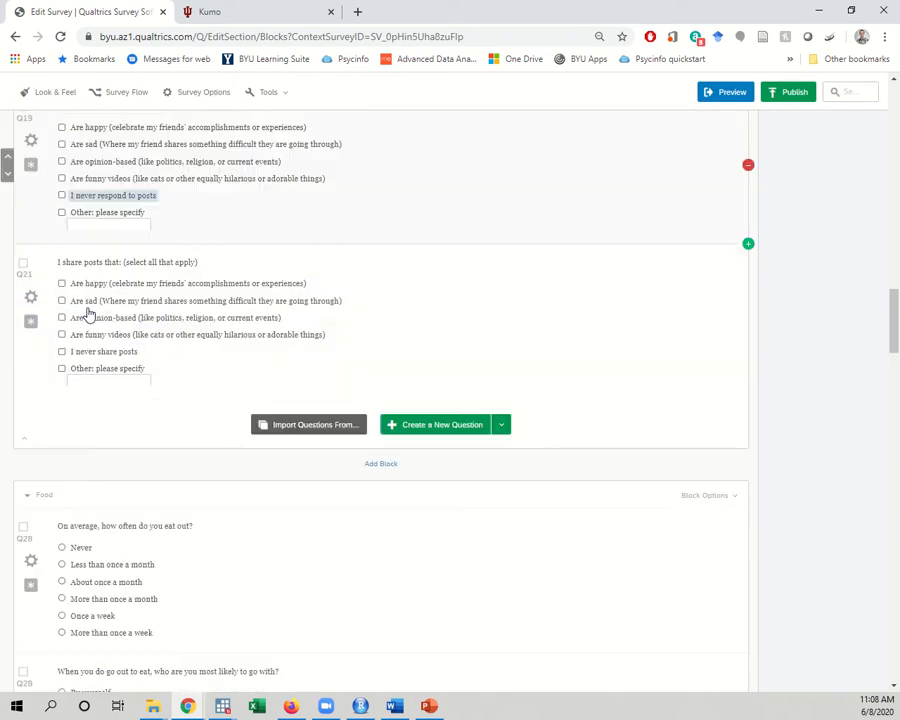
pyautogui.scroll(-3, 88, 313)
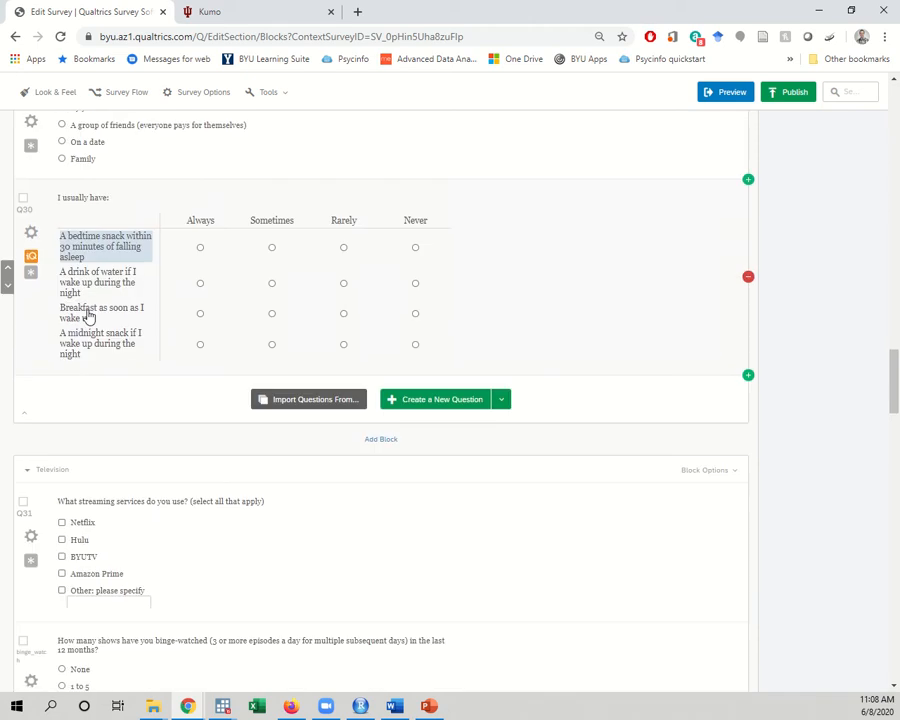
pyautogui.scroll(20, 82, 467)
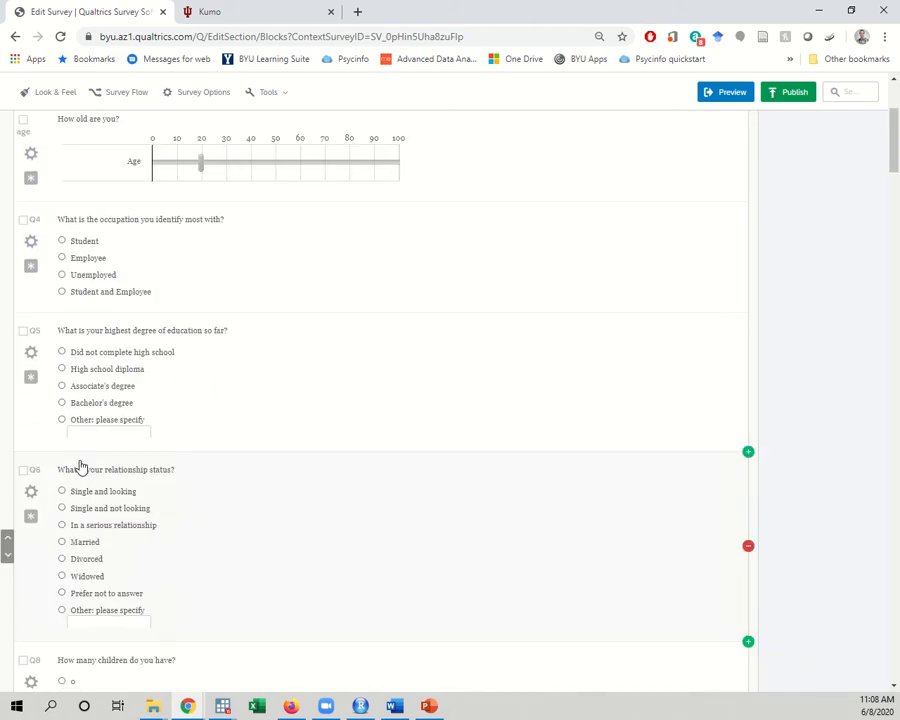
# Export the survey's recorded responses in SPSS format with all fields included and start the download
pyautogui.click(174, 127)
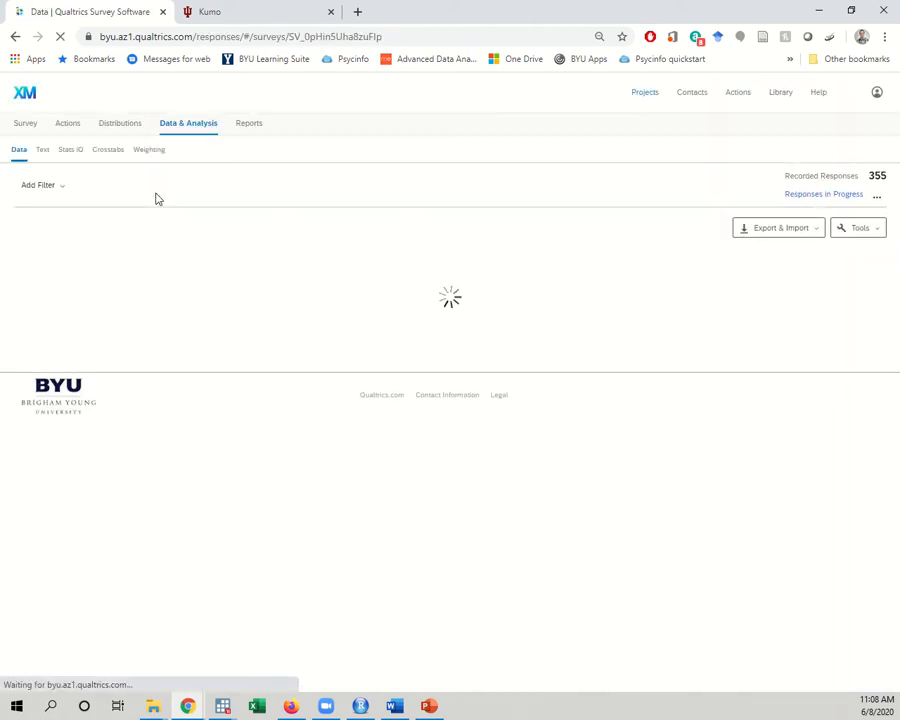
pyautogui.click(745, 232)
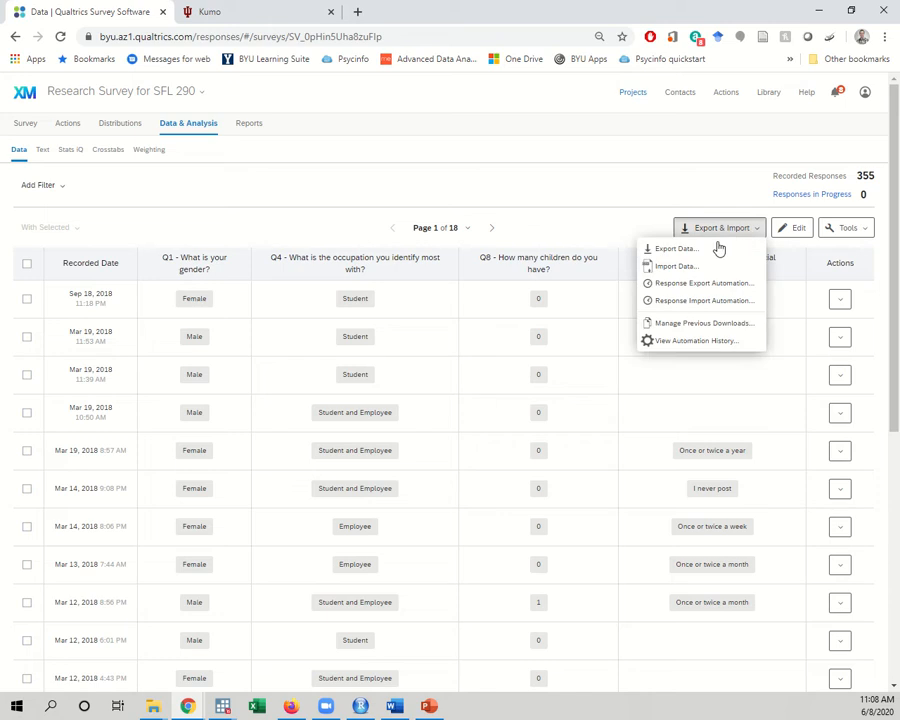
pyautogui.click(719, 247)
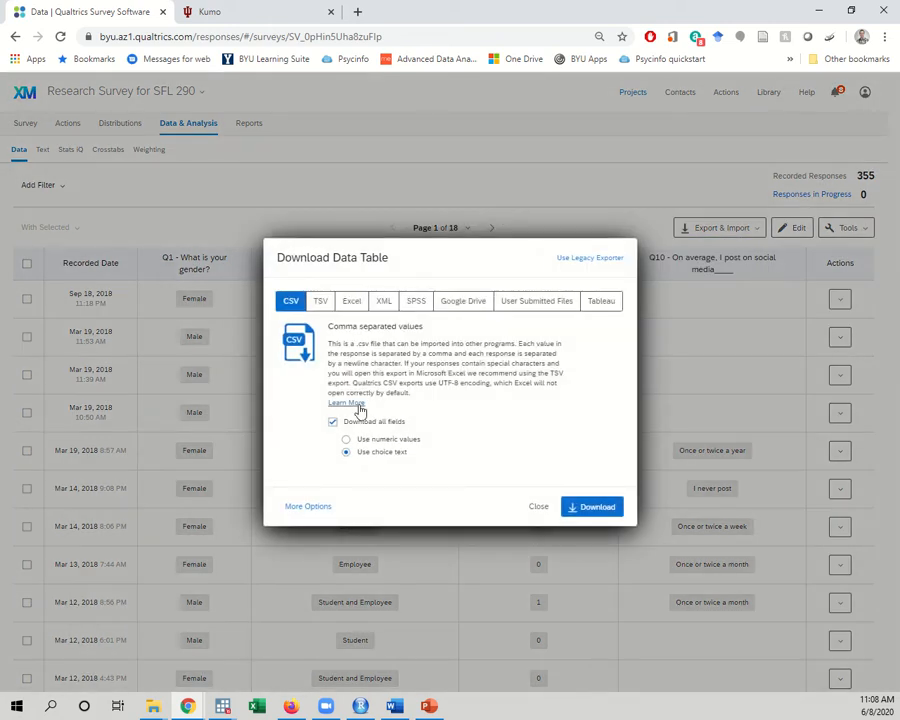
pyautogui.click(416, 303)
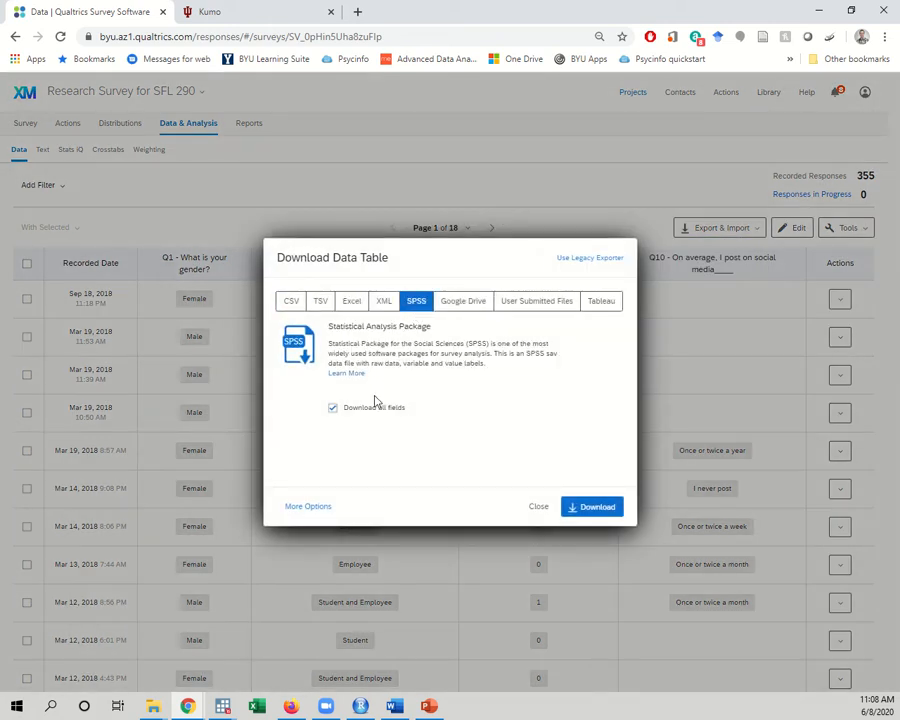
pyautogui.click(311, 505)
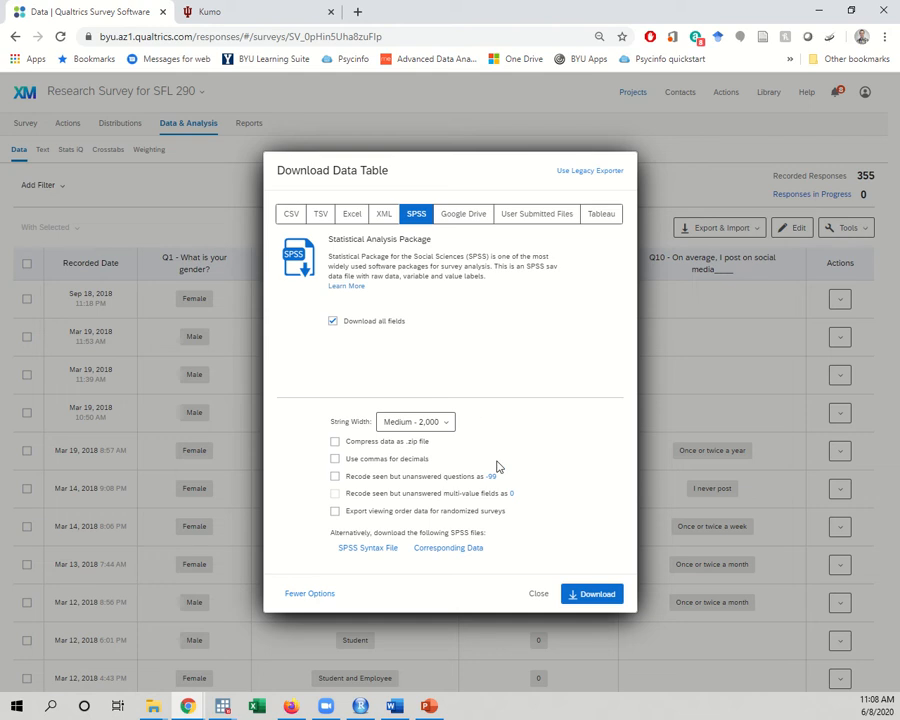
pyautogui.click(568, 593)
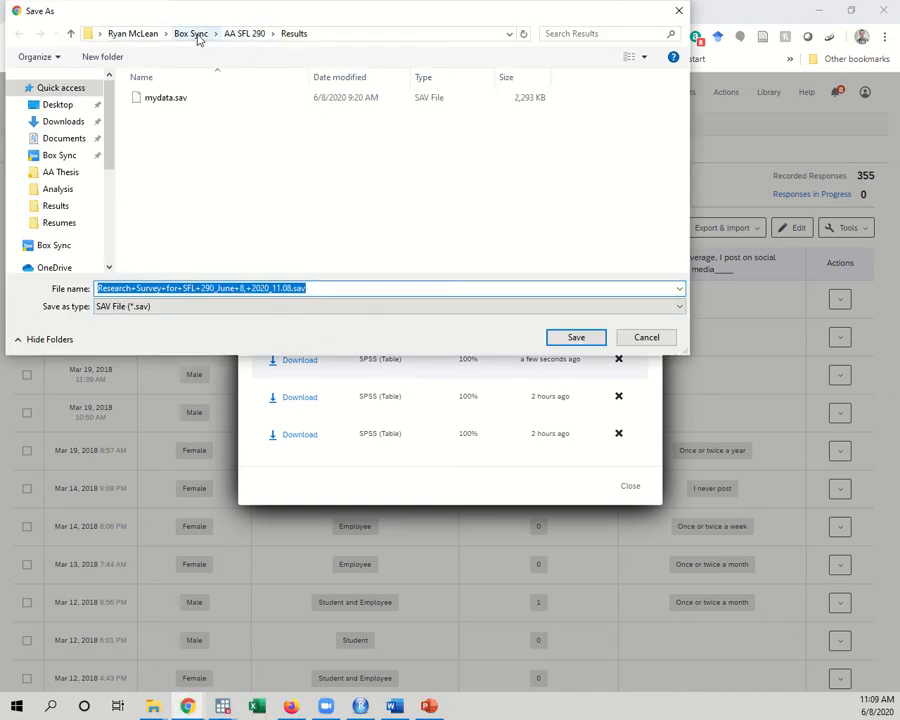
# Save the download as mydata.sav in the Results folder of AA SFL 290 in Box Sync, replacing the existing file
pyautogui.click(166, 100)
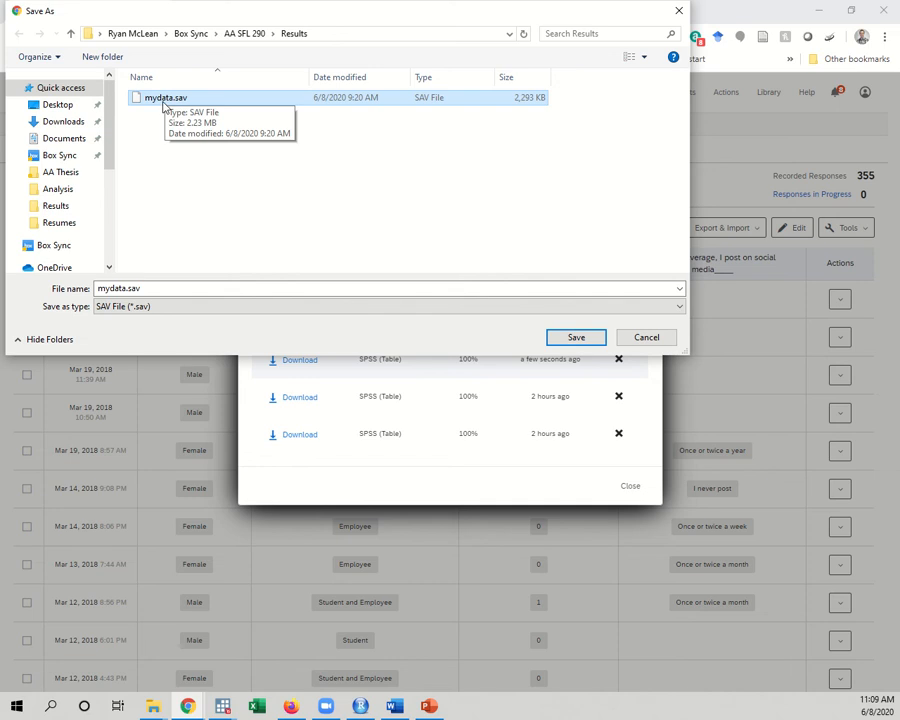
pyautogui.click(553, 337)
pyautogui.click(491, 358)
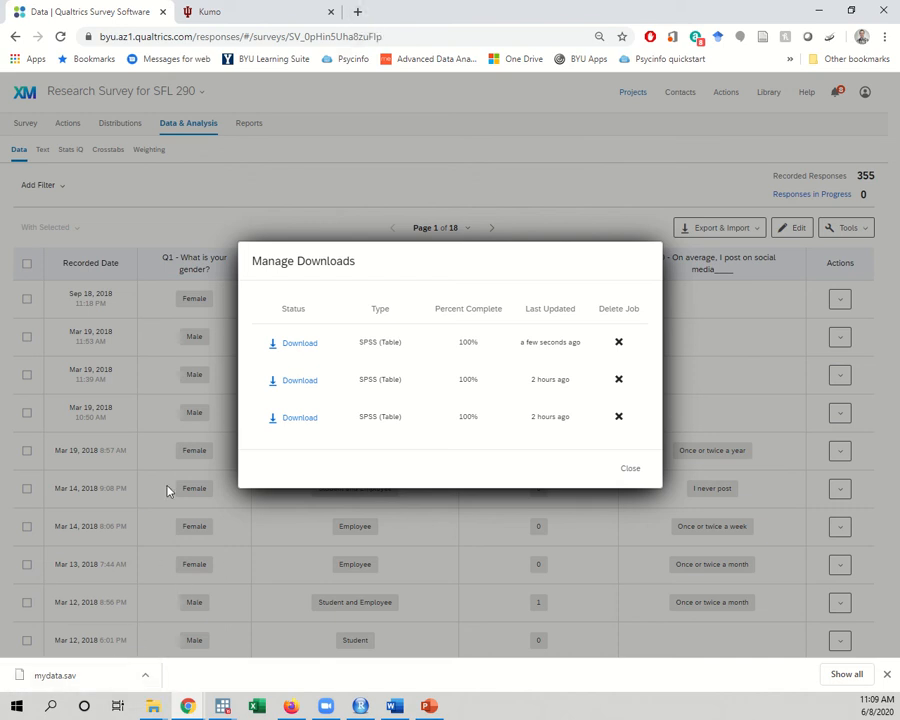
# Open apps.byu.edu in a new browser tab and go to the Cloud Apps login page
pyautogui.click(357, 12)
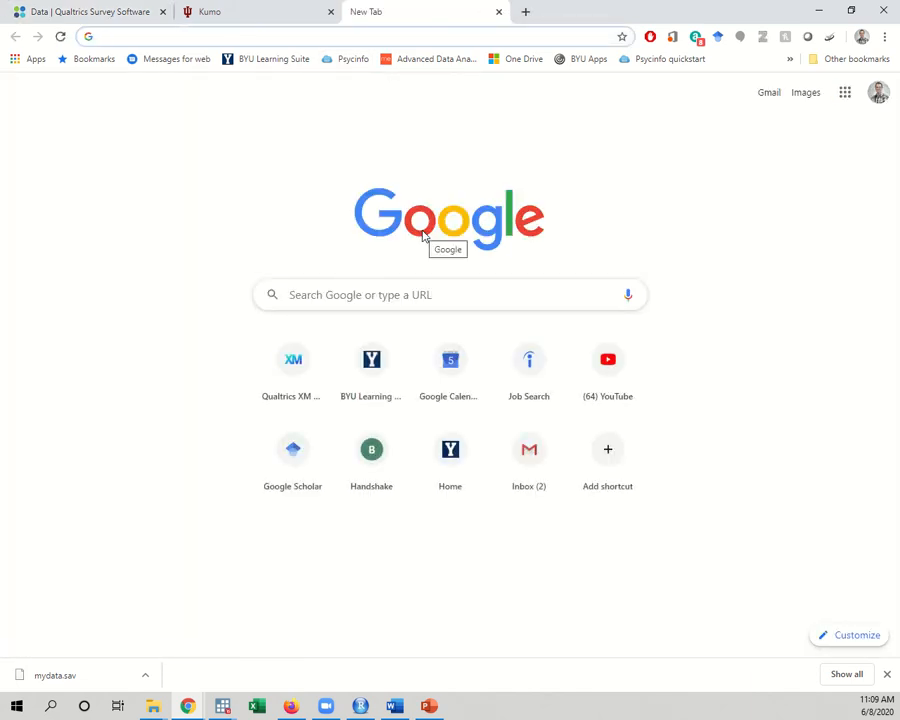
pyautogui.write('apps')
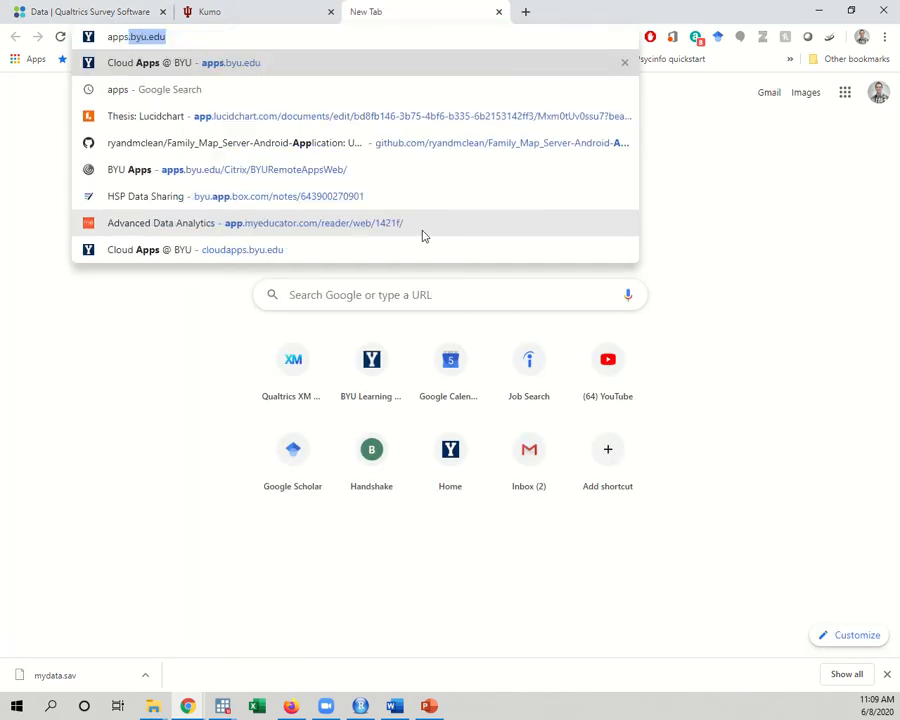
pyautogui.press('Return')
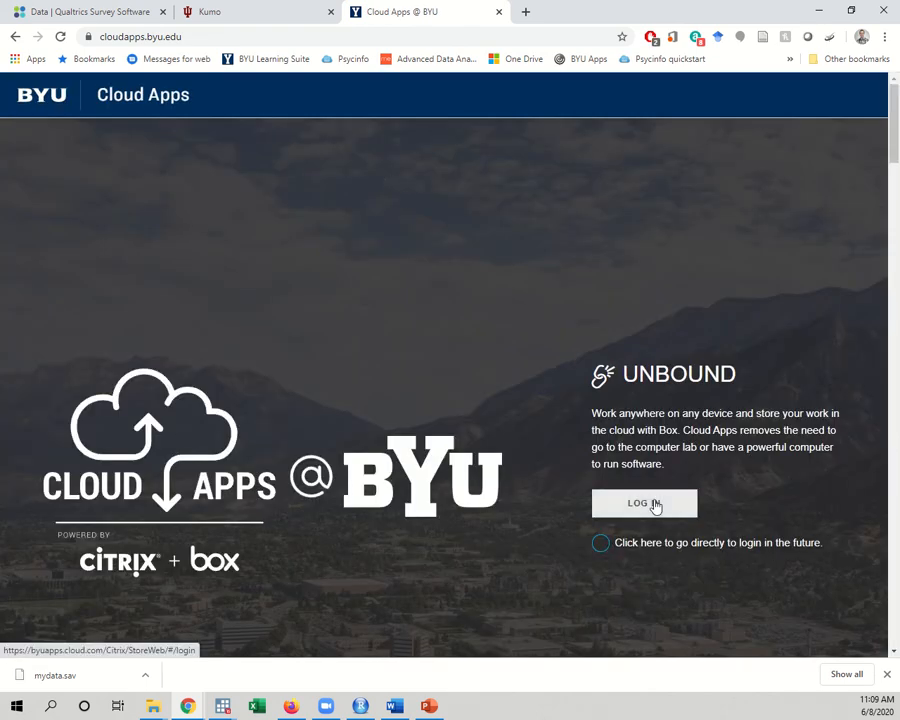
pyautogui.click(652, 503)
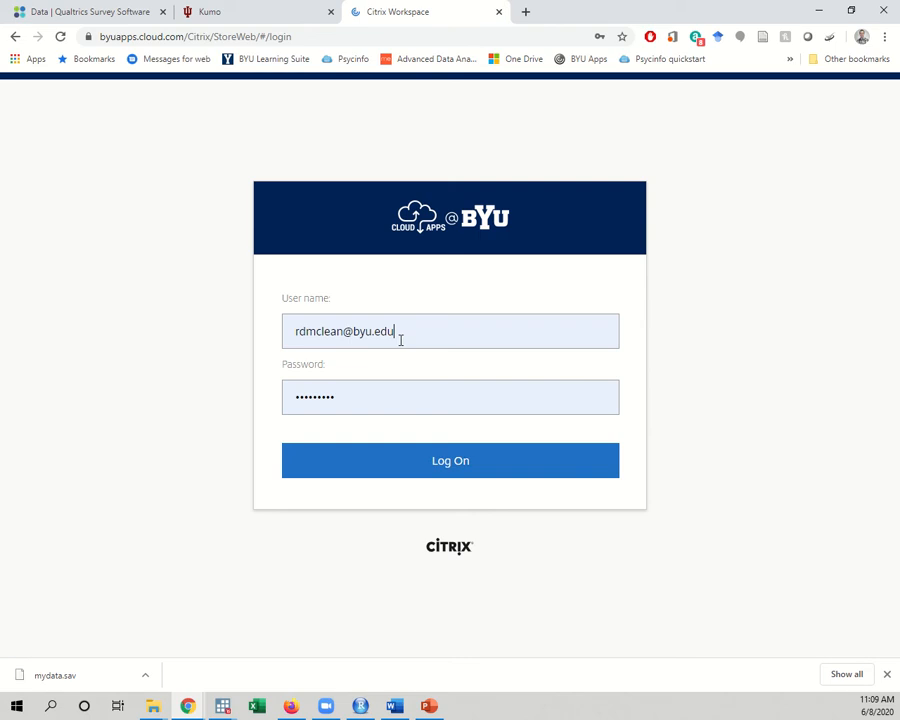
# Log on to BYU Cloud Apps with the account user name, re-entering the account password
pyautogui.click(408, 450)
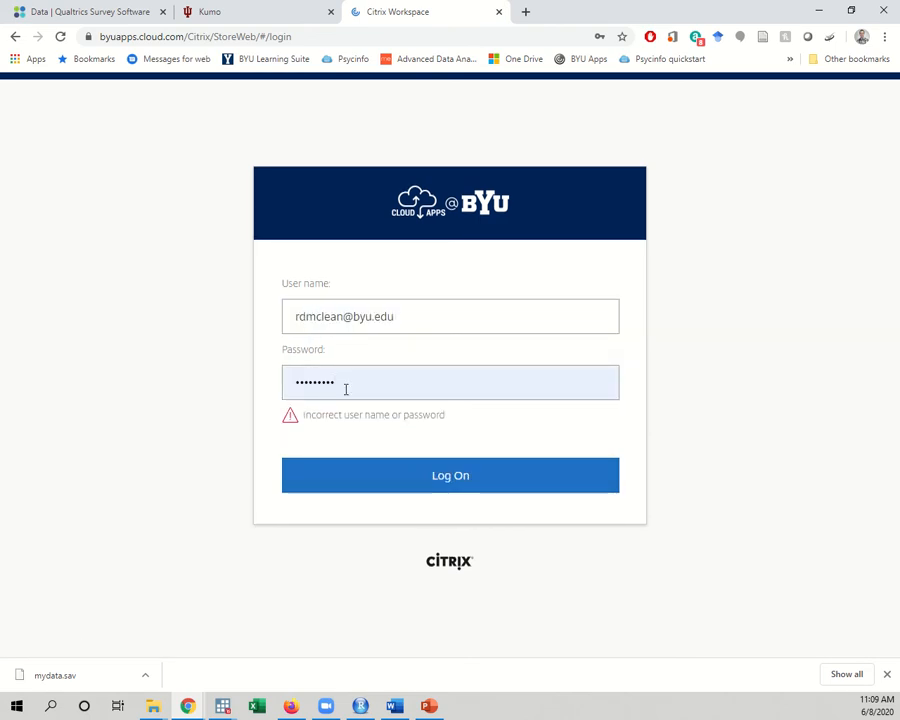
pyautogui.click(316, 385)
pyautogui.doubleClick(316, 385)
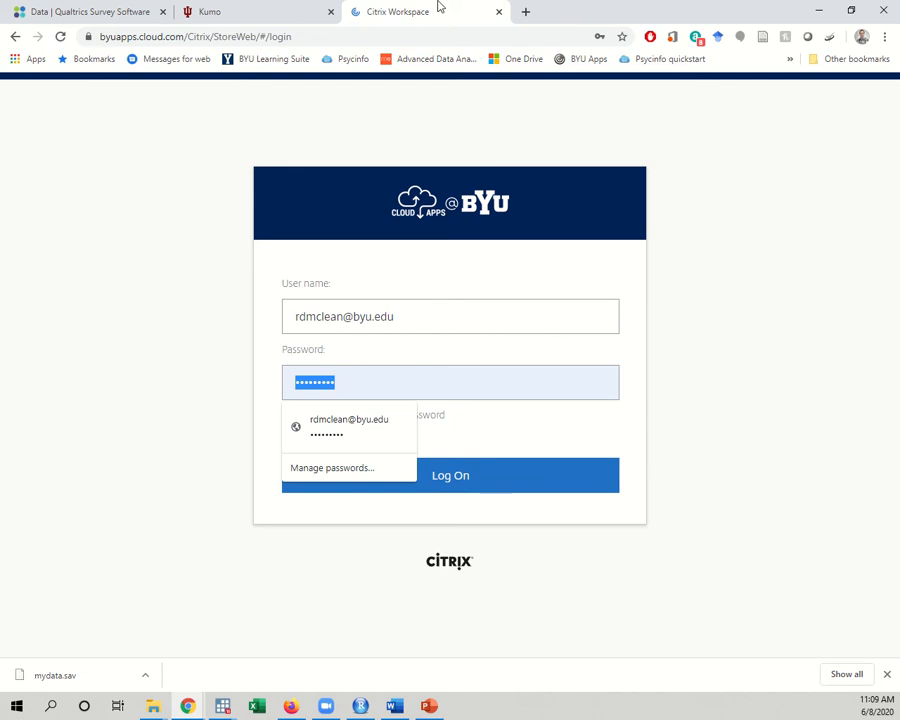
pyautogui.moveTo(424, 8)
pyautogui.click(362, 38)
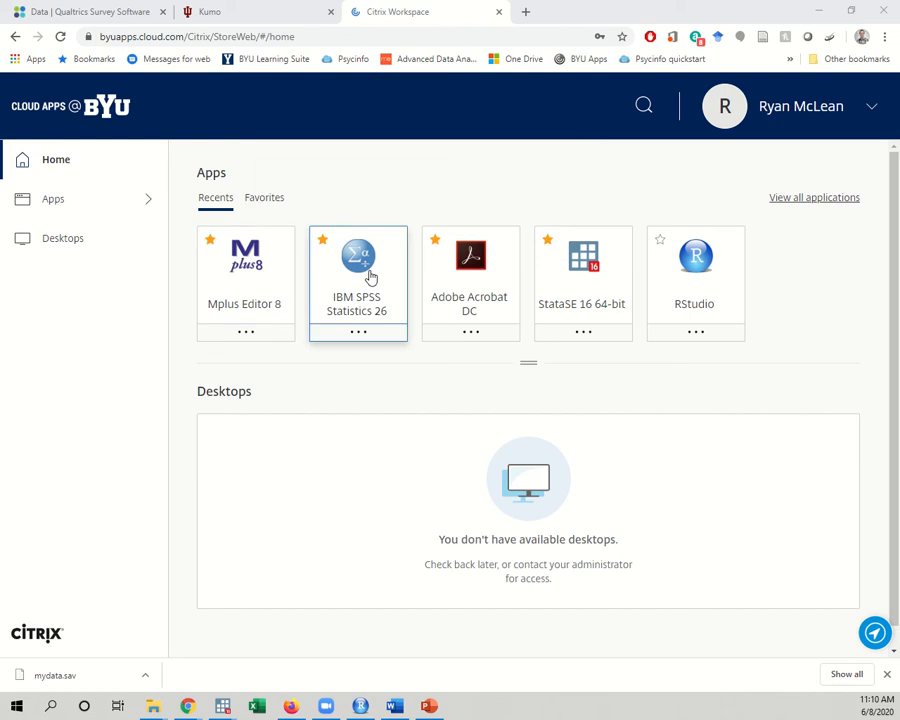
# Find IBM SPSS Statistics 26 in the complete list of Cloud Apps and launch it
pyautogui.click(142, 205)
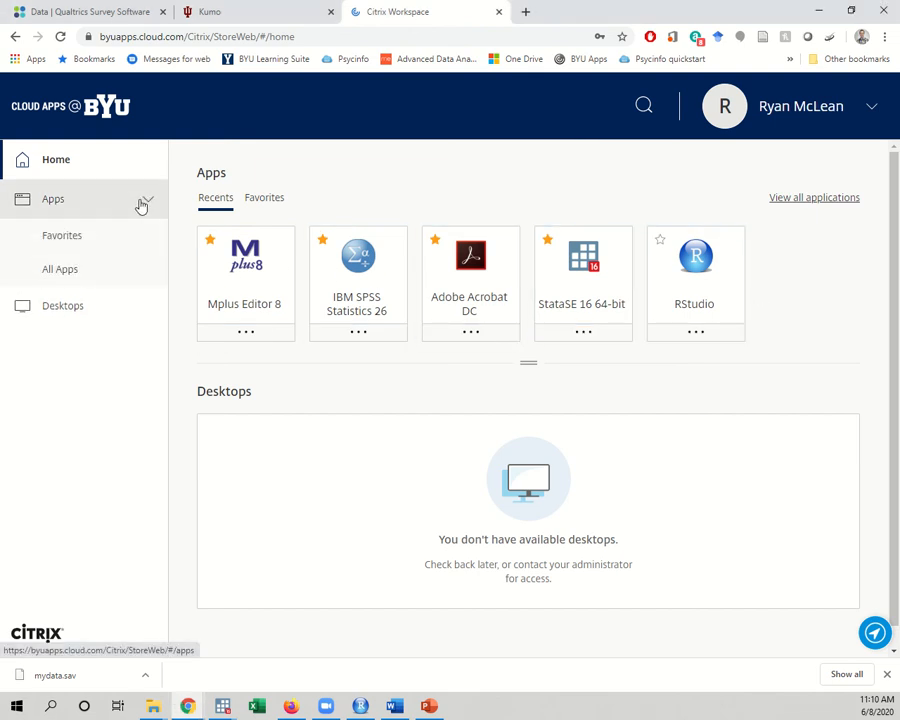
pyautogui.click(58, 269)
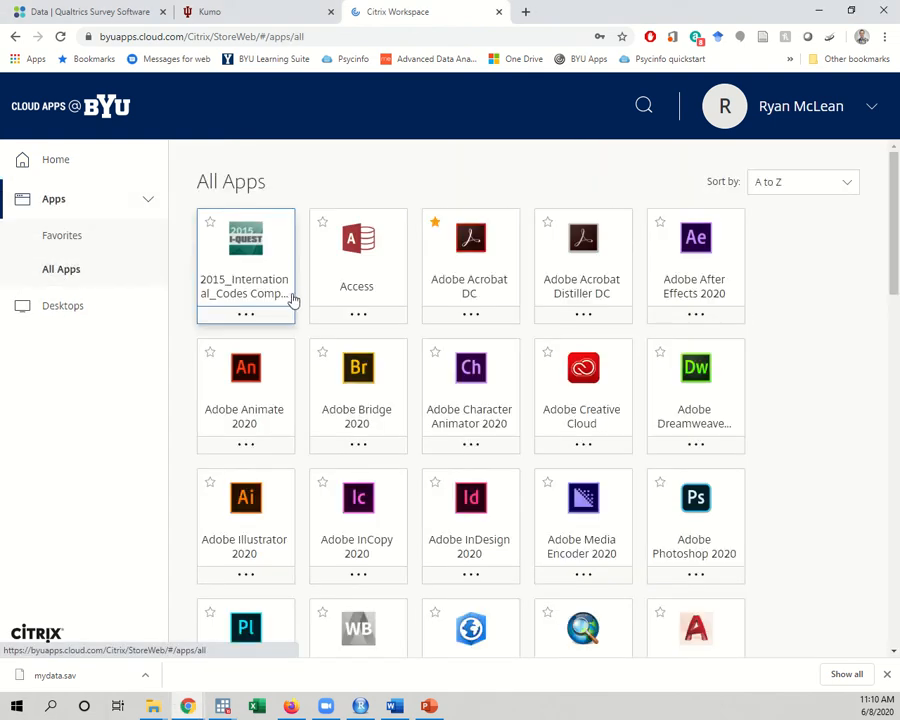
pyautogui.scroll(-5, 293, 300)
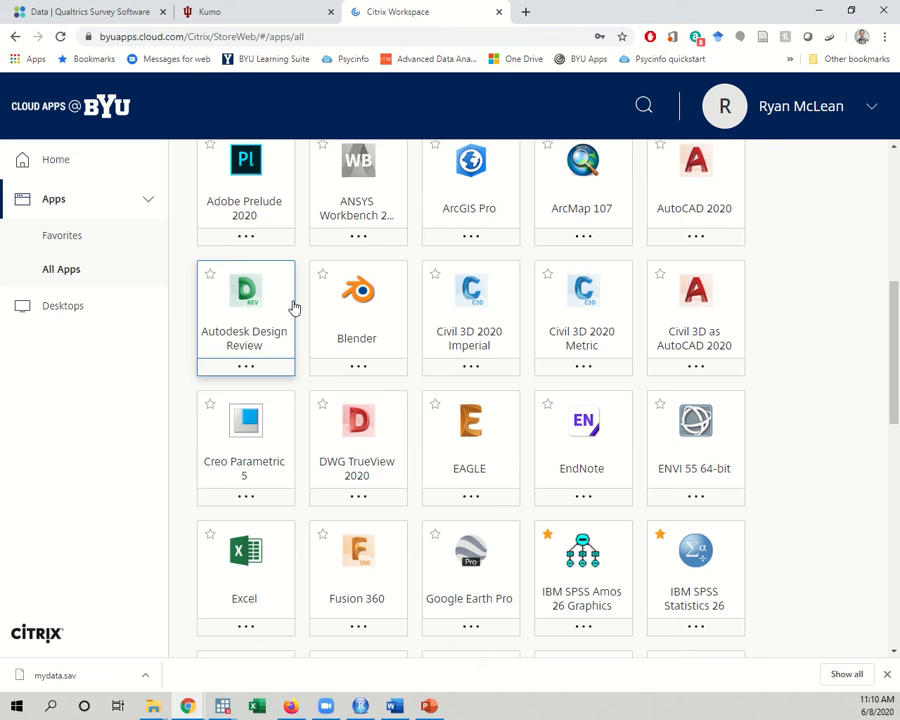
pyautogui.scroll(-2, 293, 307)
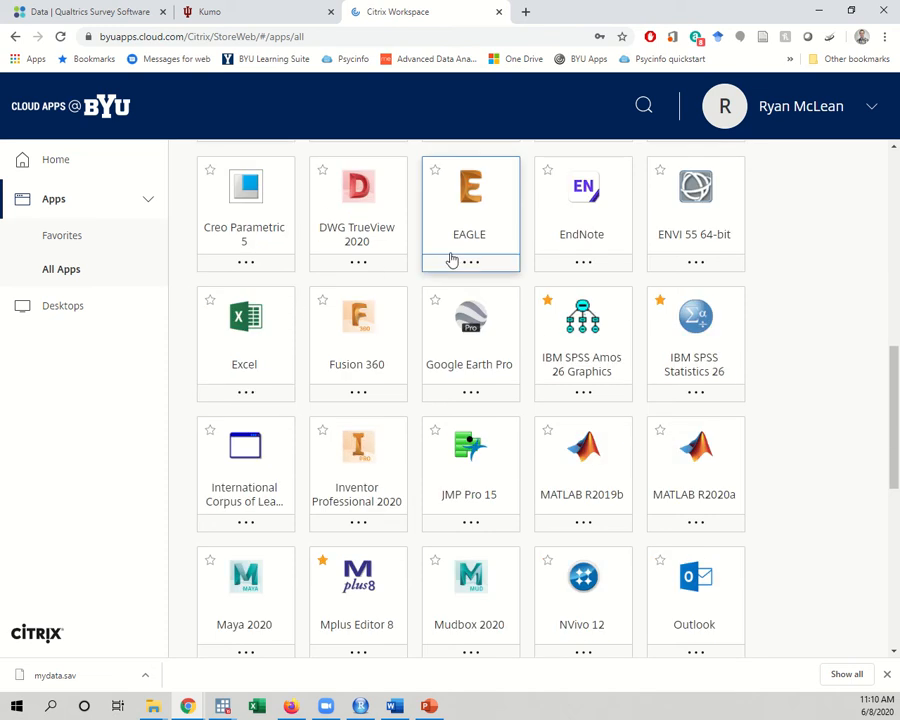
pyautogui.click(697, 344)
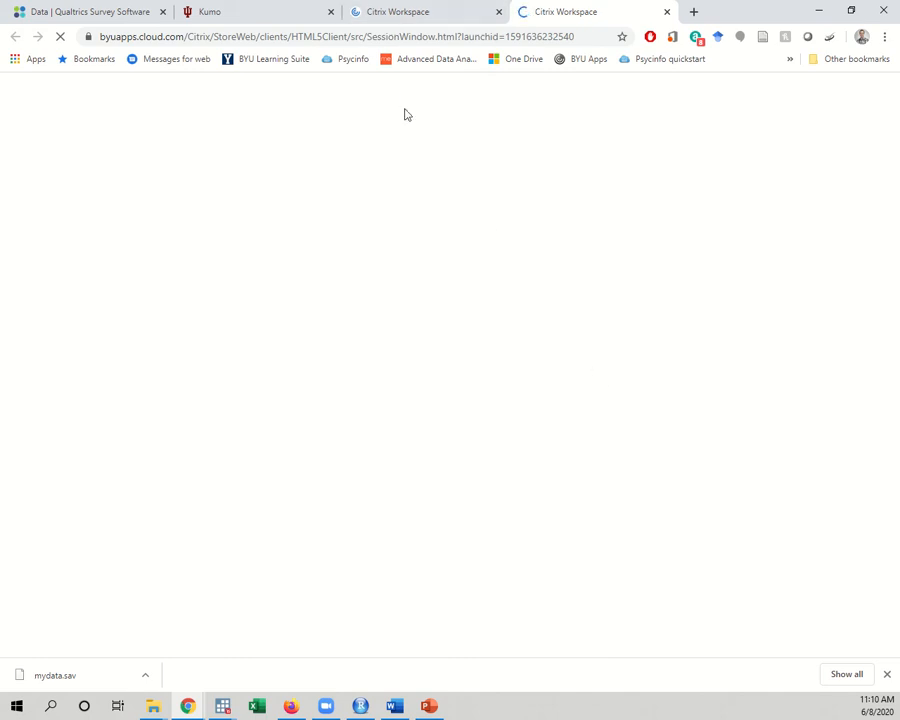
# Dismiss the reminder about saving files and close the SPSS welcome dialog
pyautogui.moveTo(404, 6)
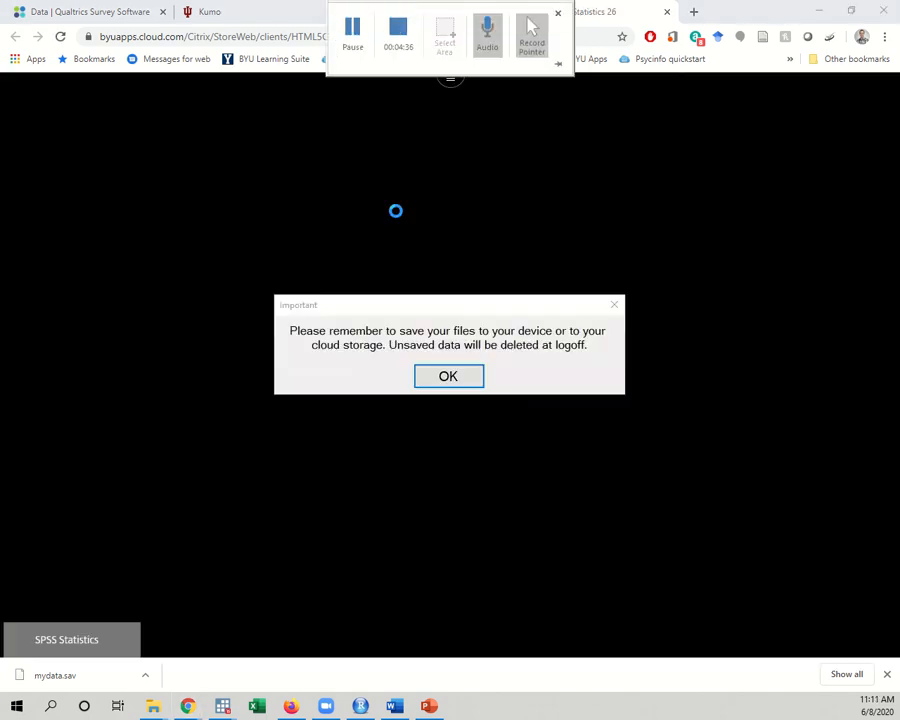
pyautogui.click(454, 377)
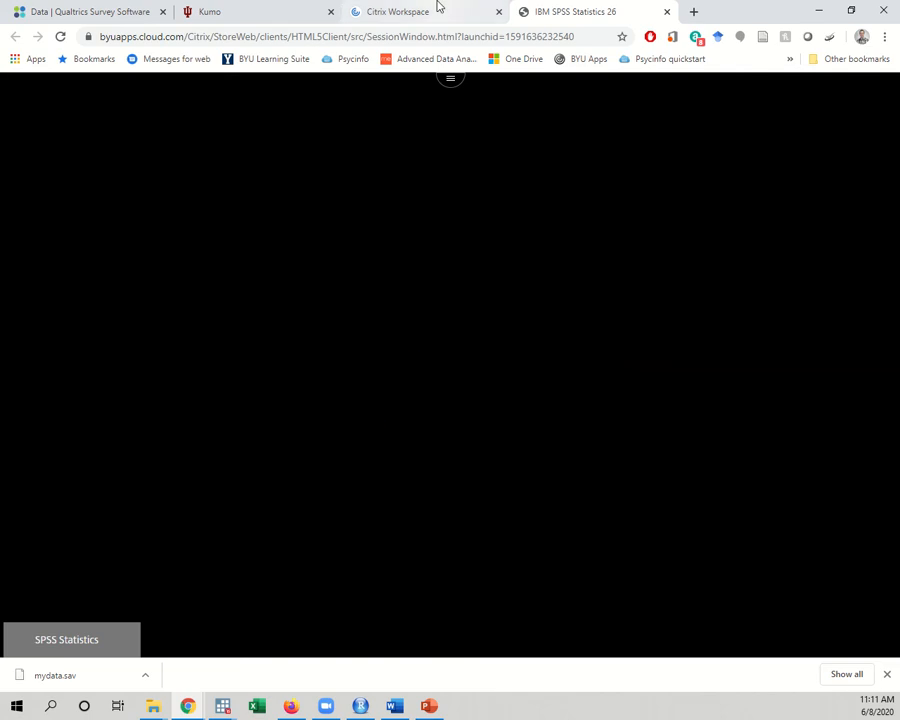
pyautogui.moveTo(408, 20)
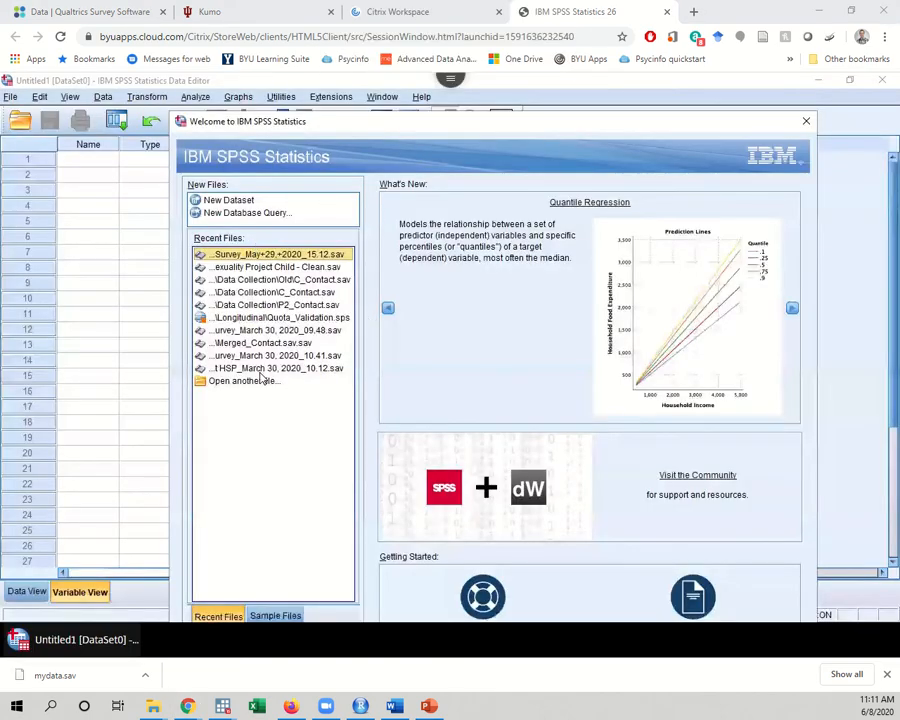
pyautogui.click(806, 122)
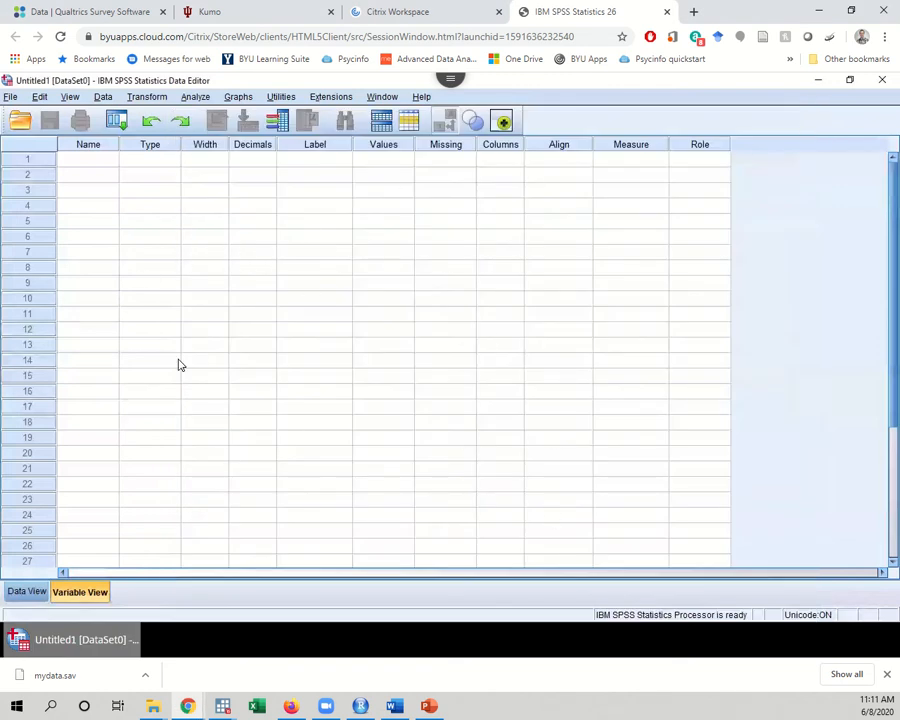
# Start opening a data file in SPSS and browse to the Box (I:) drive
pyautogui.click(10, 97)
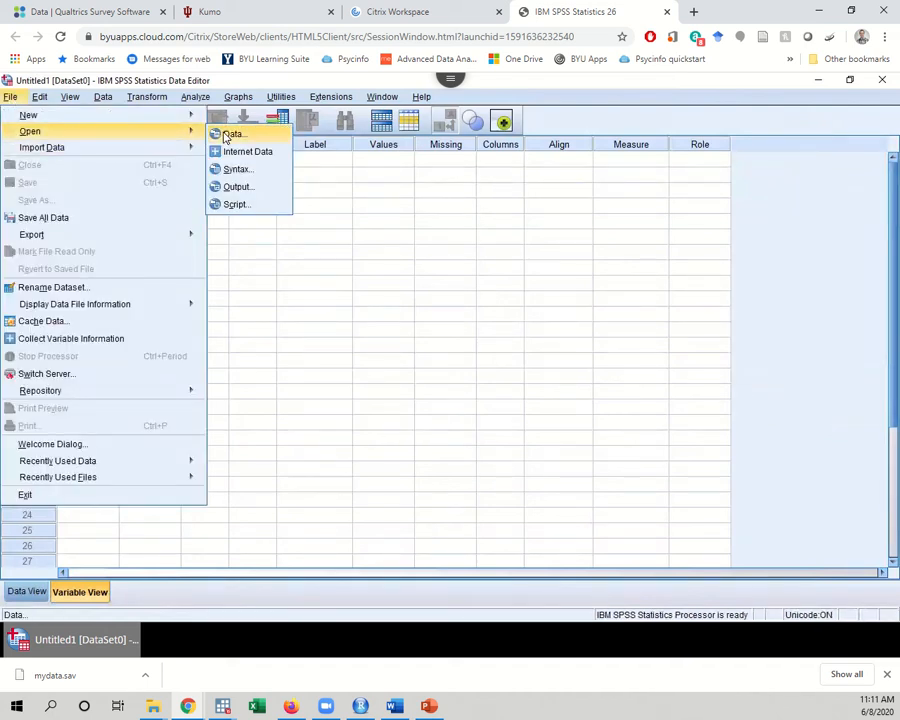
pyautogui.click(228, 136)
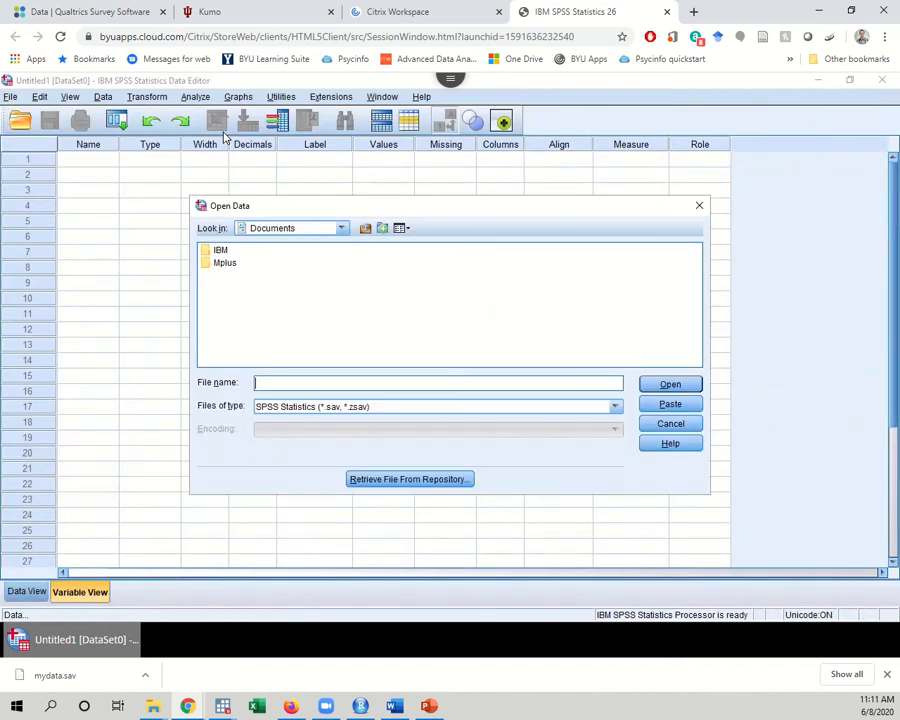
pyautogui.click(342, 229)
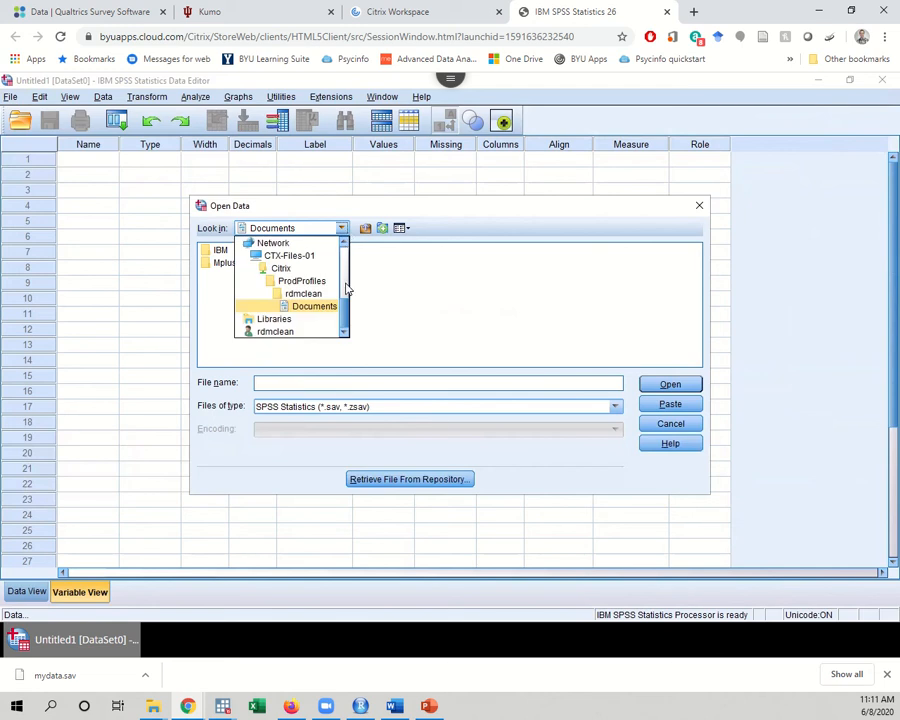
pyautogui.scroll(5, 346, 292)
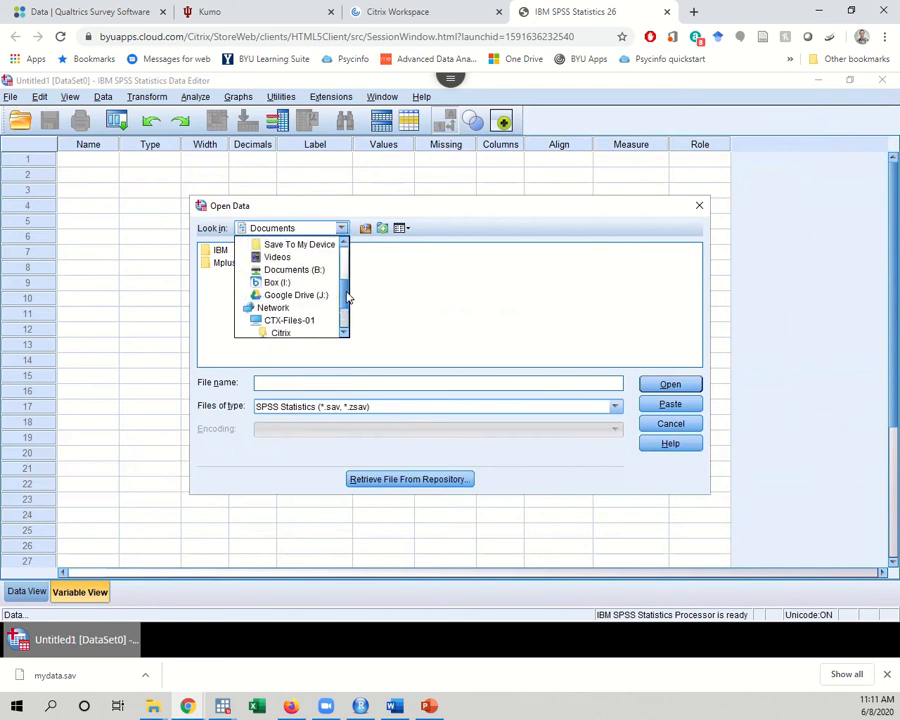
pyautogui.moveTo(346, 291)
pyautogui.mouseDown()
pyautogui.moveTo(346, 264)
pyautogui.moveTo(346, 300)
pyautogui.mouseUp()
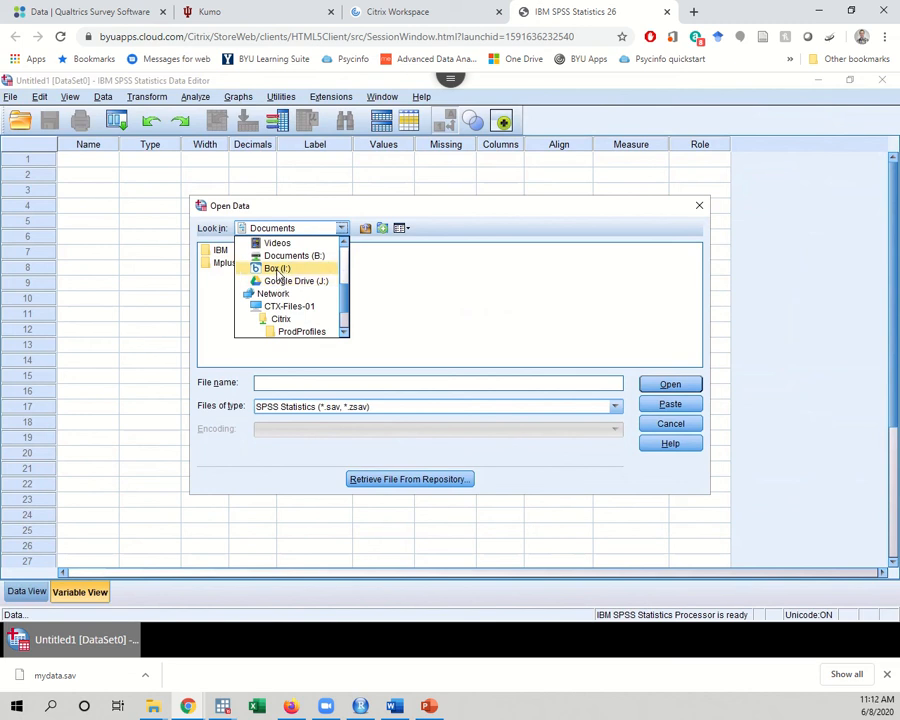
pyautogui.click(278, 271)
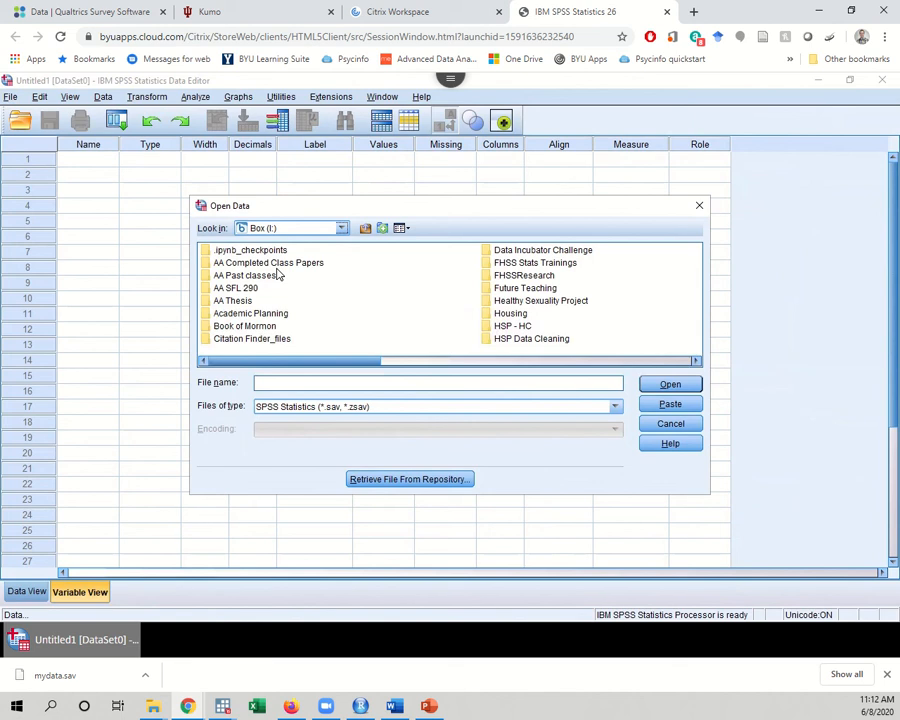
# Open mydata.sav from the Results folder inside AA SFL 290 on the Box drive
pyautogui.click(243, 291)
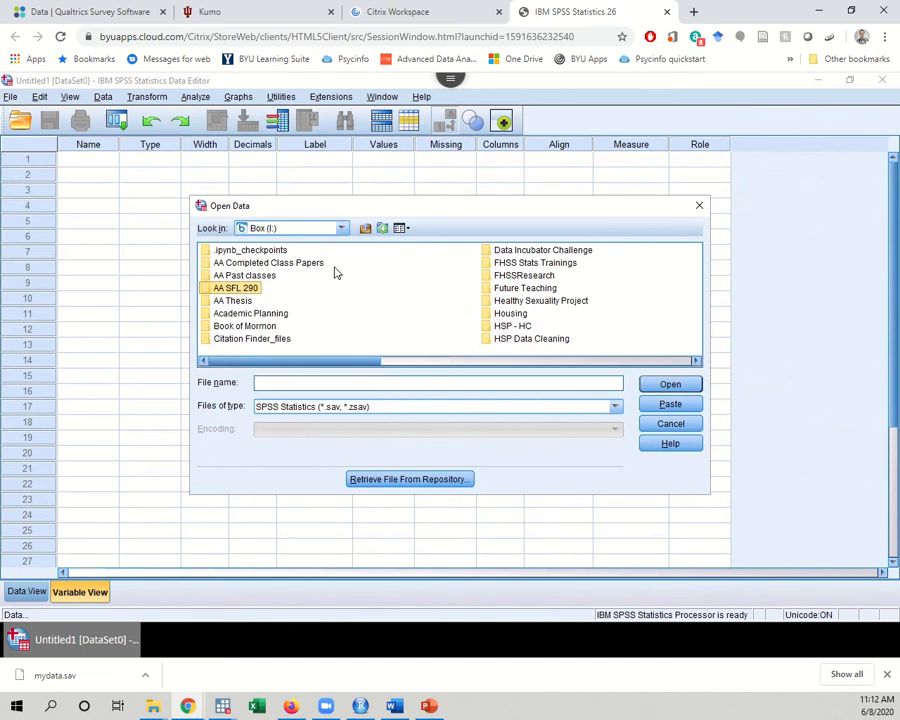
pyautogui.moveTo(432, 2)
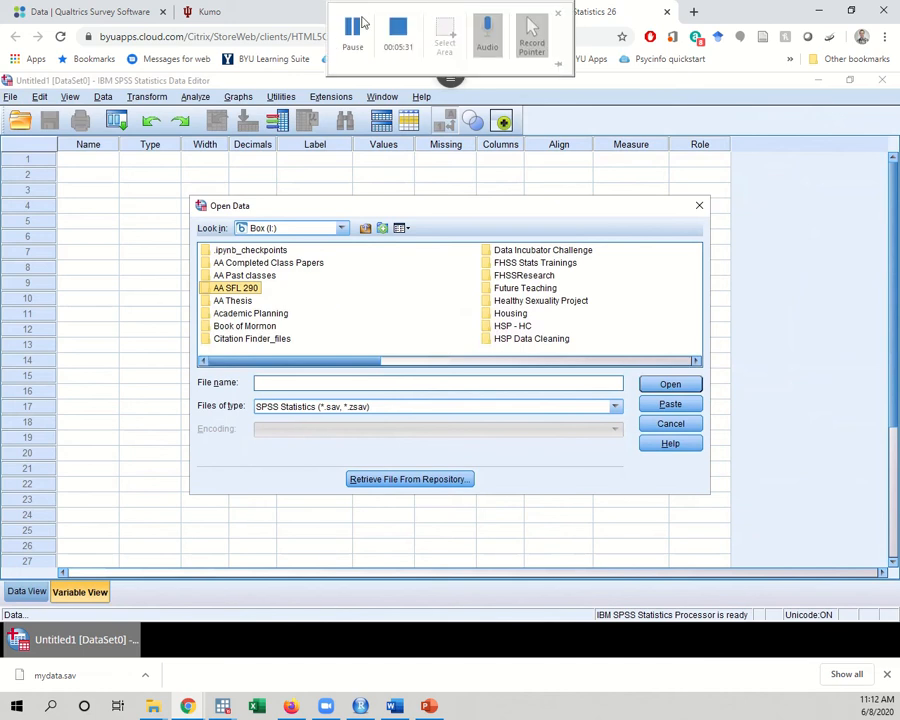
pyautogui.click(353, 32)
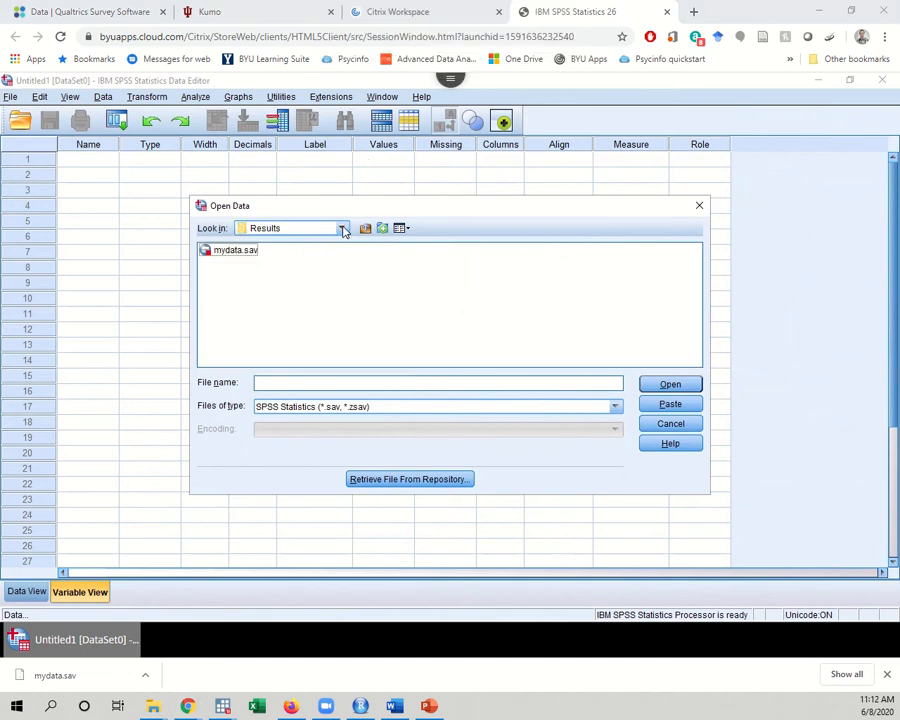
pyautogui.click(232, 253)
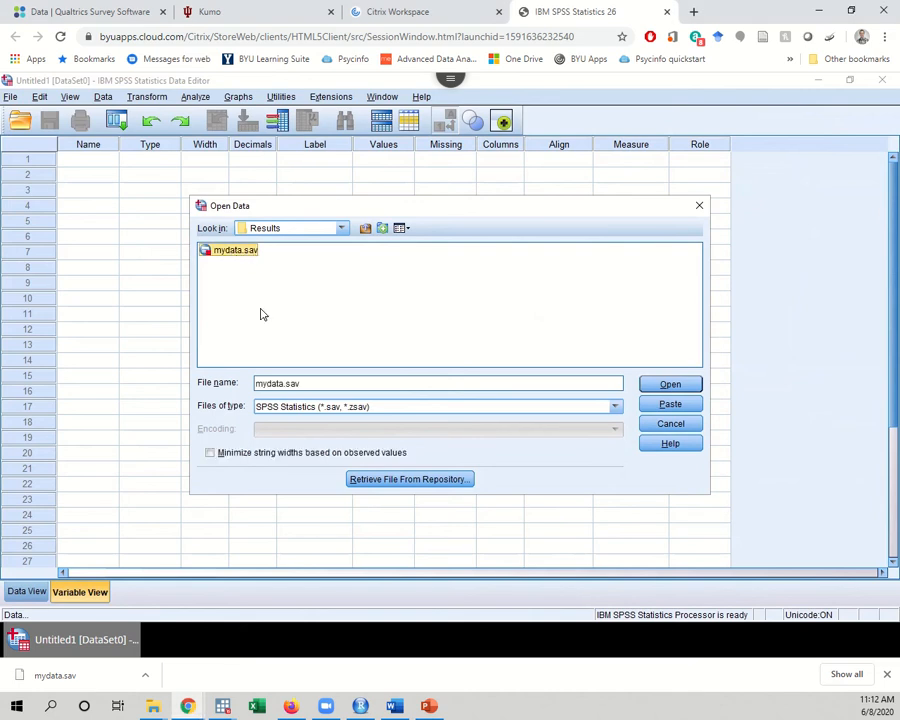
pyautogui.click(644, 386)
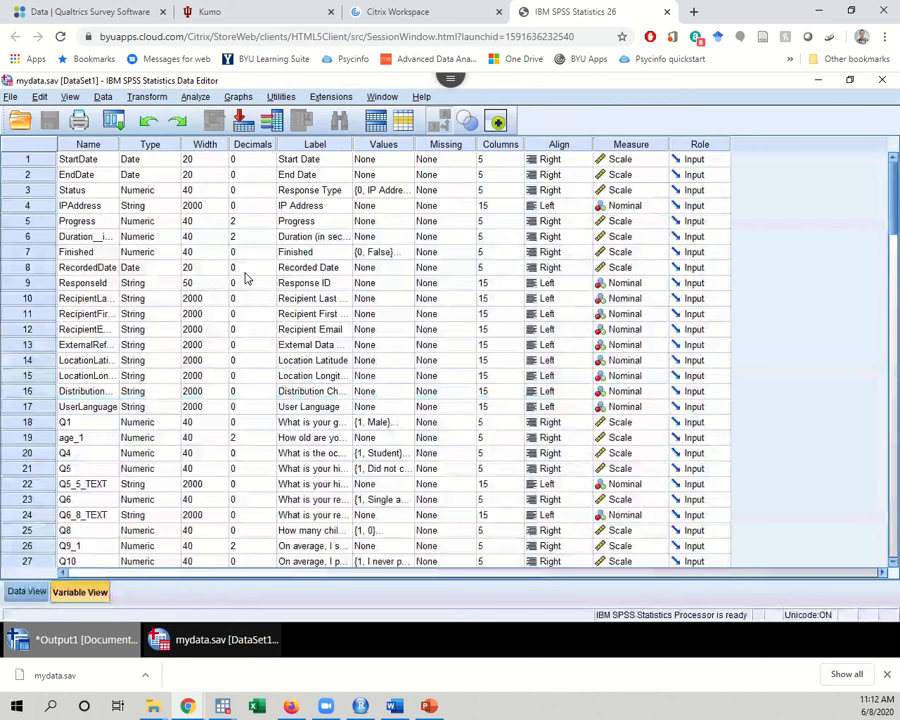
pyautogui.click(12, 97)
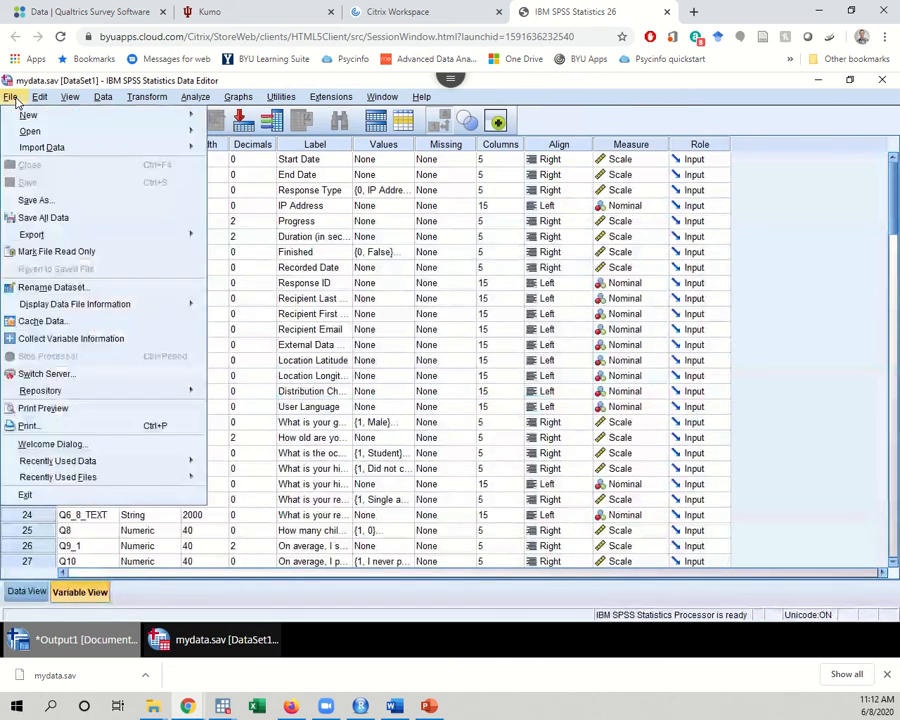
pyautogui.moveTo(84, 242)
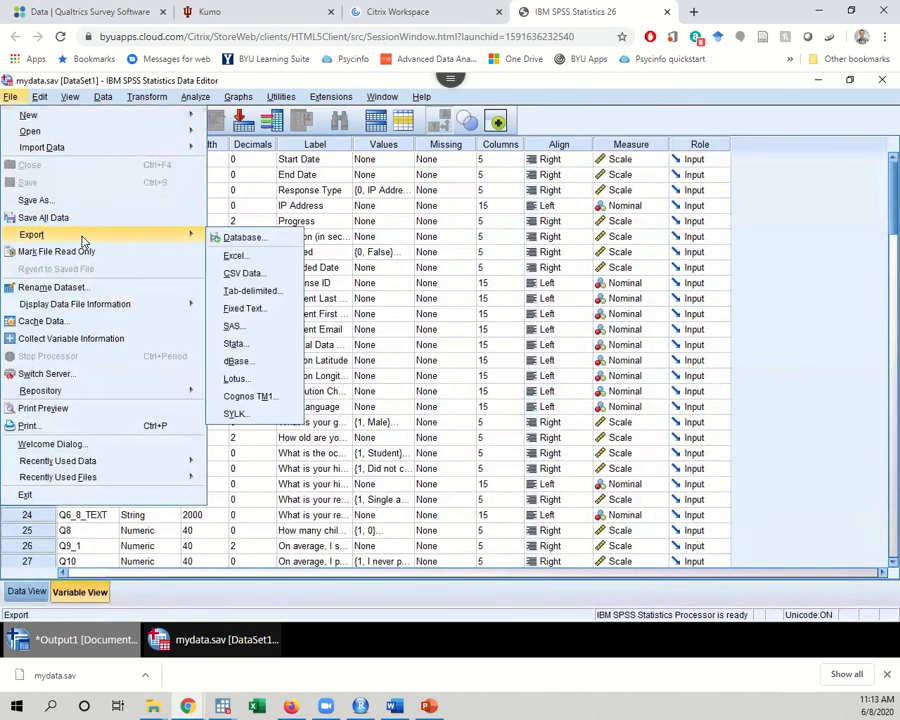
pyautogui.moveTo(126, 148)
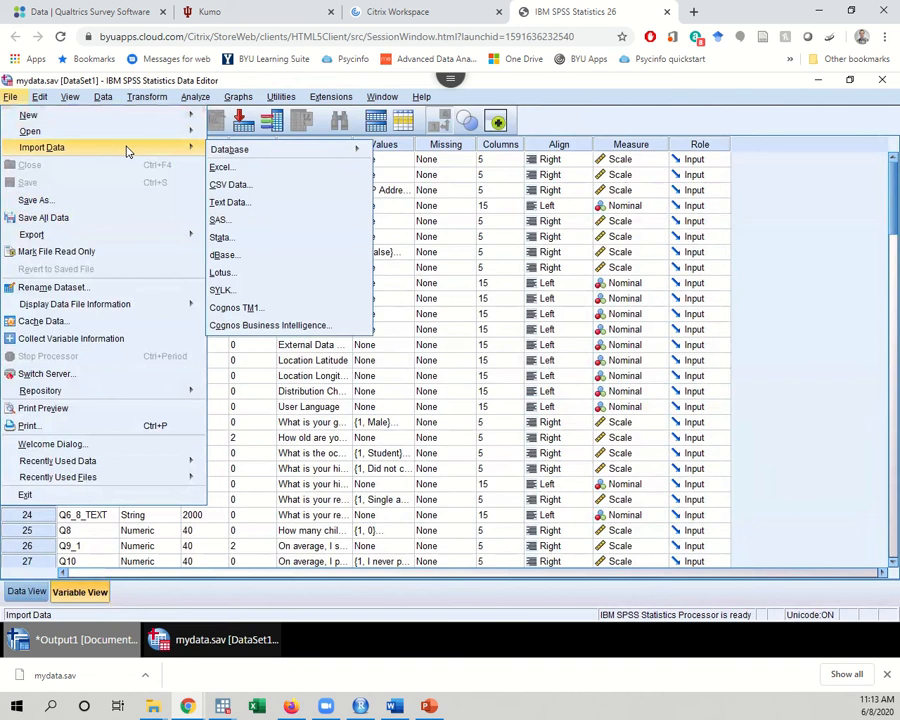
pyautogui.click(236, 174)
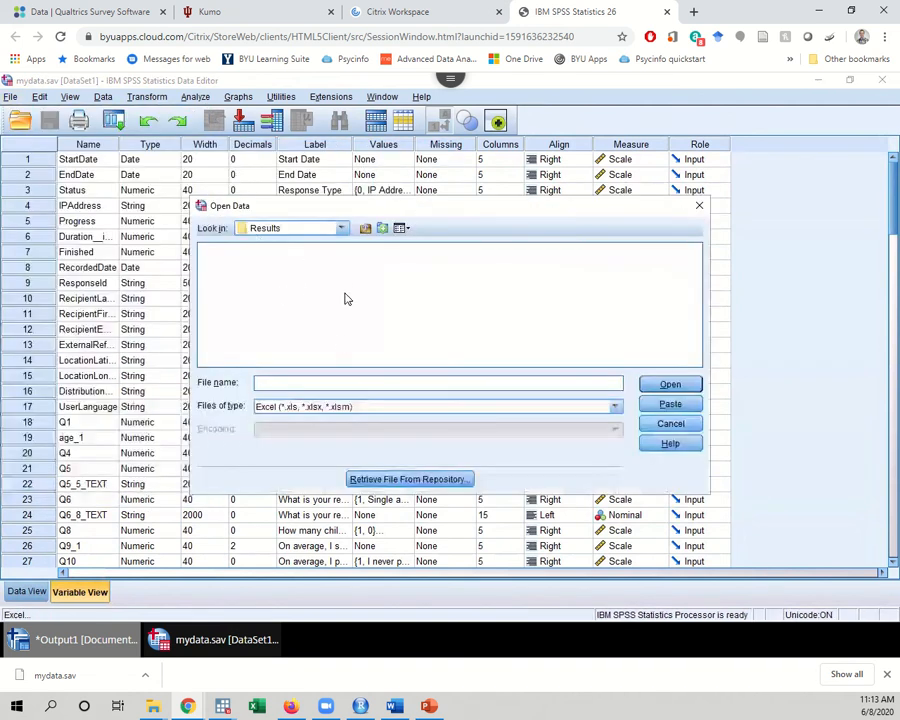
pyautogui.click(341, 228)
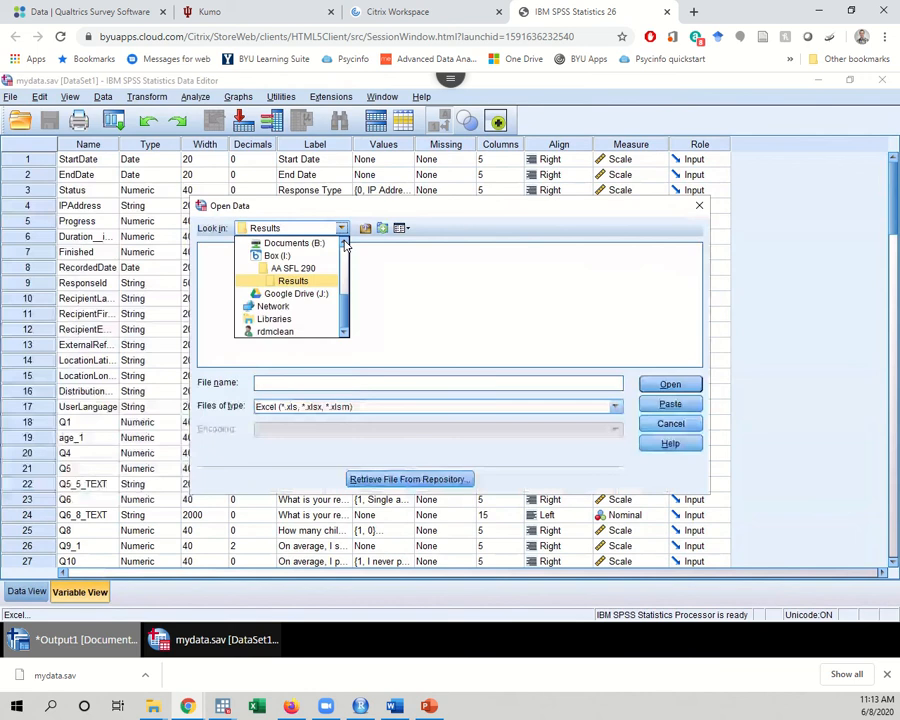
pyautogui.click(344, 245)
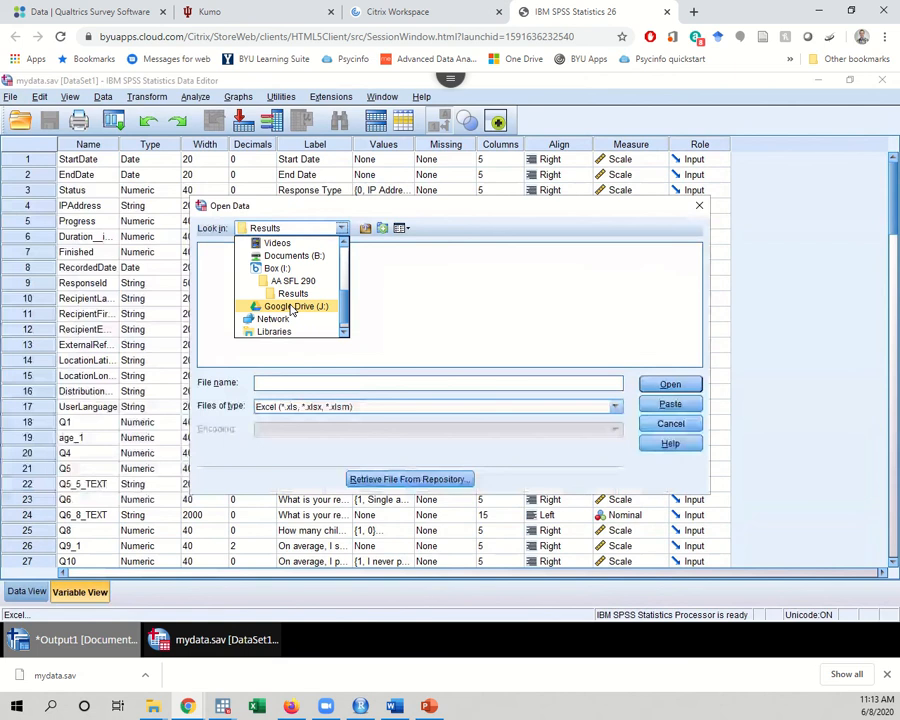
pyautogui.click(699, 207)
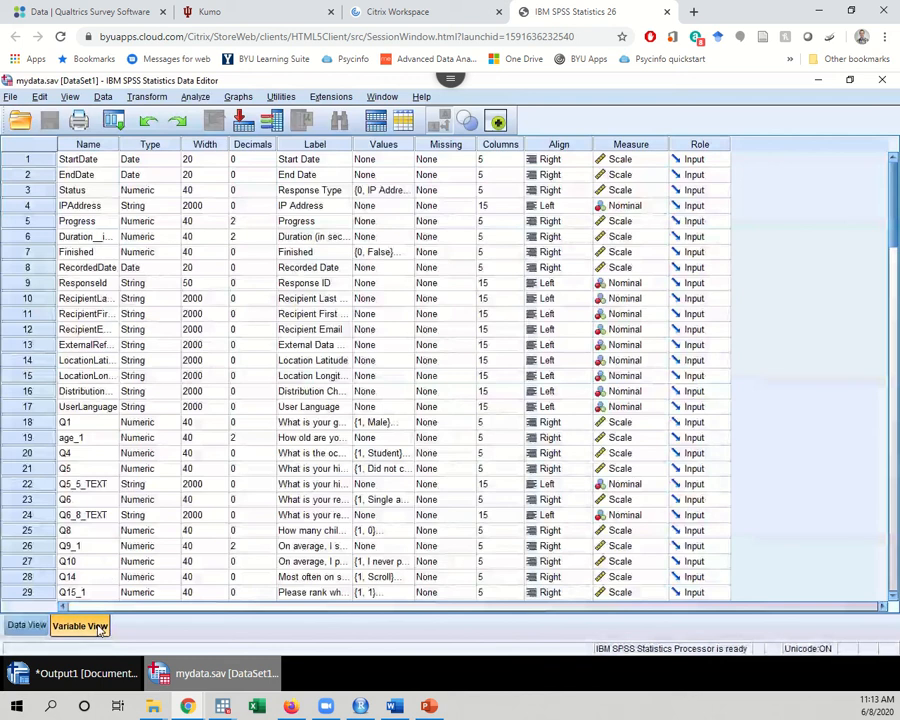
# Widen the Name column in Variable View to fit the full variable names, plus a little extra space
pyautogui.doubleClick(119, 144)
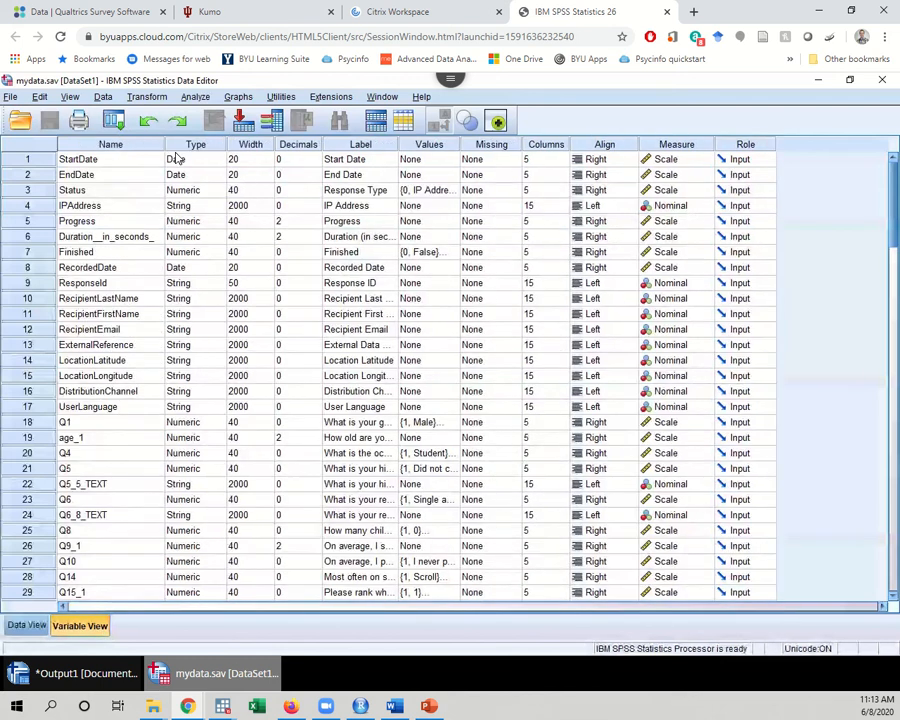
pyautogui.moveTo(172, 155); pyautogui.dragTo(180, 155)
# Go through the Qualtrics metadata variables at the start of the list and highlight the names from StartDate to UserLanguage
pyautogui.click(135, 160)
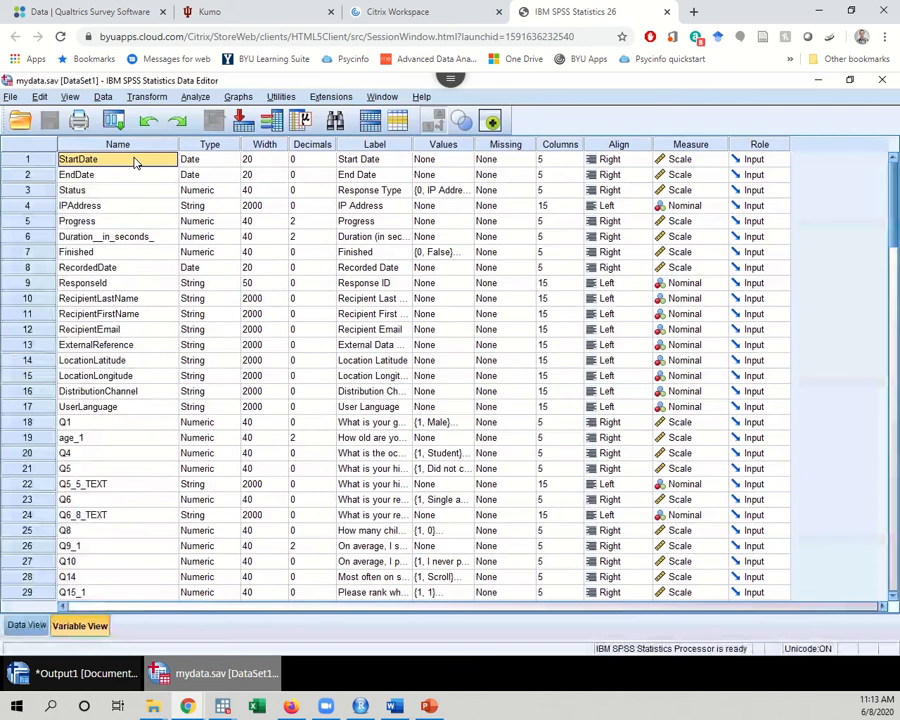
pyautogui.press('Down')
pyautogui.press('Down')
pyautogui.press('Down')
pyautogui.press('Down')
pyautogui.press('Down')
pyautogui.press('Down')
pyautogui.press('Down')
pyautogui.press('Down')
pyautogui.press('Down')
pyautogui.press('Down')
pyautogui.press('Down')
pyautogui.press('Down')
pyautogui.press('Down')
pyautogui.press('Down')
pyautogui.press('Down')
pyautogui.press('Down')
pyautogui.press('Down')
pyautogui.press('Down')
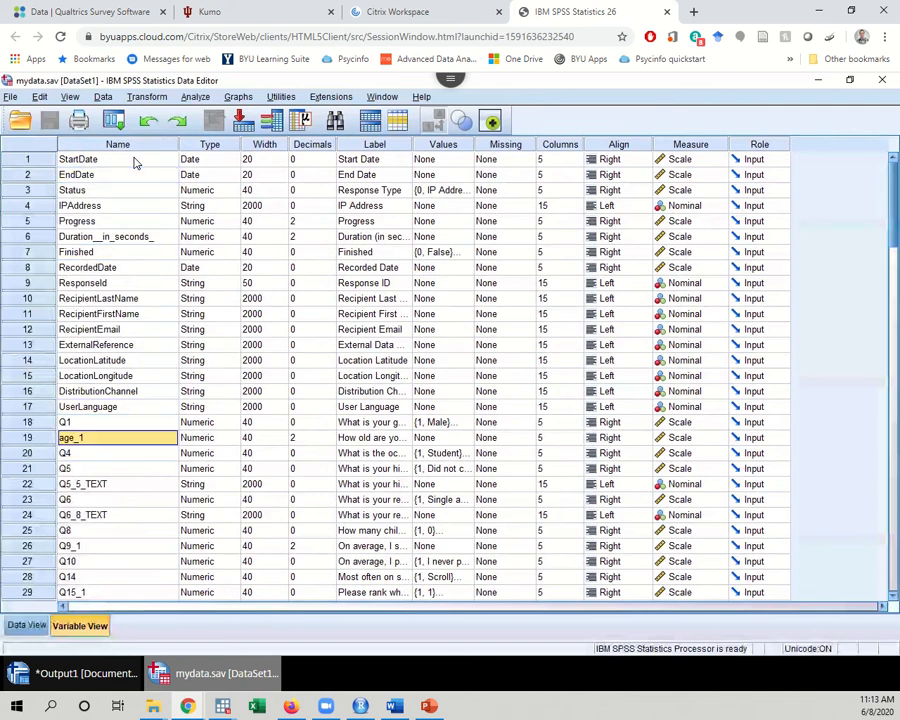
pyautogui.press('Up')
pyautogui.press('Up')
pyautogui.moveTo(118, 163); pyautogui.dragTo(140, 409)
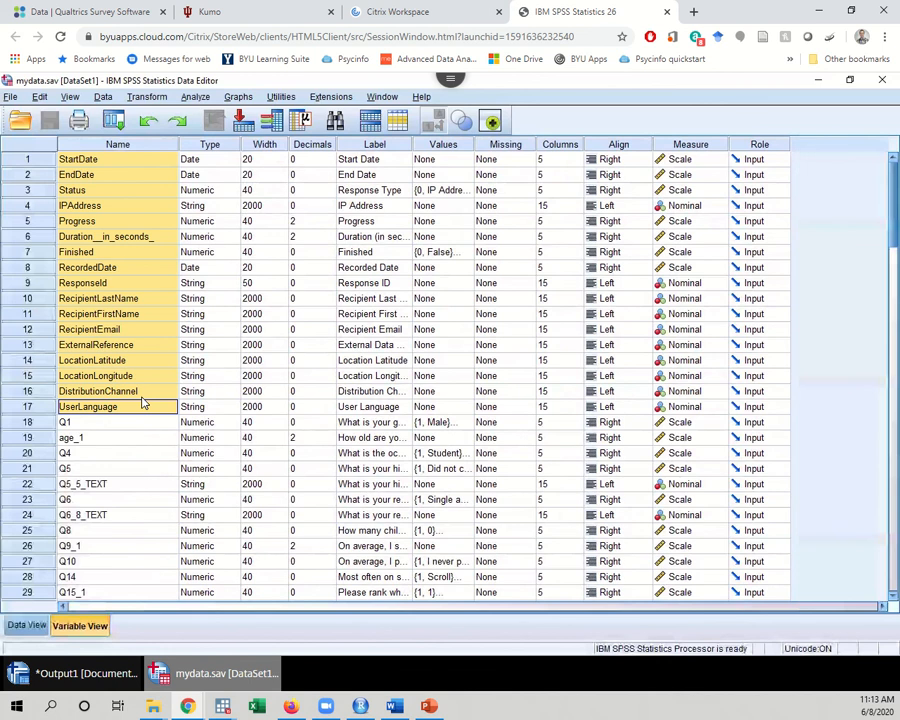
# Examine the end of the variable list and highlight the names from SC0 to Q31_5_TEXT___Topics
pyautogui.scroll(-20, 140, 401)
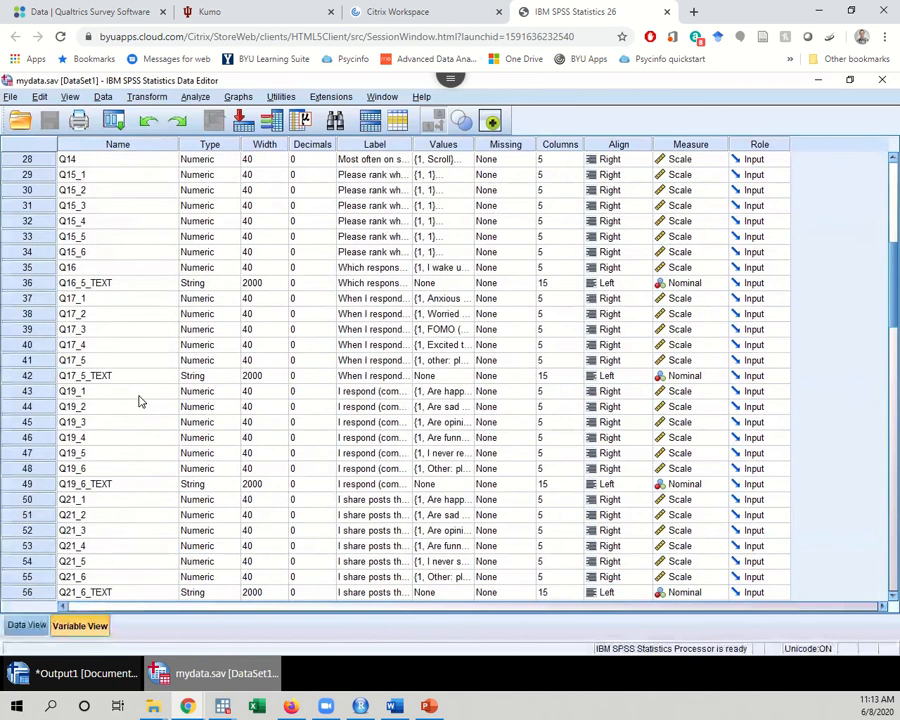
pyautogui.scroll(-6, 140, 401)
pyautogui.scroll(3, 140, 401)
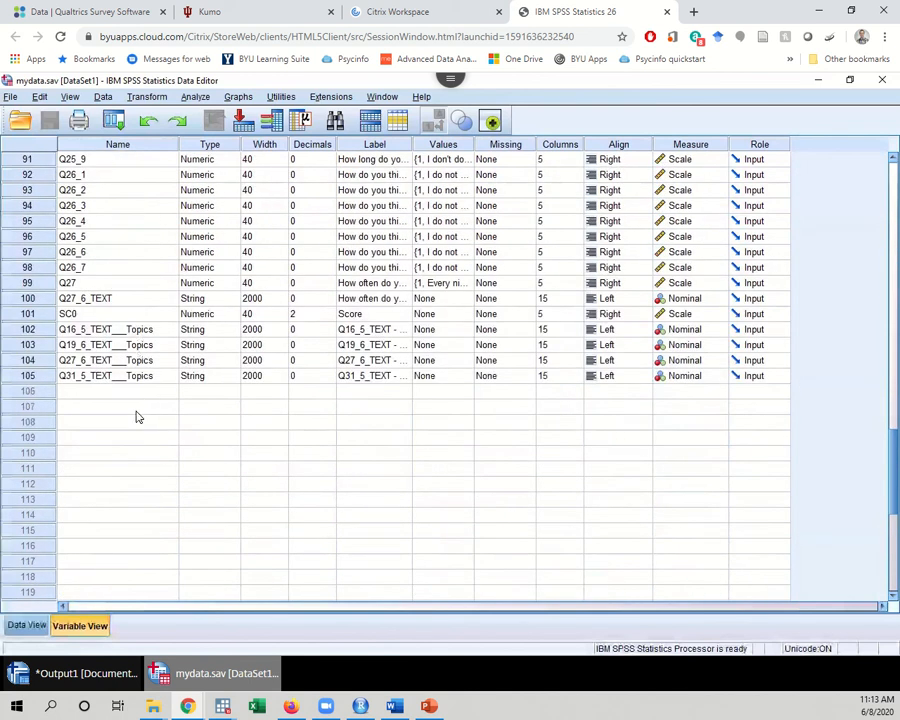
pyautogui.scroll(1, 138, 417)
pyautogui.click(124, 361)
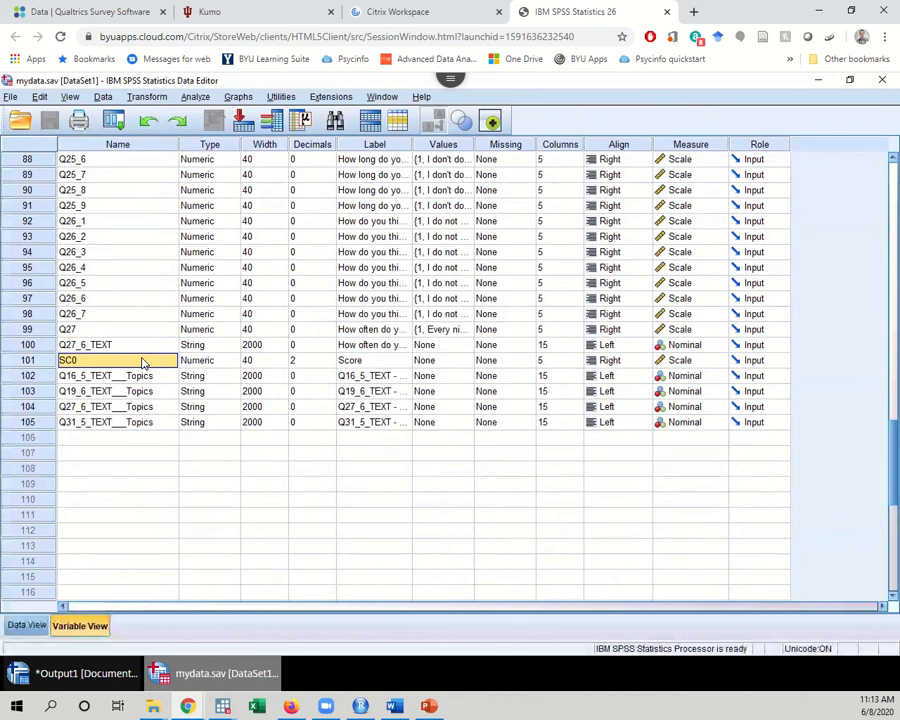
pyautogui.moveTo(142, 363); pyautogui.dragTo(148, 428)
# Locate the custom-named variables social_media_bed, tired, stress, binge_watch and age_1, working upward through the list
pyautogui.scroll(2, 134, 452)
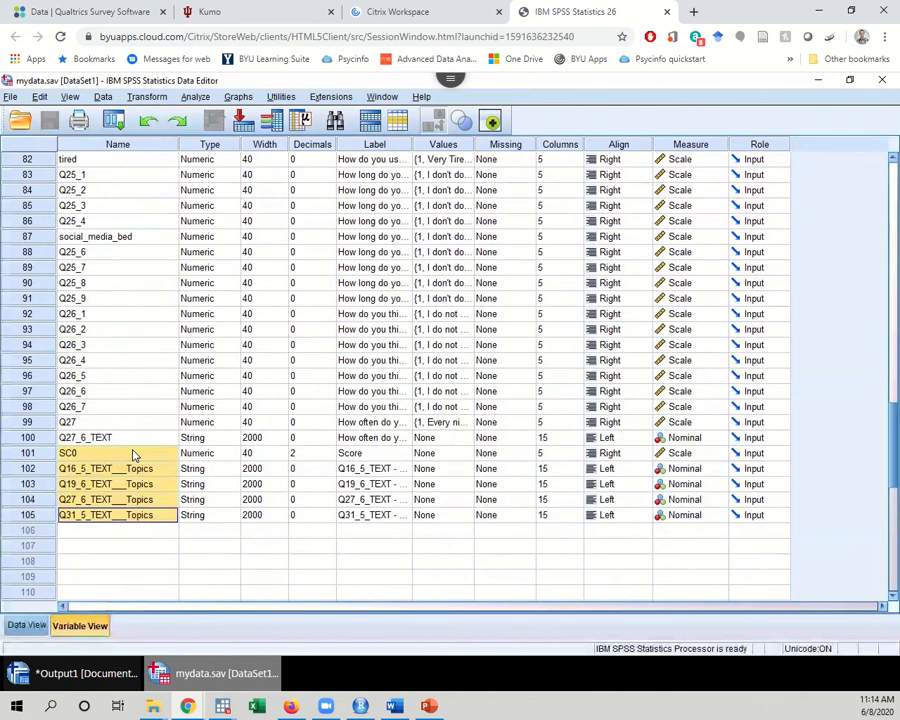
pyautogui.scroll(3, 133, 455)
pyautogui.click(113, 377)
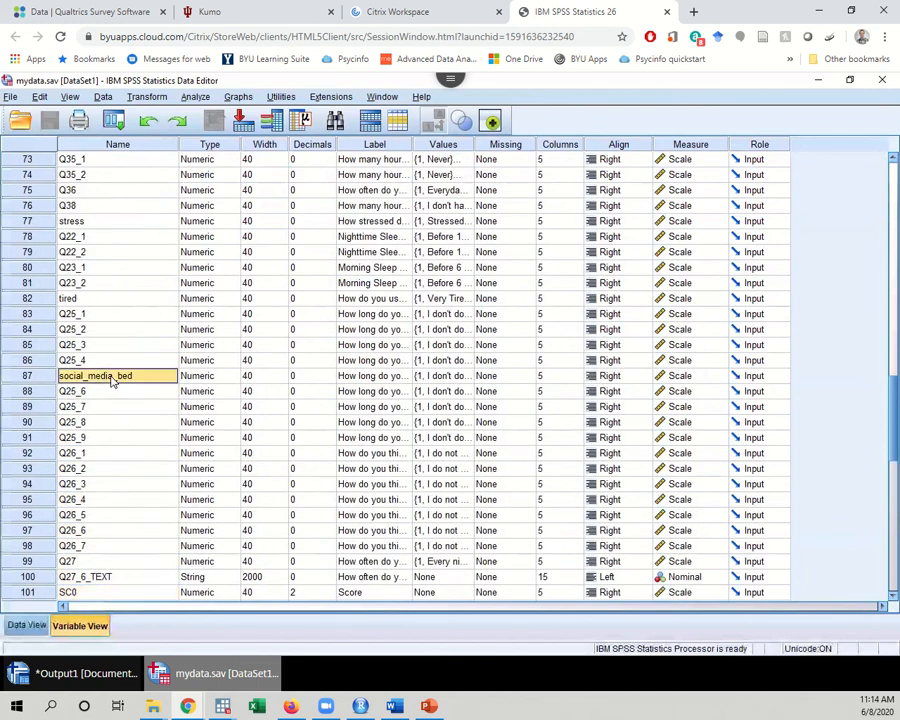
pyautogui.scroll(2, 112, 378)
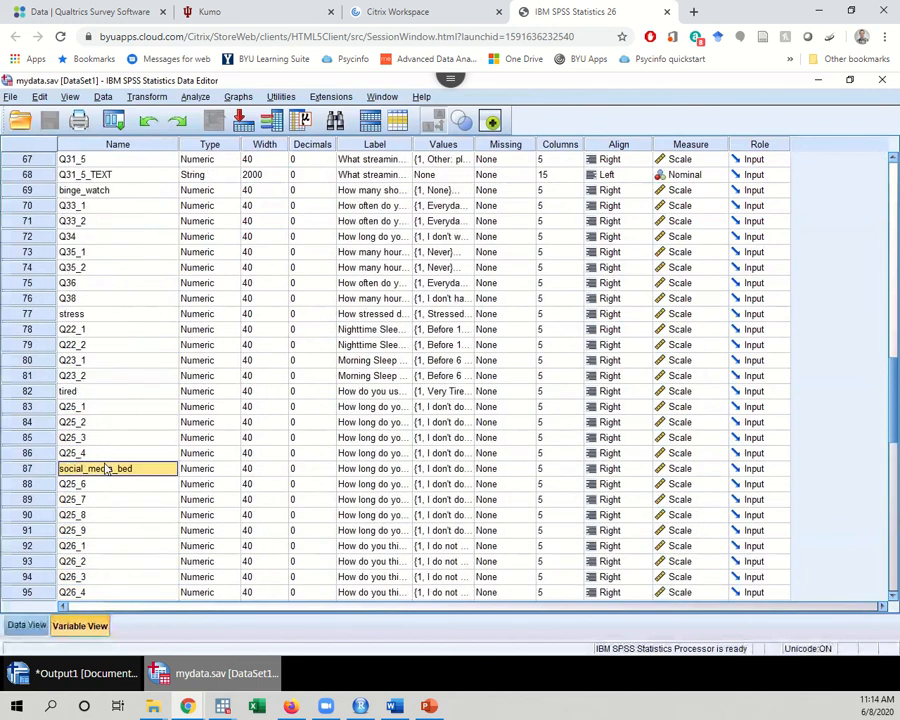
pyautogui.click(99, 391)
pyautogui.click(92, 314)
pyautogui.click(106, 191)
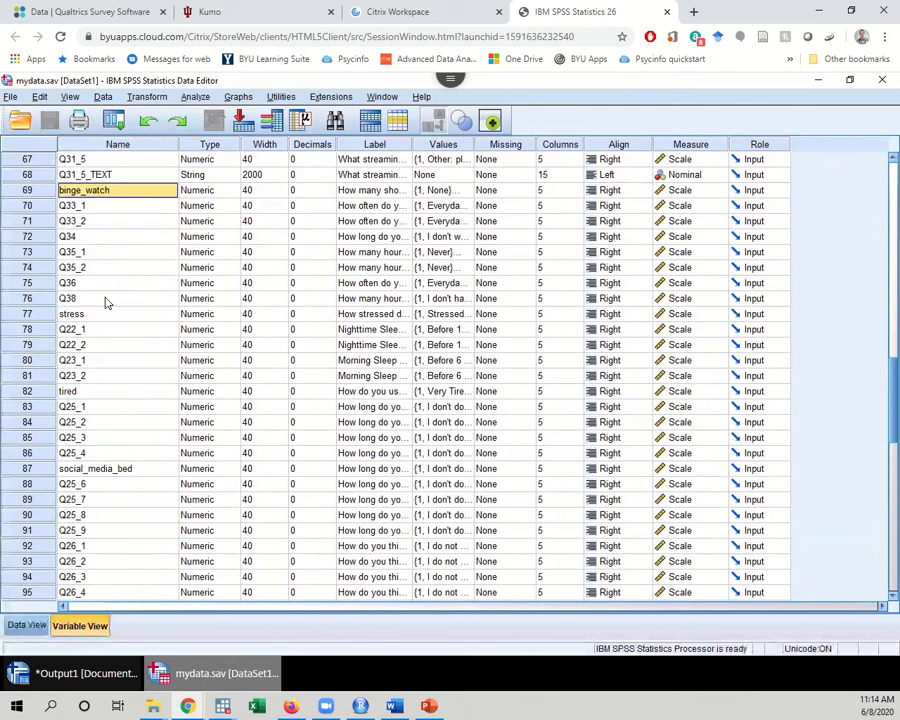
pyautogui.scroll(6, 107, 302)
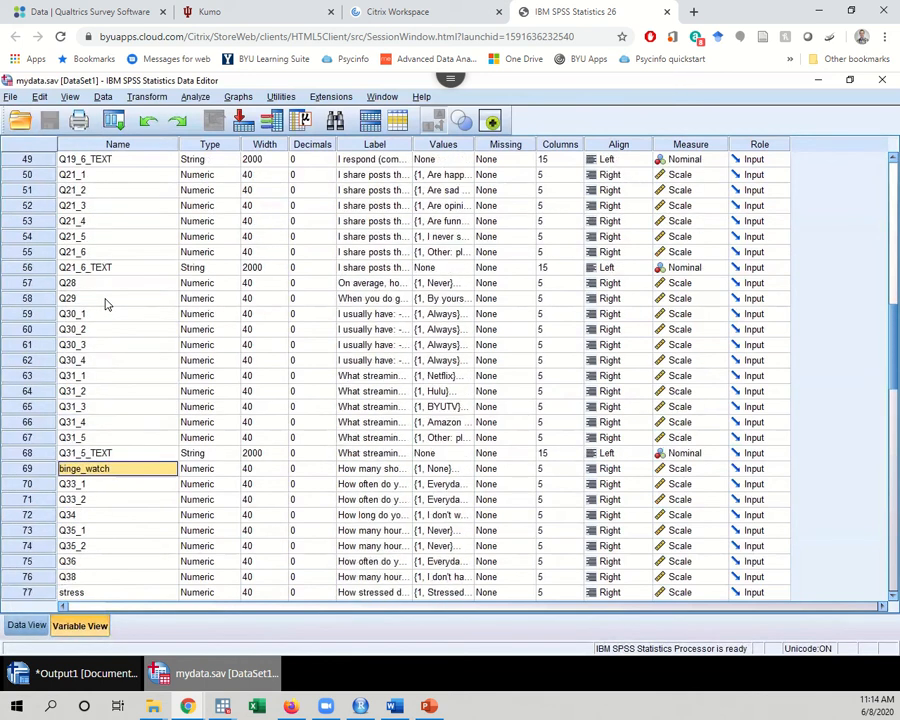
pyautogui.scroll(4, 107, 304)
pyautogui.scroll(8, 107, 304)
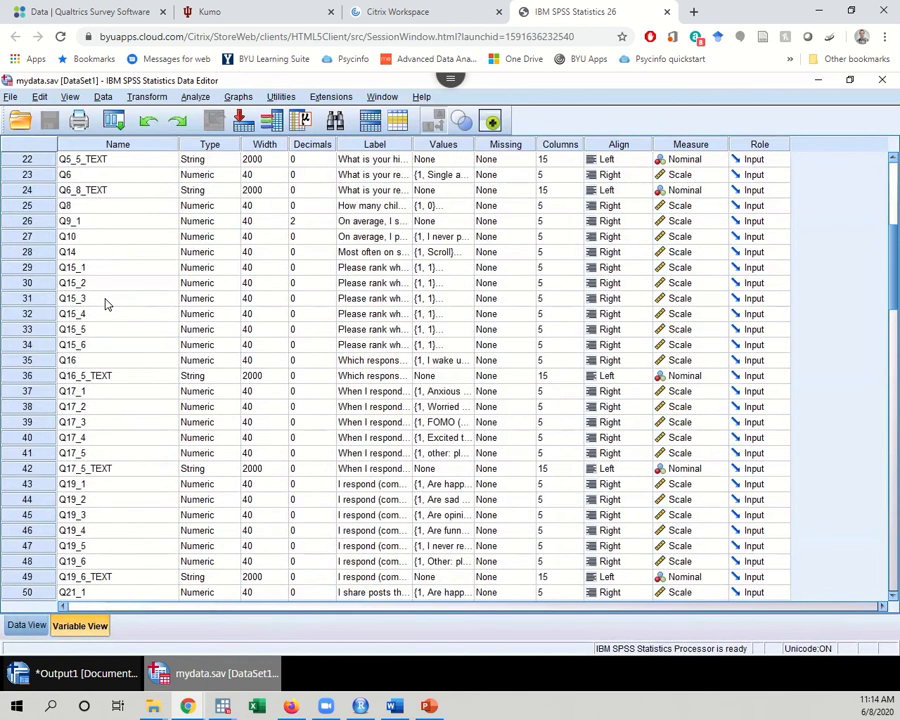
pyautogui.click(97, 255)
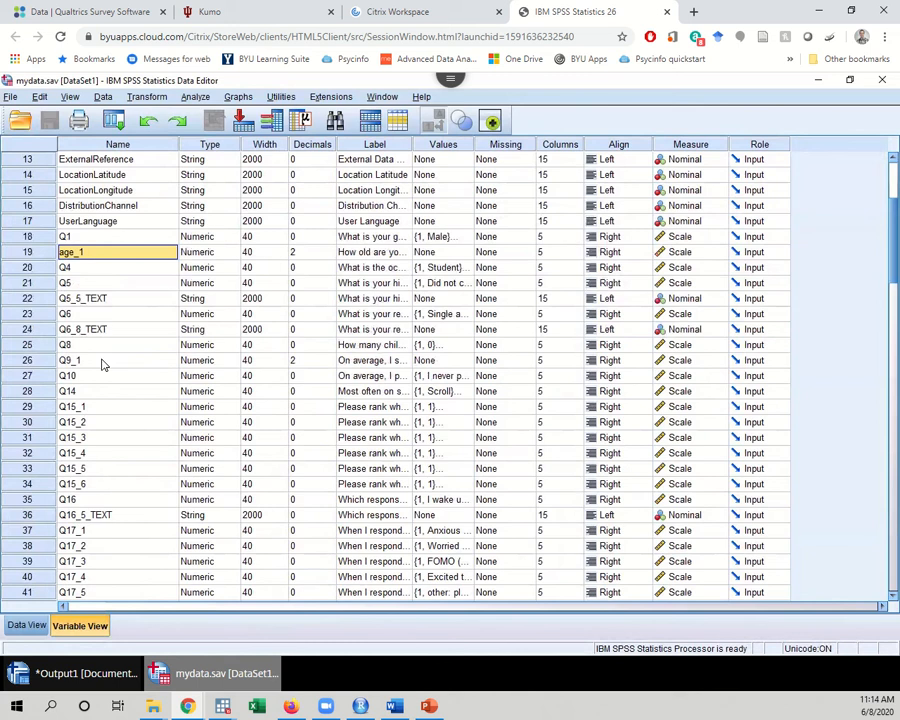
# Review the research variables again, selecting social_media_bed, tired, stress, binge_watch and age_1 one after another
pyautogui.scroll(-15, 94, 383)
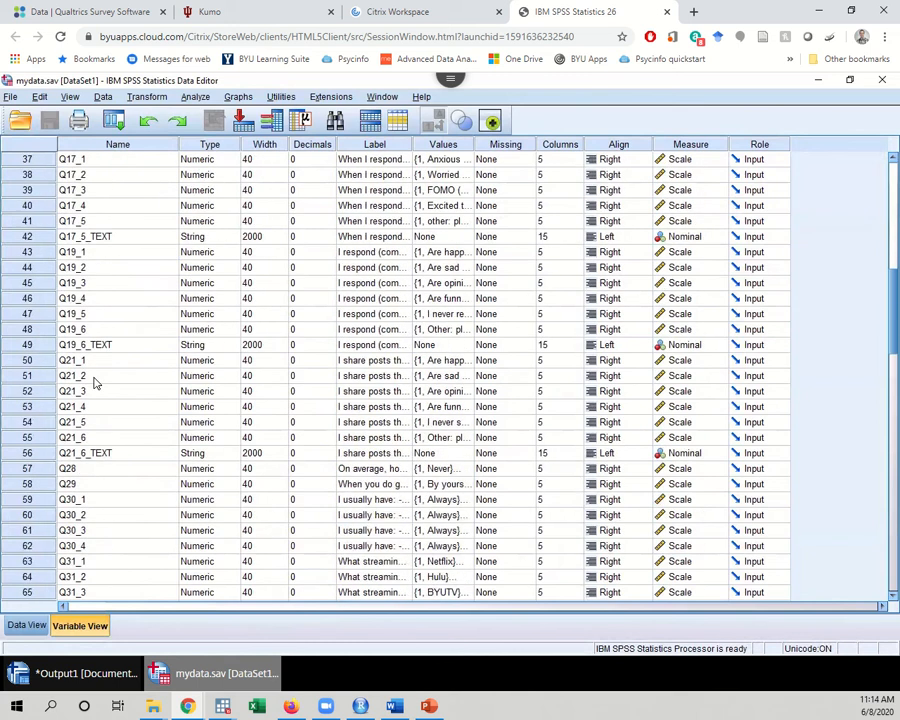
pyautogui.scroll(-4, 94, 383)
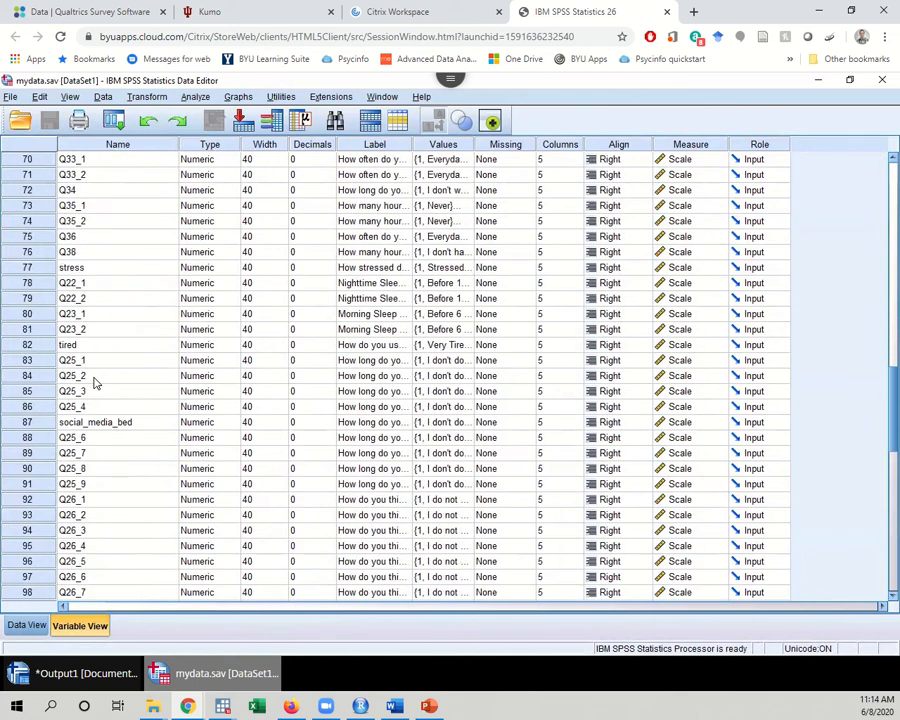
pyautogui.scroll(-1, 94, 383)
pyautogui.click(98, 377)
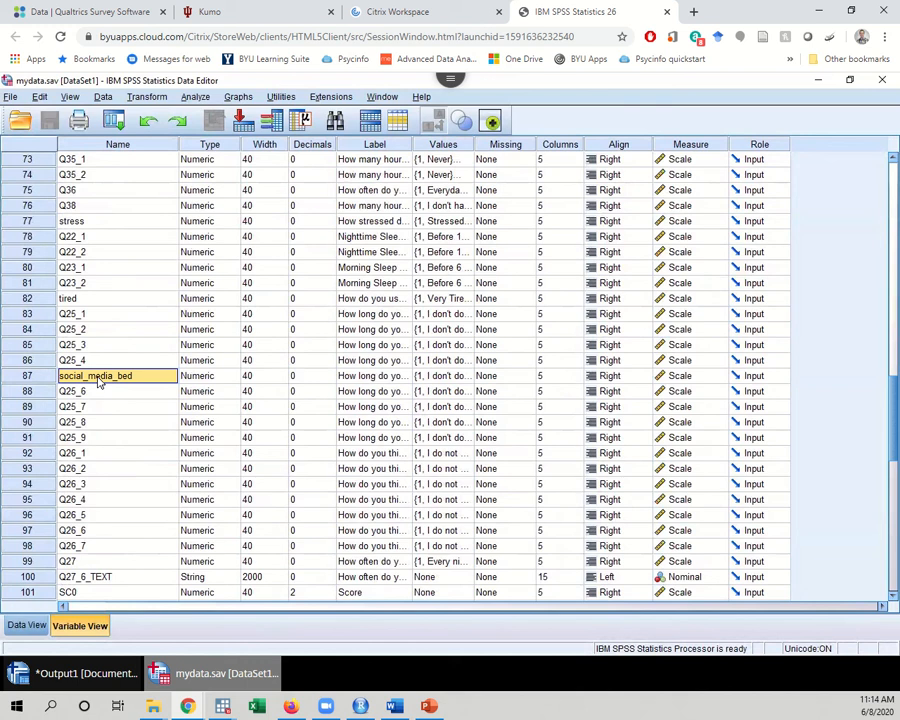
pyautogui.click(92, 300)
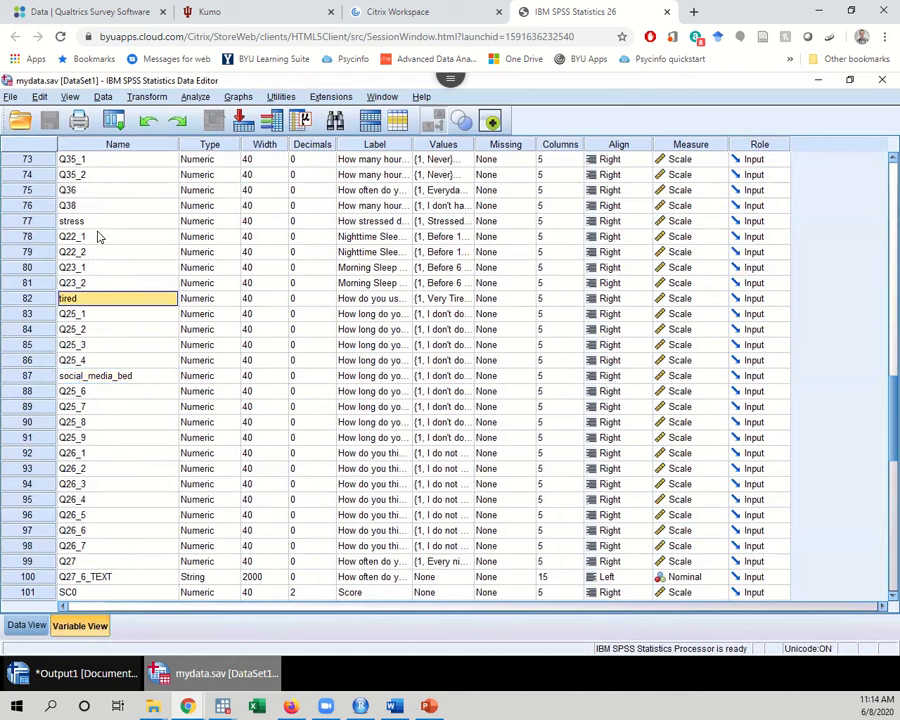
pyautogui.scroll(3, 100, 266)
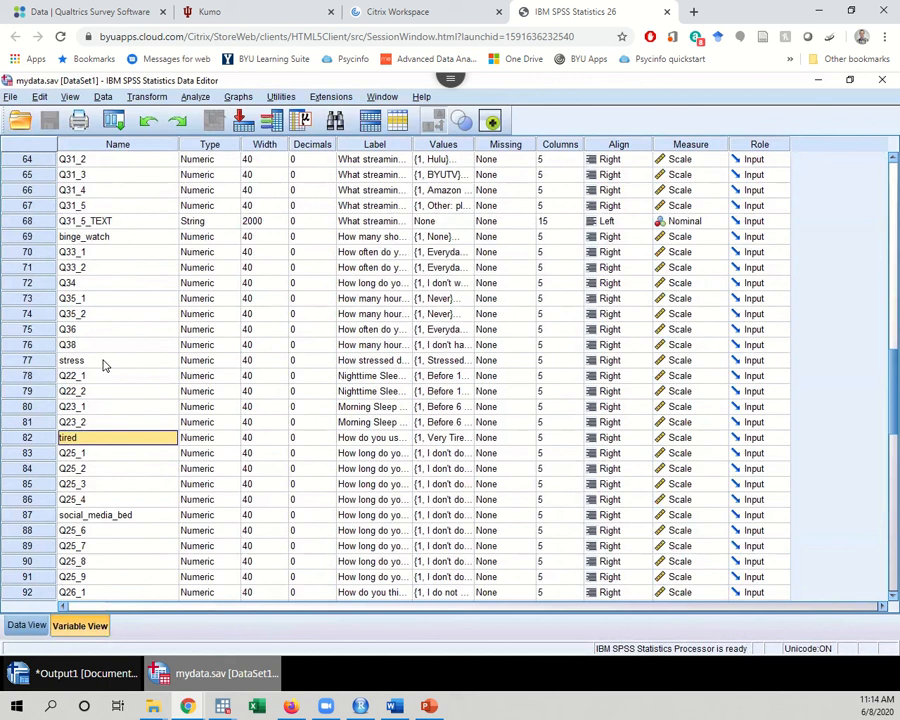
pyautogui.click(104, 362)
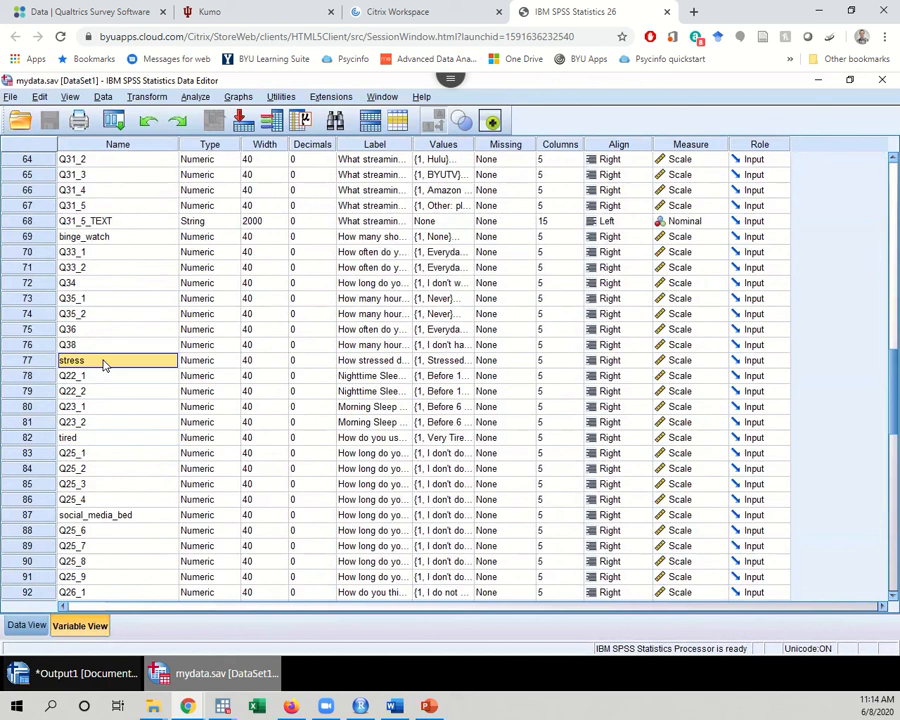
pyautogui.click(95, 237)
pyautogui.scroll(2, 100, 318)
pyautogui.scroll(8, 100, 318)
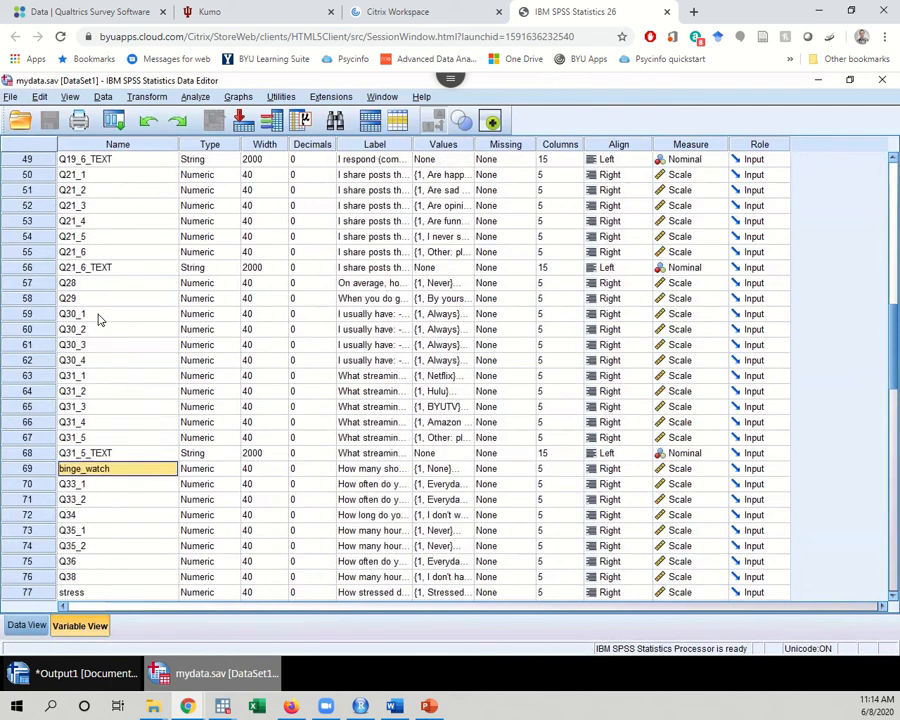
pyautogui.scroll(5, 93, 312)
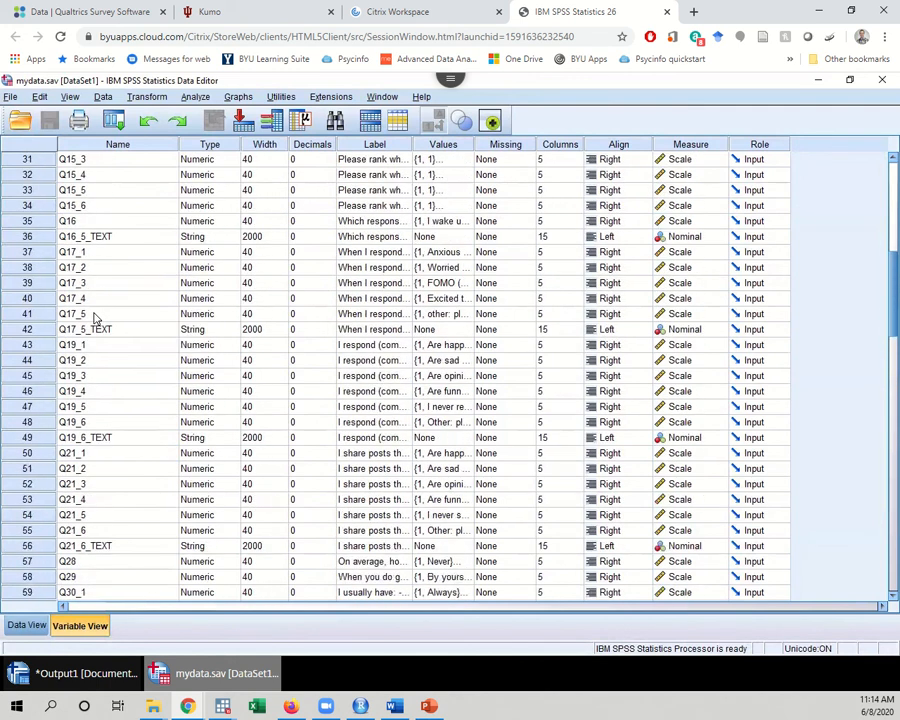
pyautogui.click(98, 161)
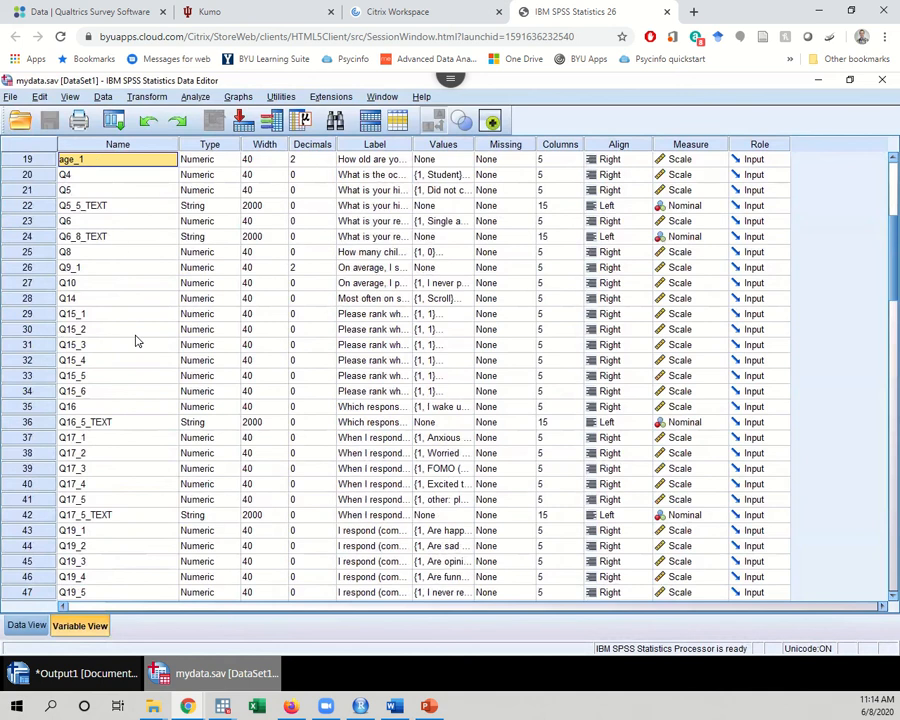
# Look through the survey variables from age_1 down to stress and select the question label of the stress variable
pyautogui.scroll(5, 135, 389)
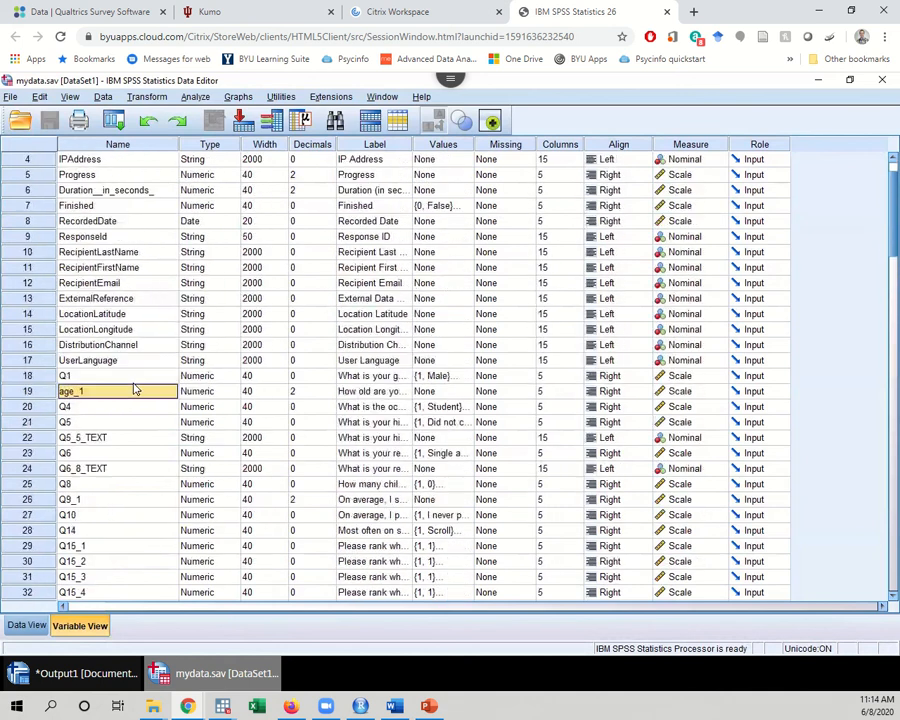
pyautogui.scroll(-2, 135, 389)
pyautogui.scroll(-1, 135, 389)
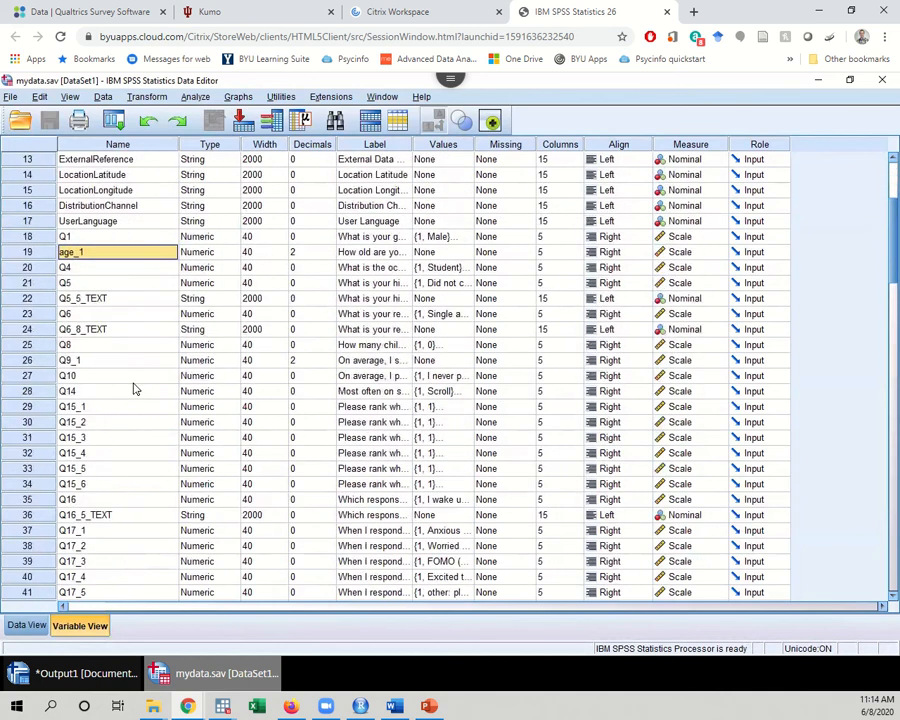
pyautogui.scroll(-9, 135, 389)
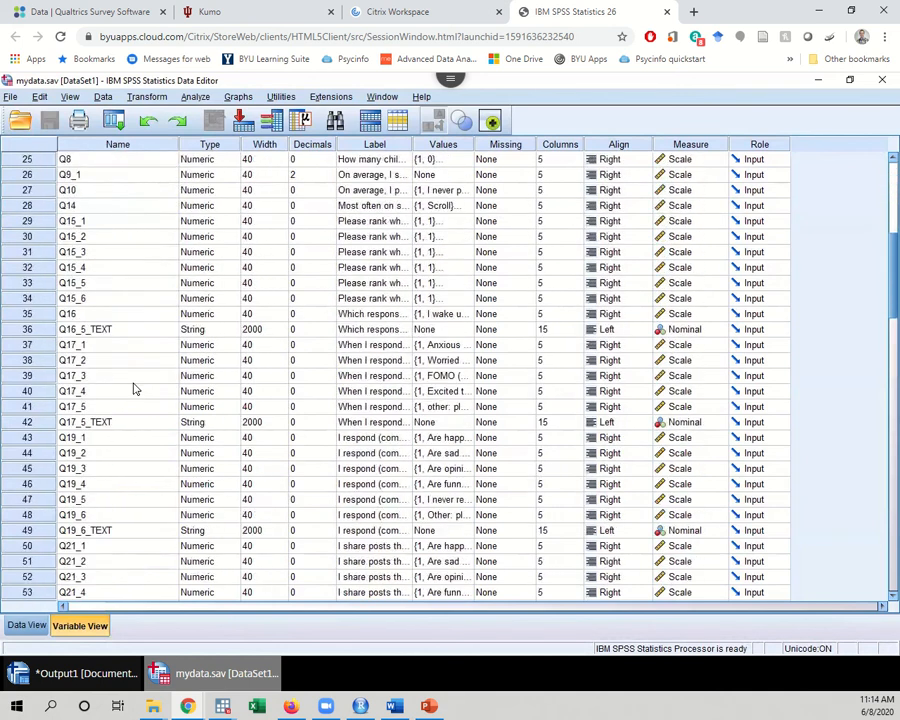
pyautogui.scroll(-8, 135, 389)
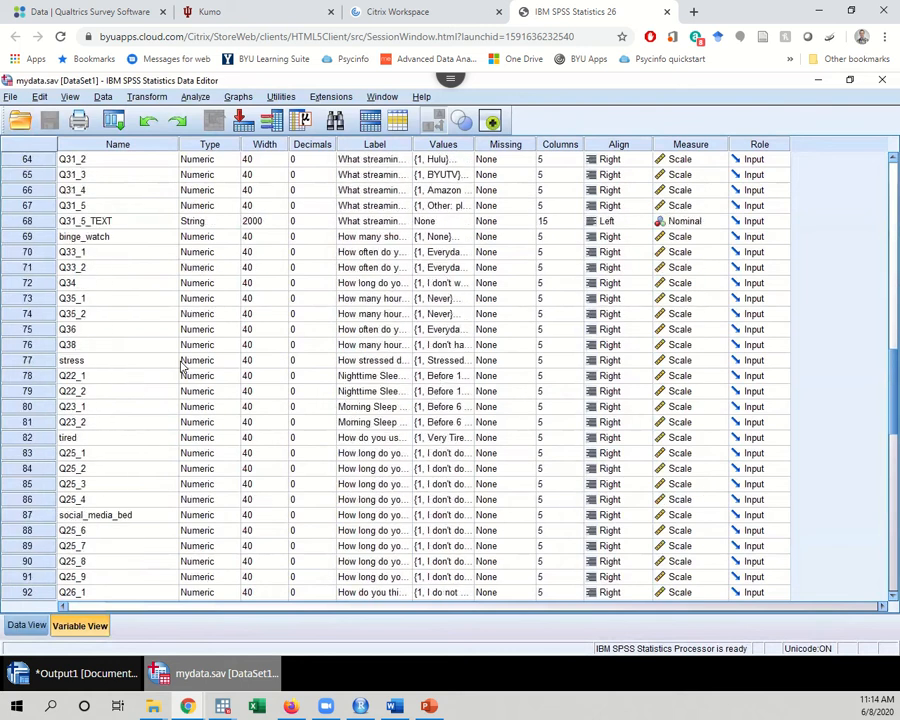
pyautogui.click(366, 364)
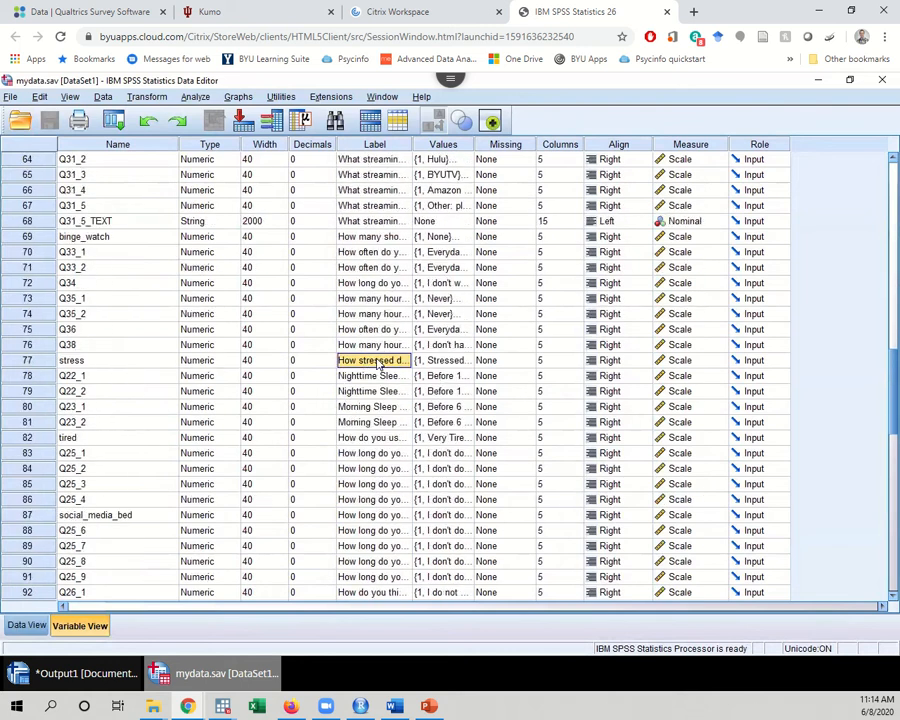
# Read the stress variable's question label to its end and widen the Label column until the whole text fits
pyautogui.doubleClick(378, 364)
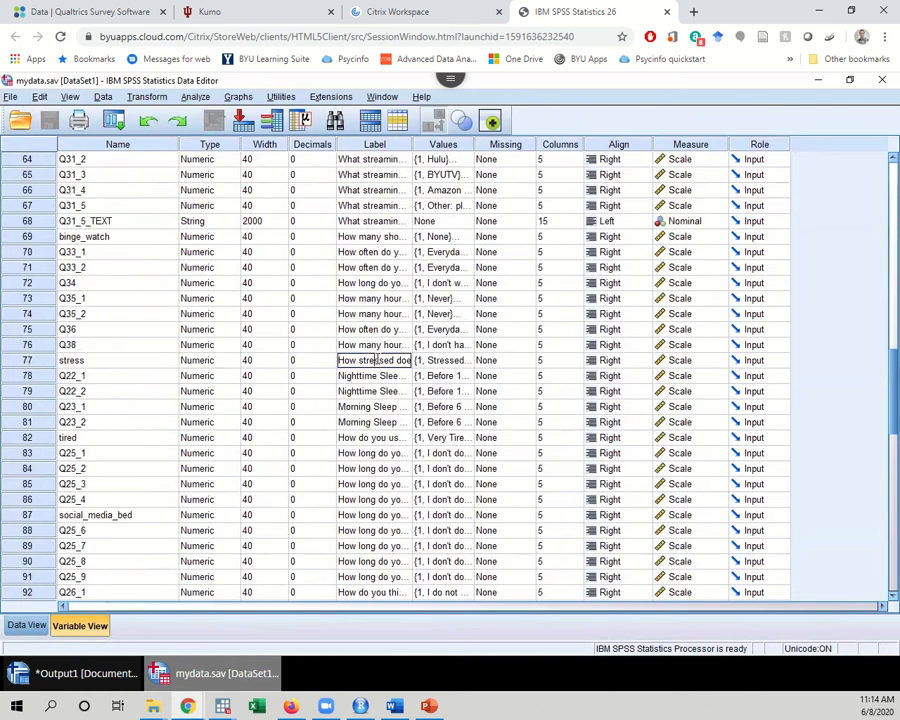
pyautogui.press('Right')
pyautogui.press('Right')
pyautogui.press('Right')
pyautogui.press('Right')
pyautogui.press('Right')
pyautogui.press('Right')
pyautogui.press('Right')
pyautogui.press('Right')
pyautogui.press('Right')
pyautogui.press('Right')
pyautogui.press('Right')
pyautogui.press('Right')
pyautogui.press('Right')
pyautogui.press('Right')
pyautogui.press('Right')
pyautogui.press('Right')
pyautogui.press('Right')
pyautogui.press('Right')
pyautogui.press('Right')
pyautogui.press('Right')
pyautogui.press('Right')
pyautogui.press('Right')
pyautogui.press('Right')
pyautogui.press('Right')
pyautogui.press('Right')
pyautogui.press('Right')
pyautogui.press('Right')
pyautogui.press('Right')
pyautogui.press('Right')
pyautogui.press('Right')
pyautogui.press('Right')
pyautogui.press('Right')
pyautogui.press('Right')
pyautogui.press('Right')
pyautogui.press('Right')
pyautogui.press('Right')
pyautogui.press('Right')
pyautogui.press('Right')
pyautogui.press('Right')
pyautogui.press('Right')
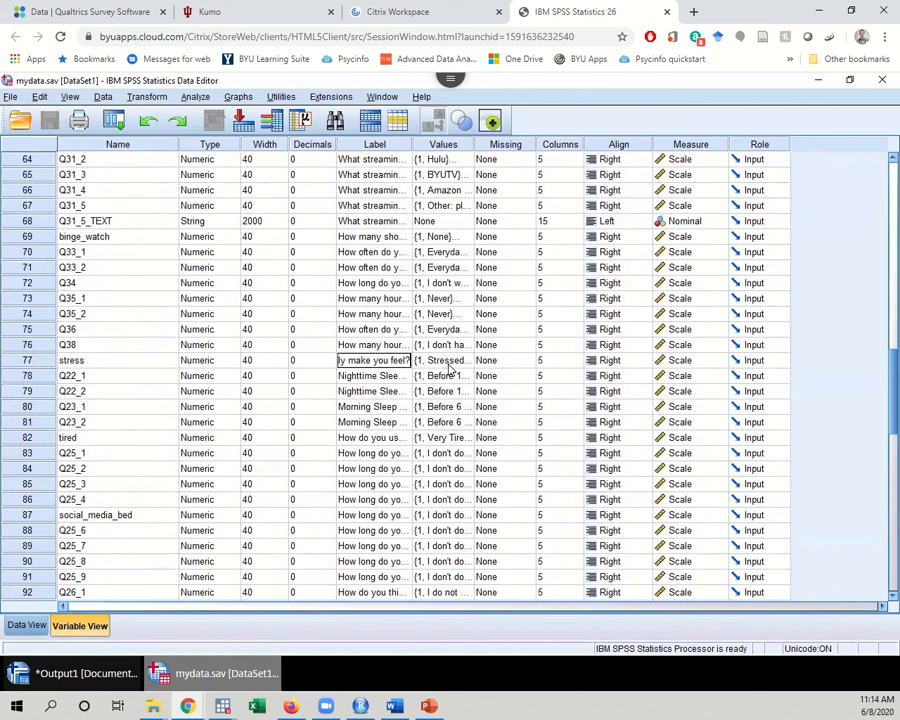
pyautogui.click(452, 364)
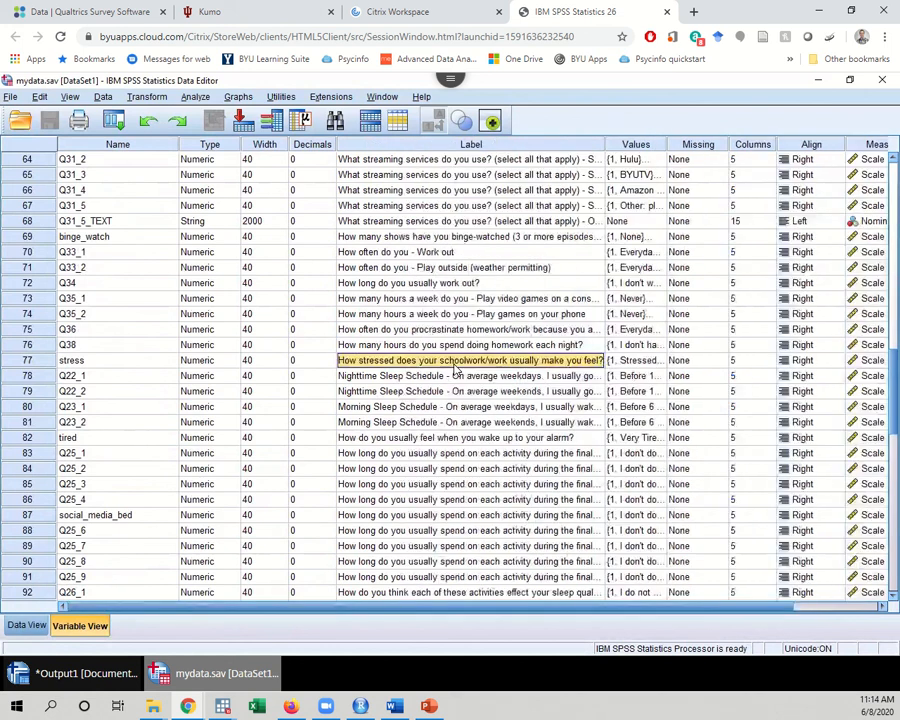
# Review the value labels assigned to the stress variable's answers and close them without editing
pyautogui.click(645, 360)
pyautogui.click(655, 361)
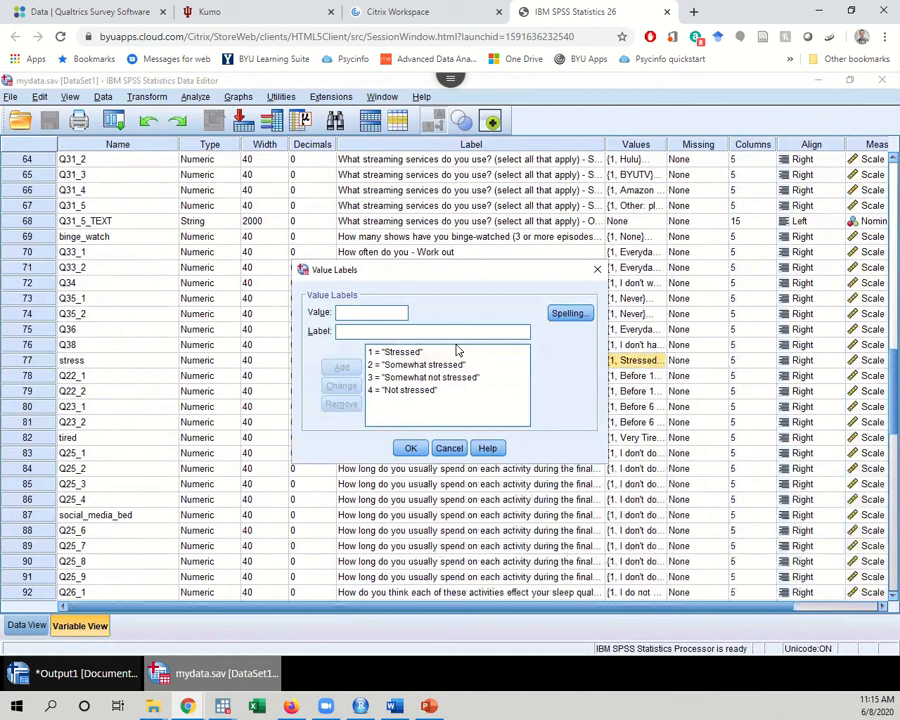
pyautogui.click(411, 449)
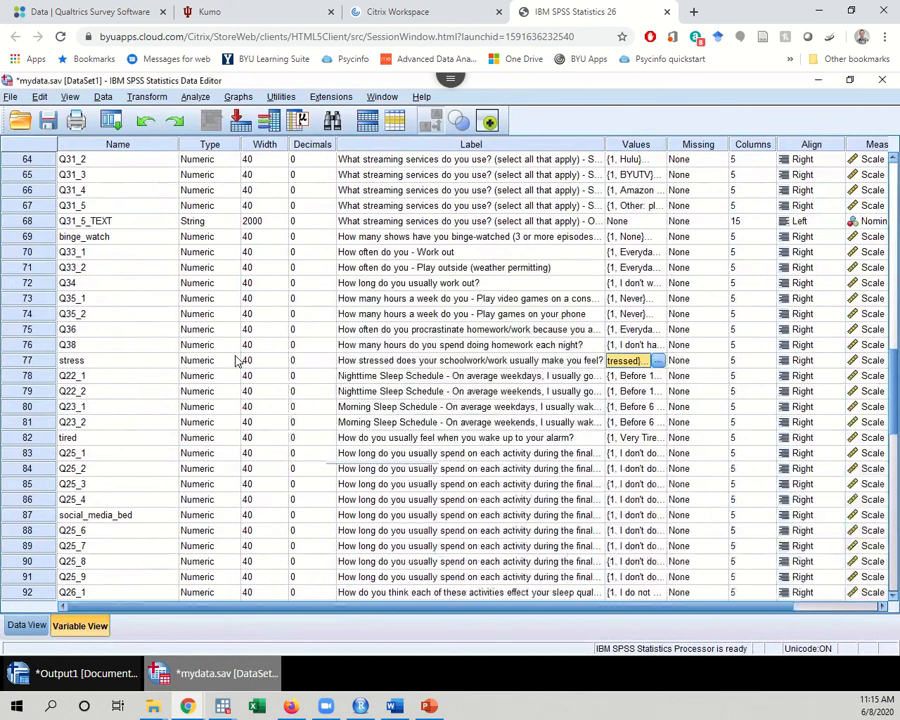
pyautogui.click(154, 363)
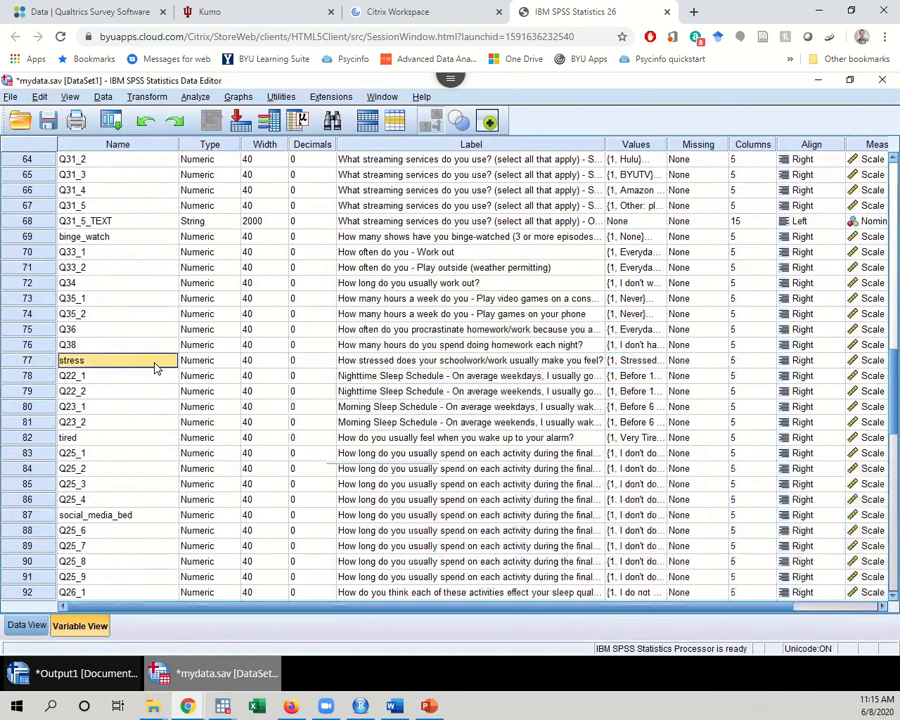
# Inspect the value labels of social_media_bed, selecting the entries for values 1 and 6, without changing them
pyautogui.click(145, 516)
pyautogui.doubleClick(657, 521)
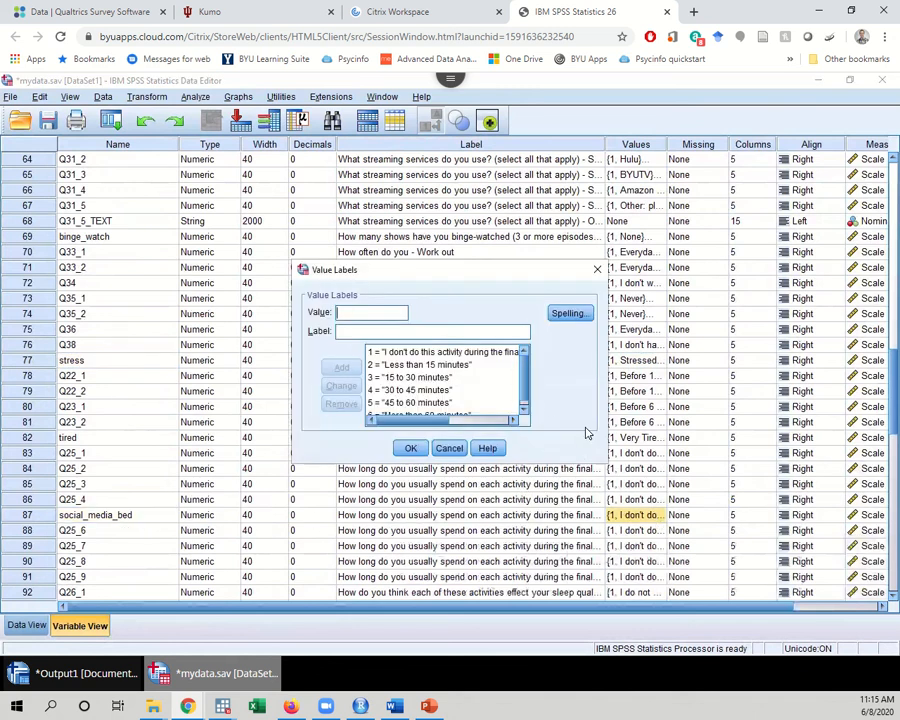
pyautogui.click(459, 354)
pyautogui.scroll(-1, 520, 373)
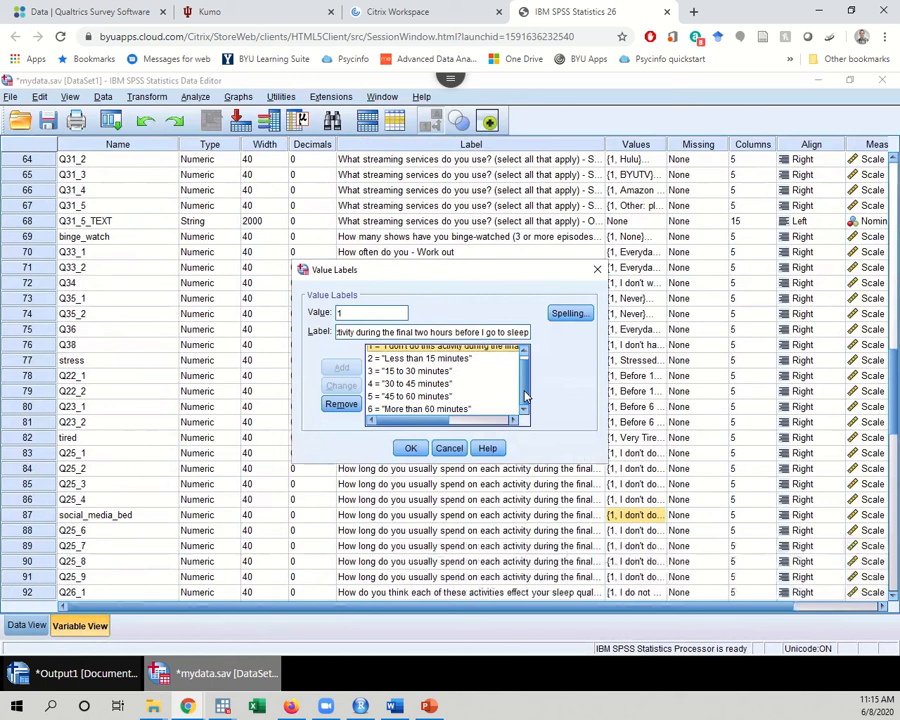
pyautogui.click(458, 408)
pyautogui.click(446, 448)
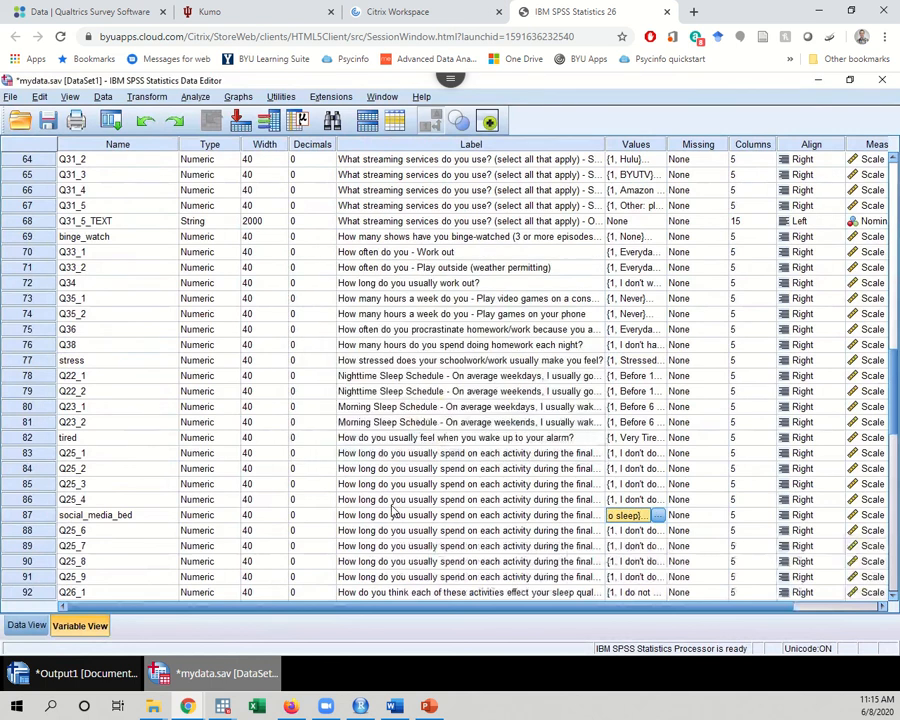
pyautogui.click(143, 518)
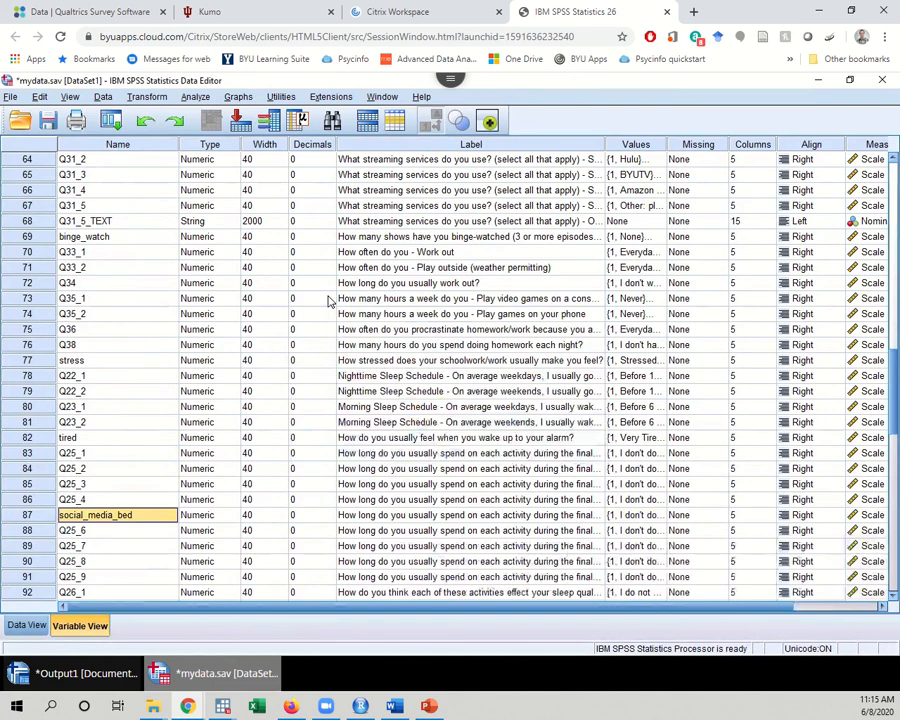
# Switch to the Assignment #6 instructions in Word, highlight the word "range" in the Descriptive Statistics paragraph, and return to SPSS
pyautogui.click(397, 707)
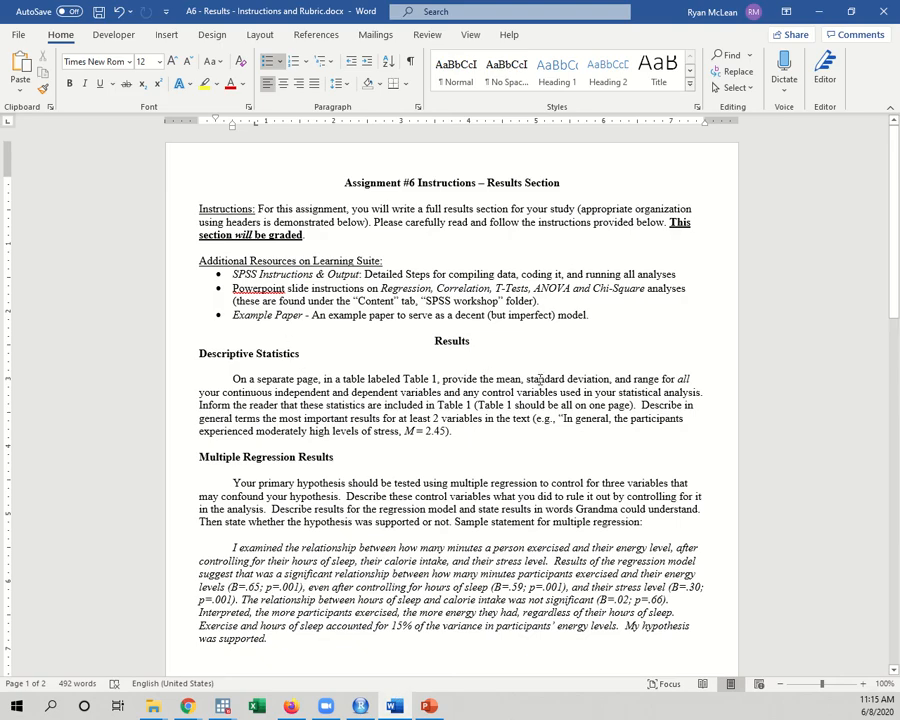
pyautogui.doubleClick(646, 379)
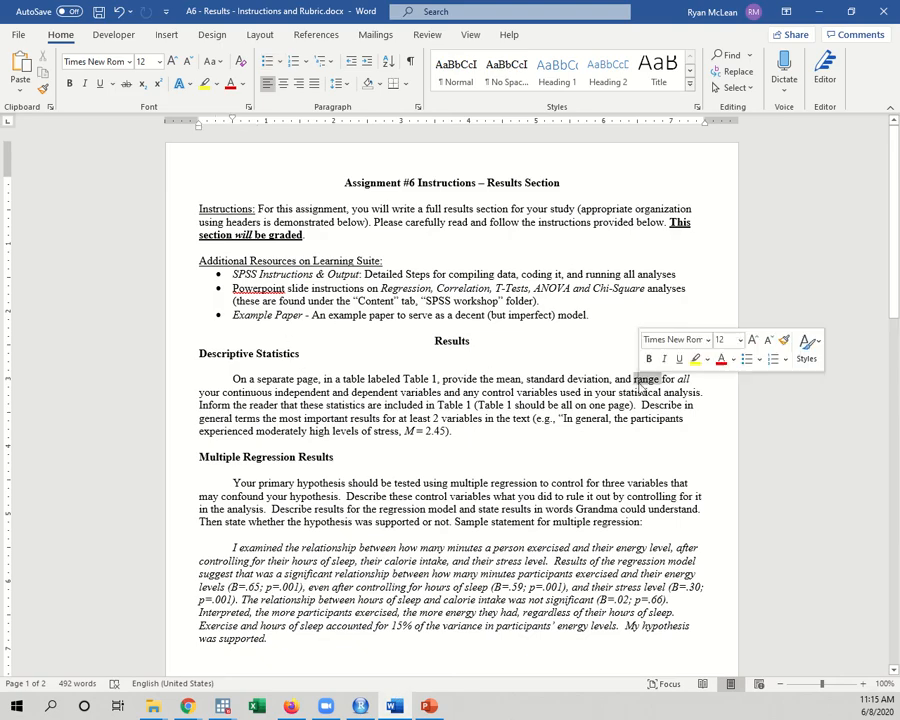
pyautogui.click(818, 12)
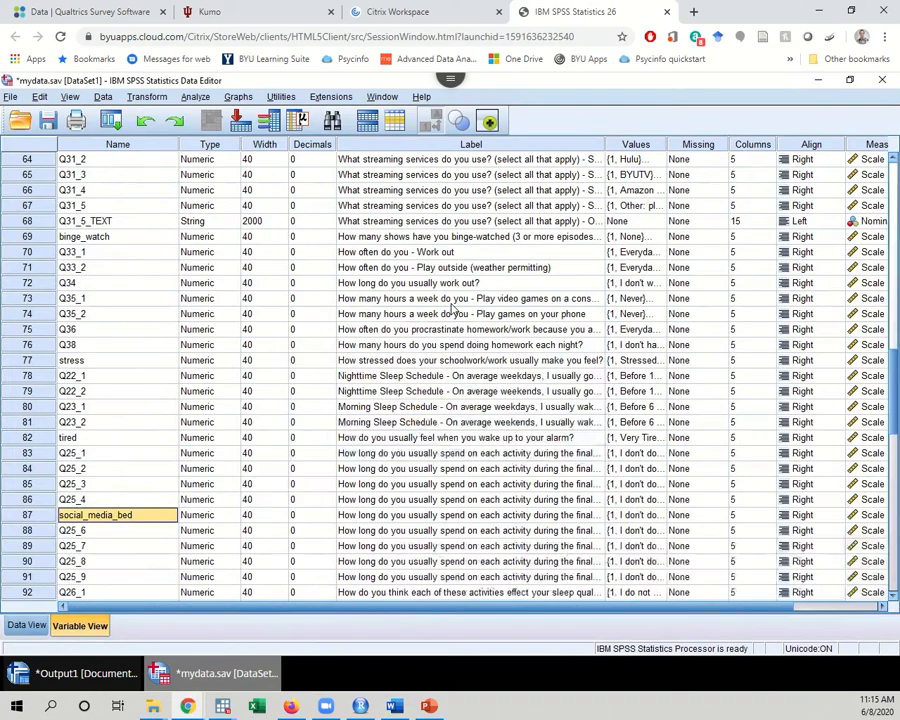
# Recheck the lowest and highest coded answers, 1 and 6, in the social_media_bed value labels
pyautogui.click(648, 515)
pyautogui.click(655, 515)
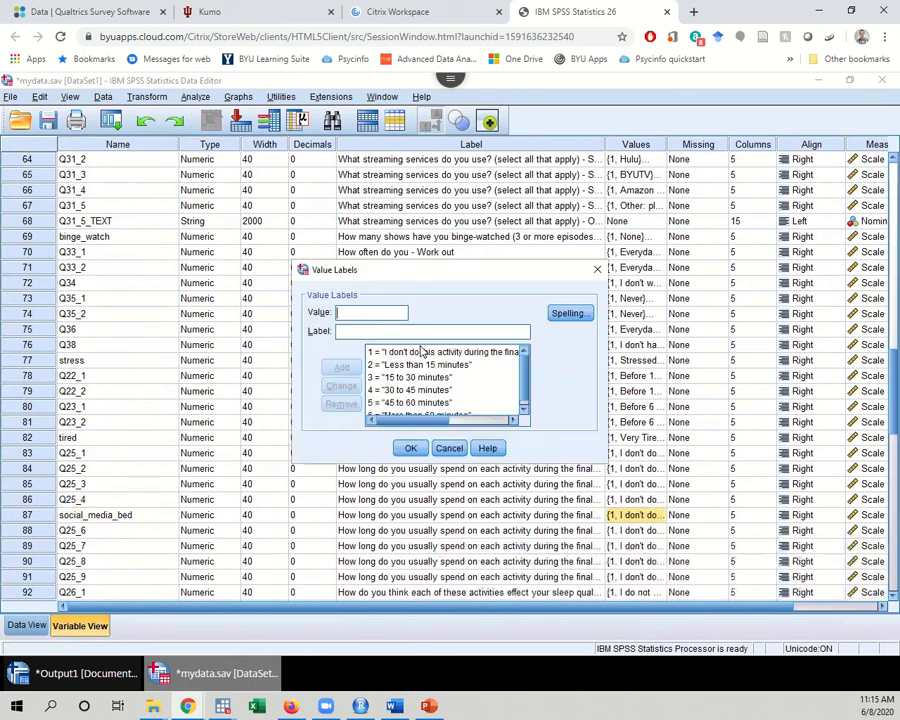
pyautogui.click(423, 352)
pyautogui.scroll(-1, 437, 410)
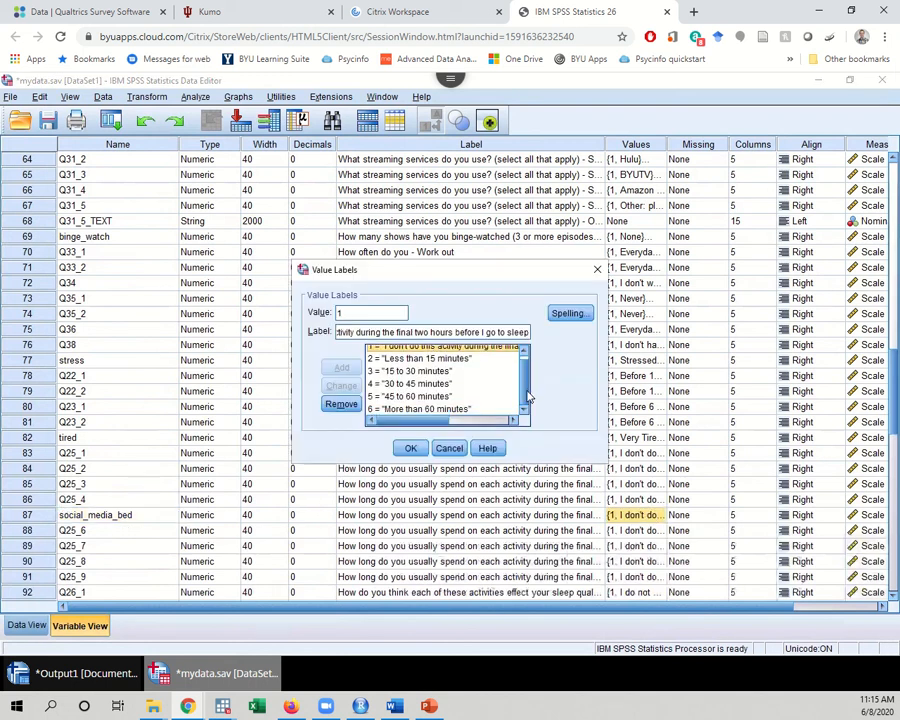
pyautogui.click(440, 410)
pyautogui.scroll(1, 480, 395)
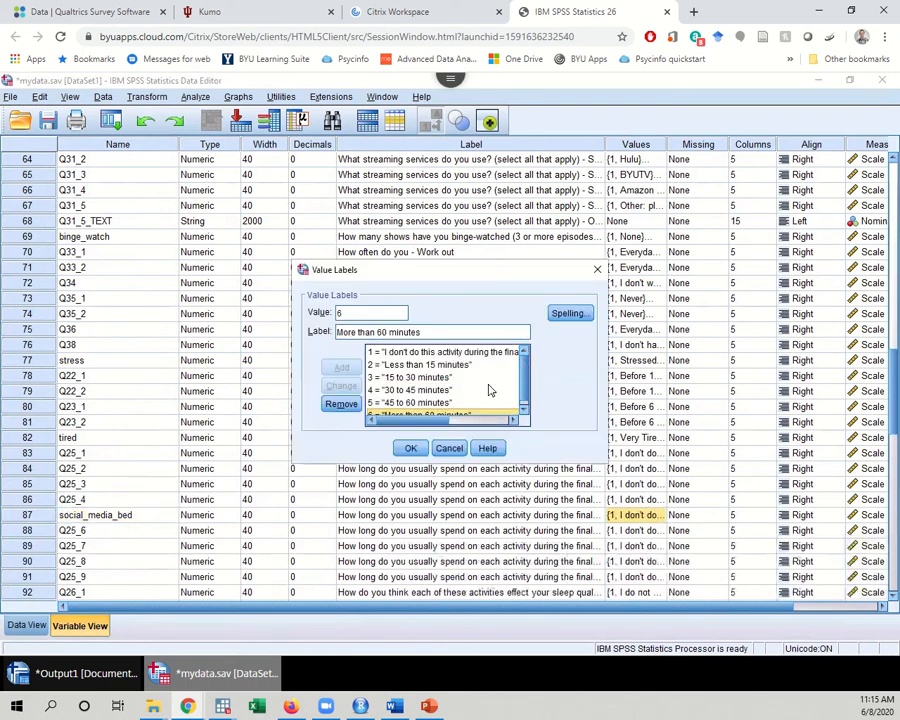
pyautogui.click(421, 449)
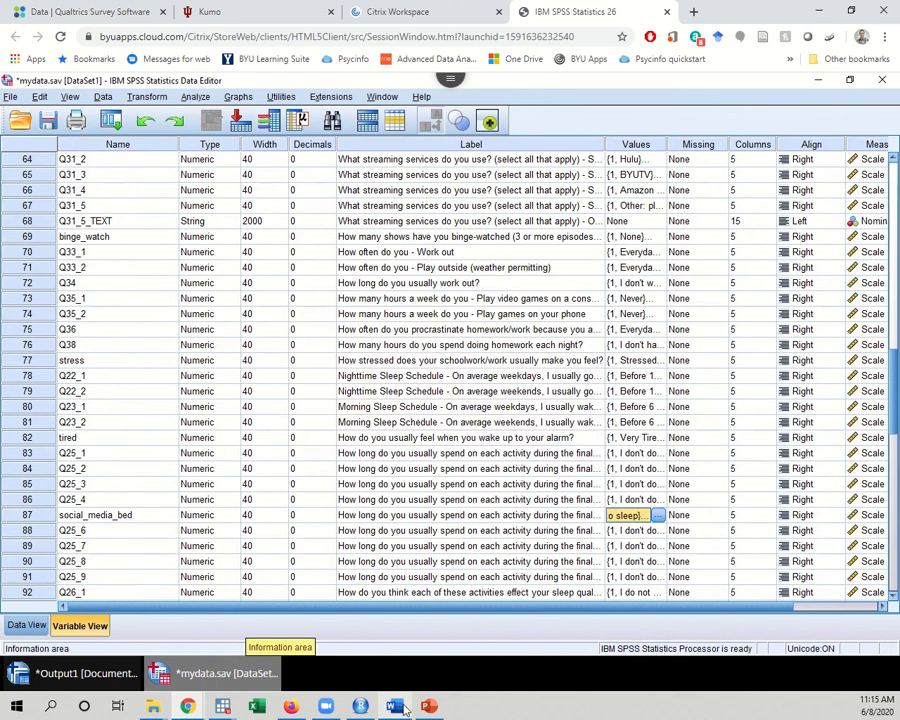
pyautogui.moveTo(414, 4)
pyautogui.click(354, 36)
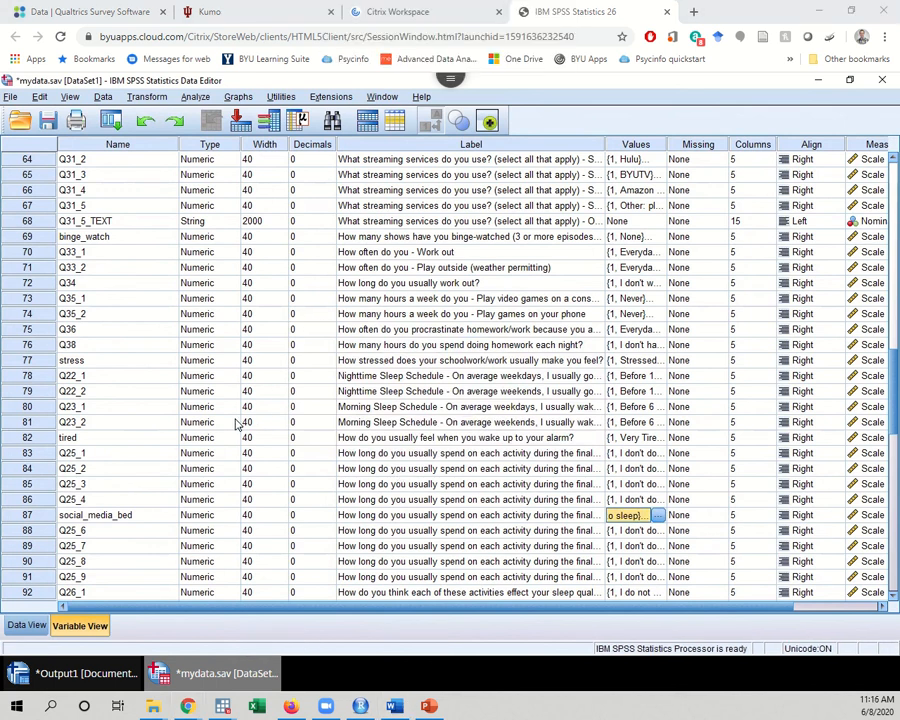
# Show the response data and widen the Q4 column so its complete answer labels can be read
pyautogui.click(25, 628)
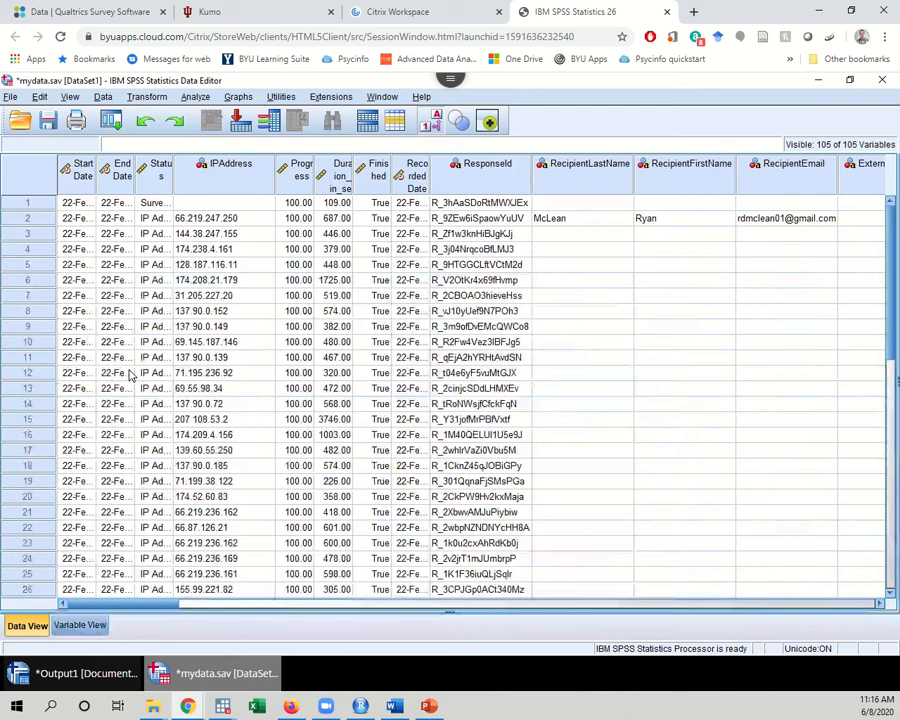
pyautogui.moveTo(141, 605); pyautogui.dragTo(310, 608)
pyautogui.click(156, 202)
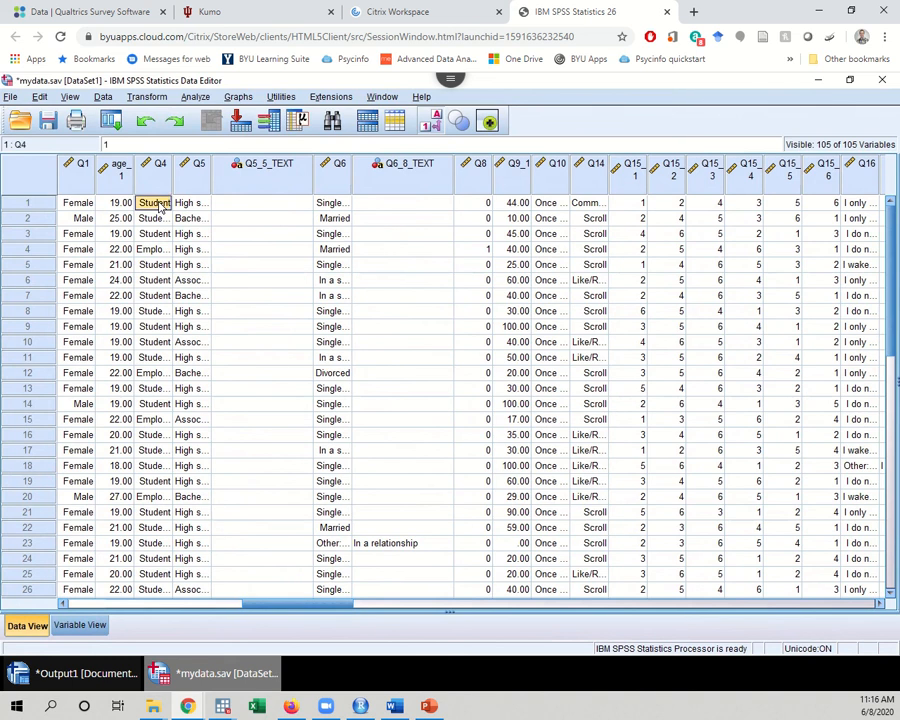
pyautogui.moveTo(171, 170); pyautogui.dragTo(247, 184)
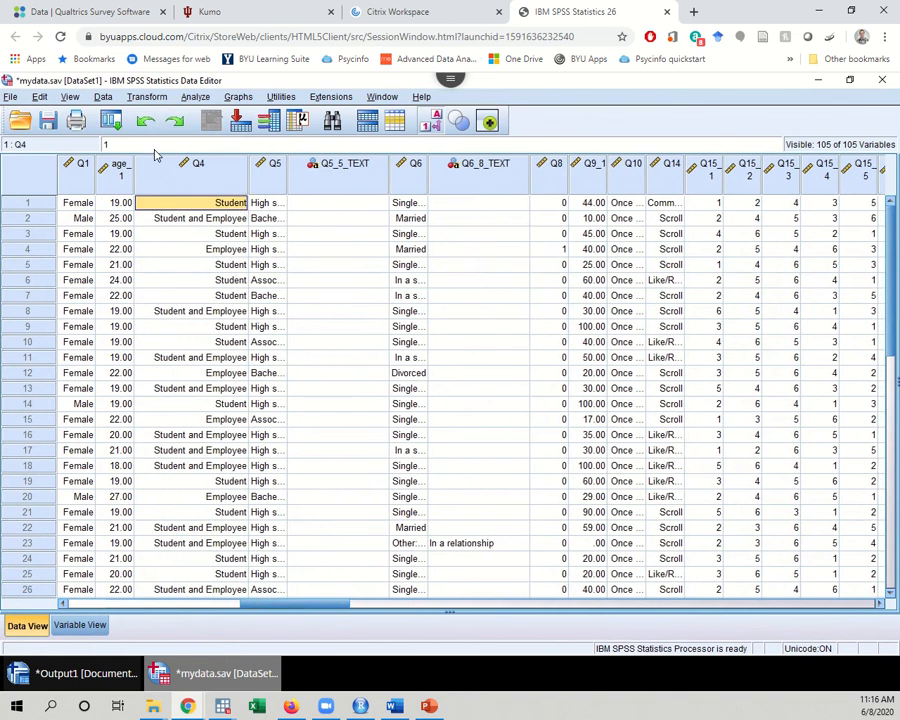
# Check the numeric codes stored behind the Q4 answers in rows 1, 2 and 4
pyautogui.click(138, 142)
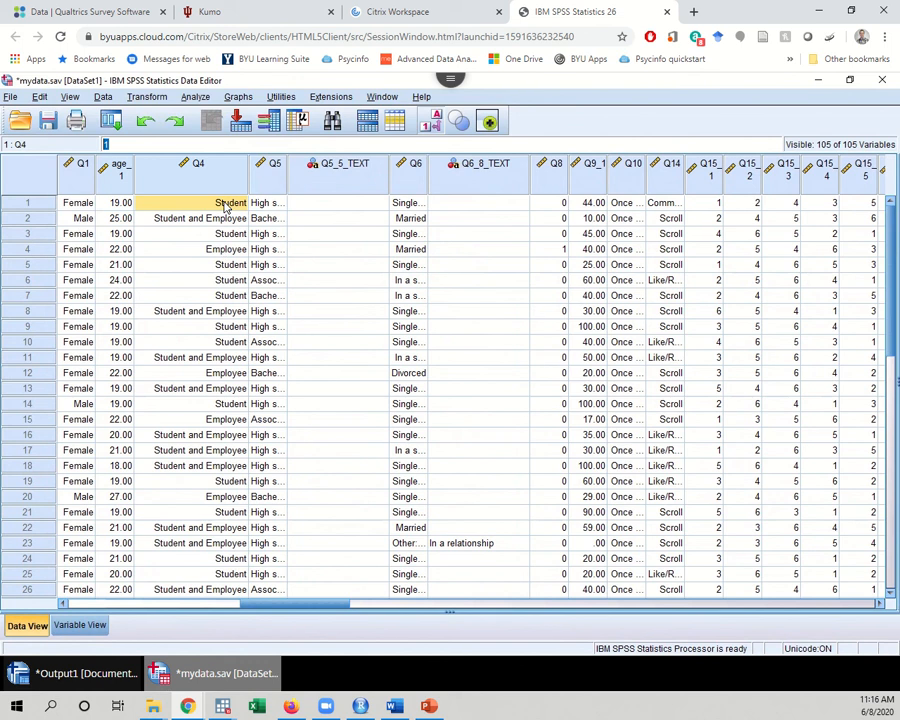
pyautogui.press('Return')
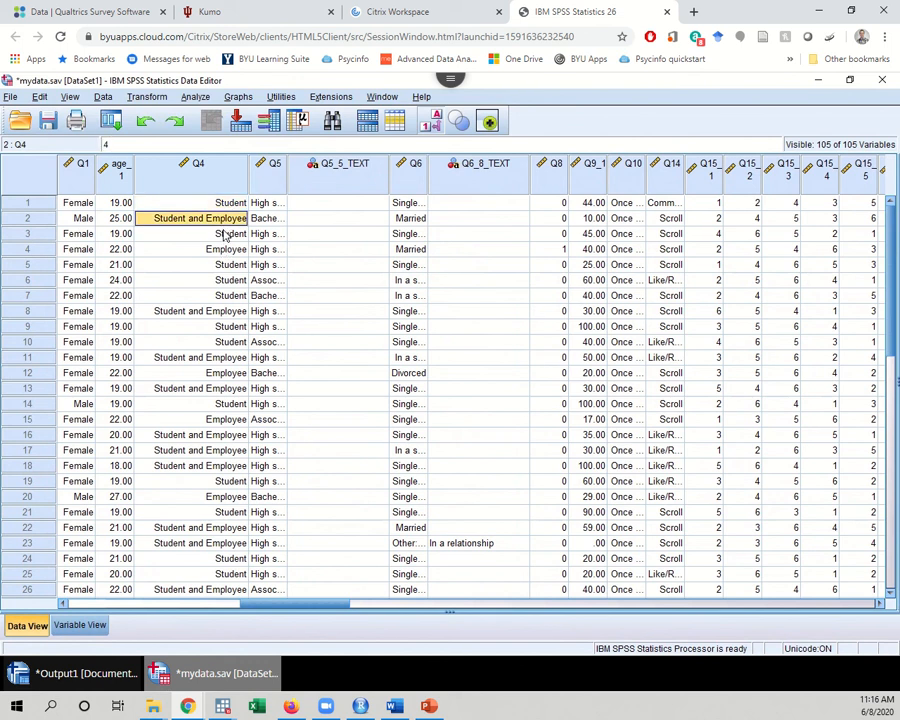
pyautogui.click(225, 249)
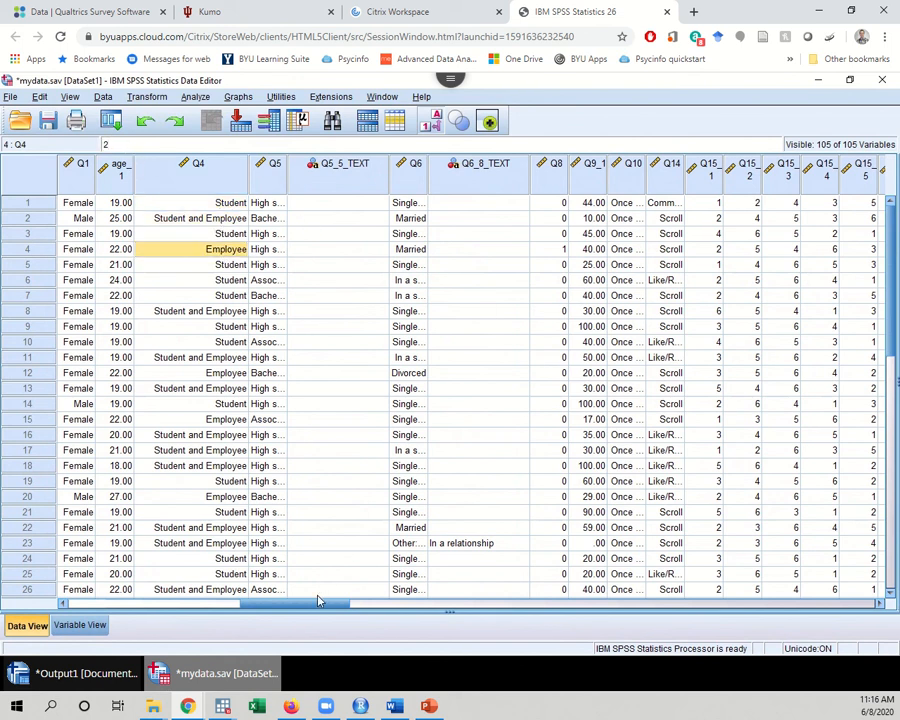
# Widen the binge_watch column in the response data and check the codes behind its first two answers
pyautogui.moveTo(314, 609); pyautogui.dragTo(580, 606)
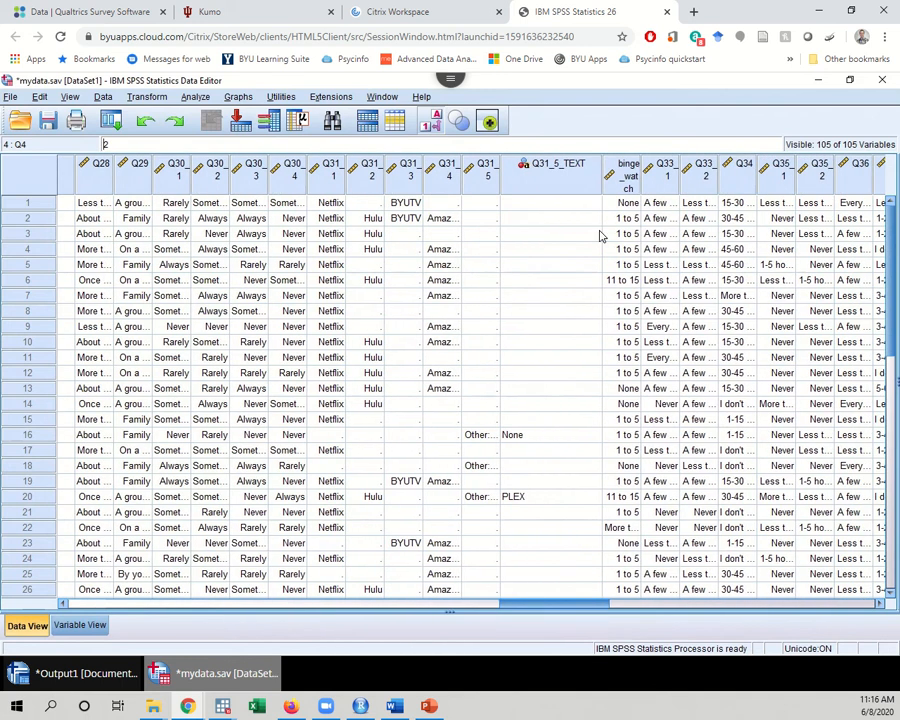
pyautogui.click(638, 180)
pyautogui.moveTo(648, 174); pyautogui.dragTo(690, 174)
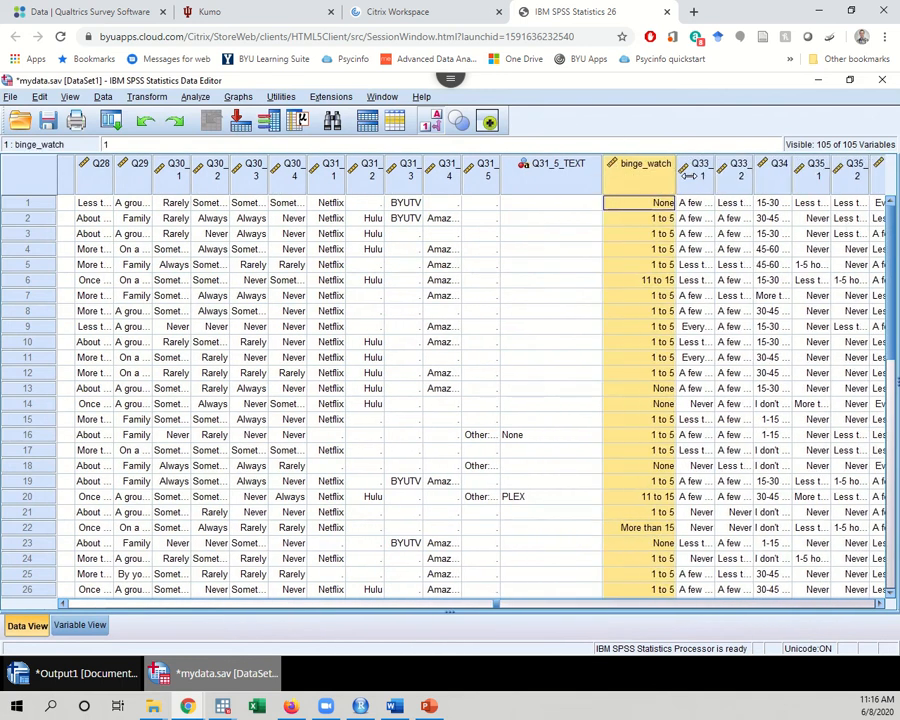
pyautogui.click(672, 204)
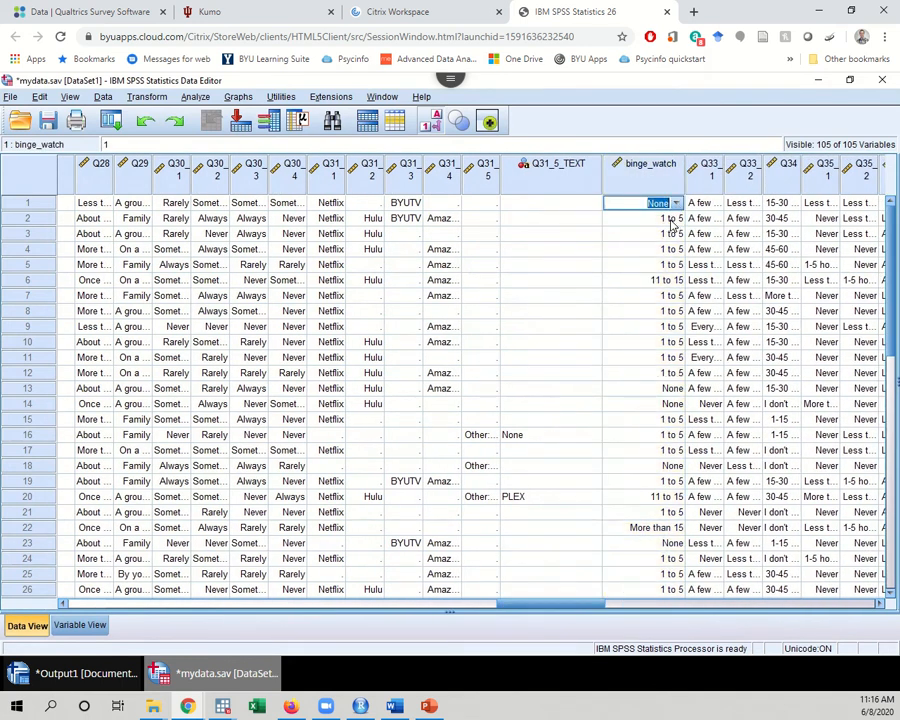
pyautogui.click(671, 218)
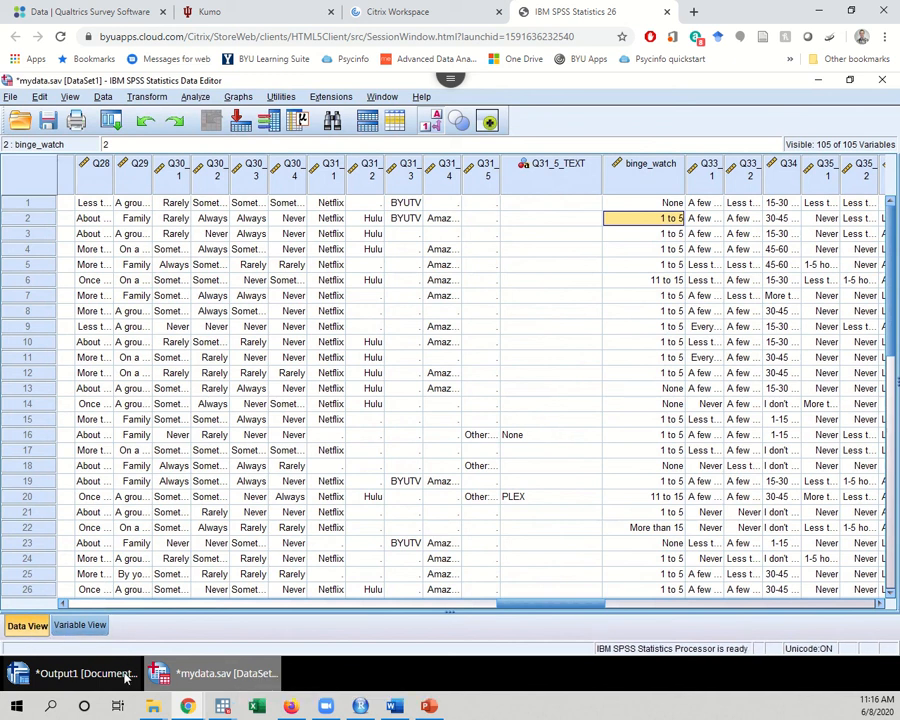
# Look at the log in the Output1 viewer window and return to the mydata.sav data set
pyautogui.click(91, 676)
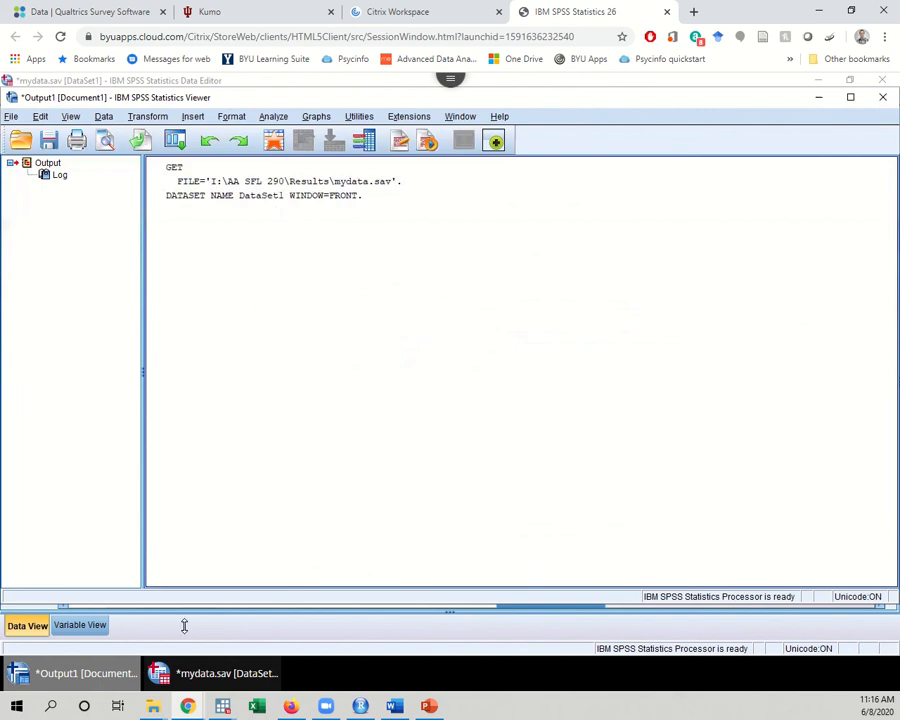
pyautogui.click(203, 676)
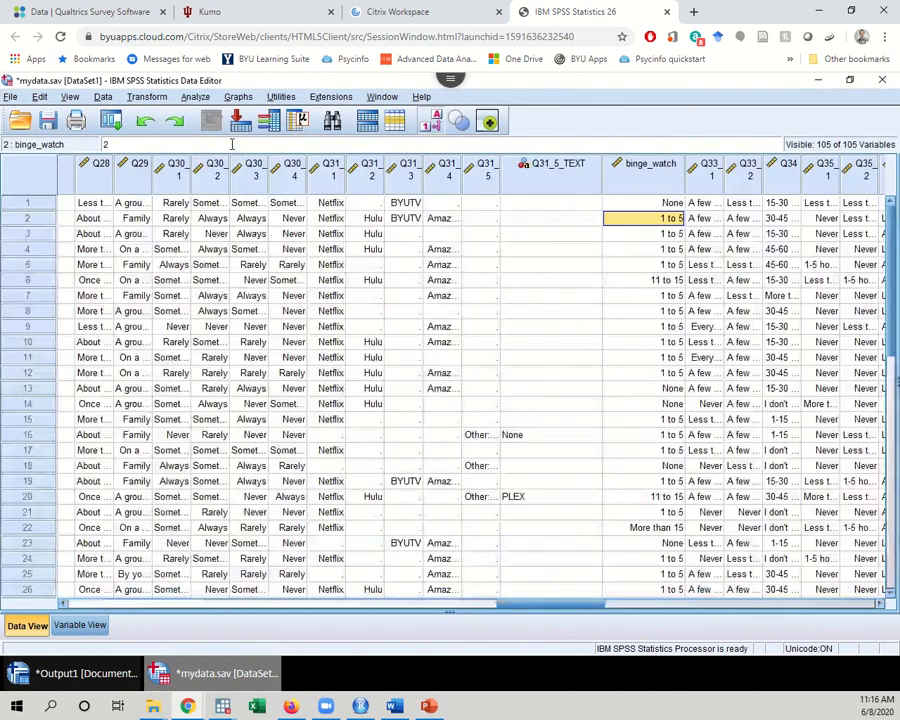
# Reread the Descriptive Statistics requirements in the Word instructions, highlighting "mean" and "standard deviation"
pyautogui.click(196, 97)
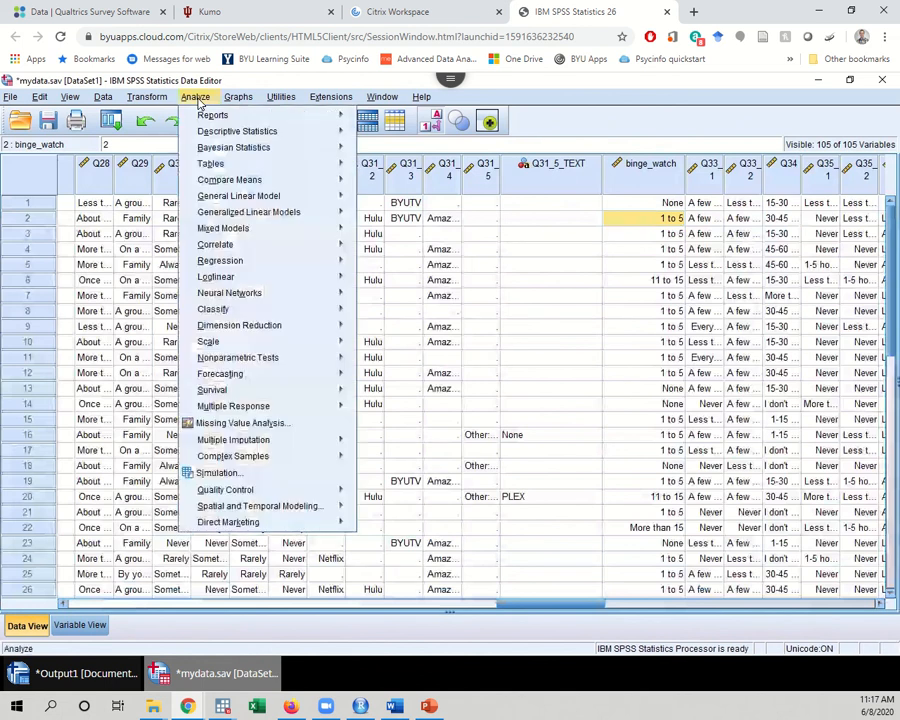
pyautogui.moveTo(210, 137)
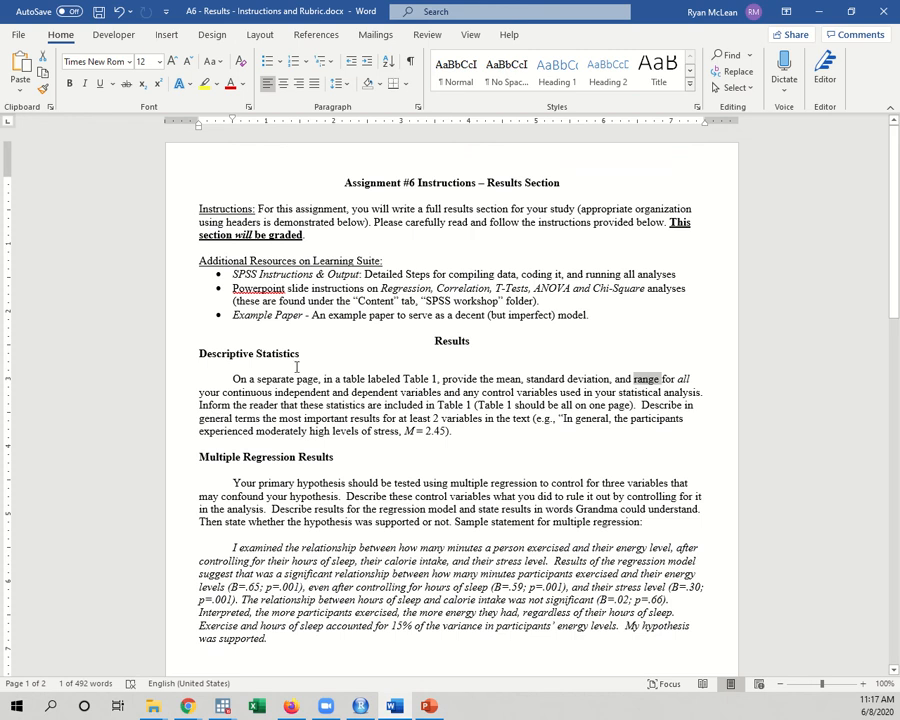
pyautogui.click(291, 379)
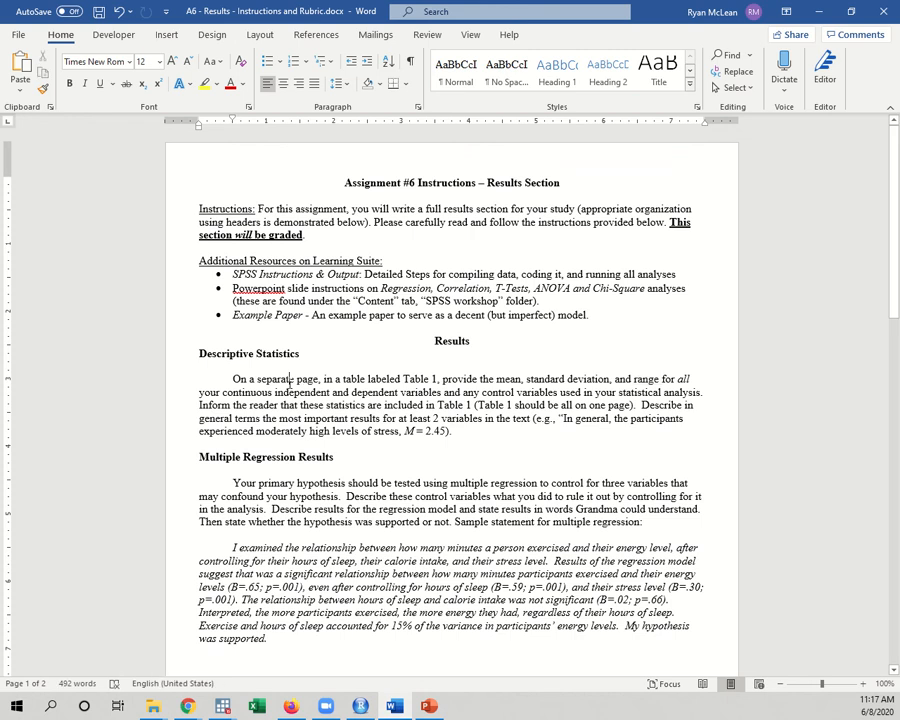
pyautogui.doubleClick(504, 382)
pyautogui.click(533, 379)
pyautogui.moveTo(538, 379); pyautogui.dragTo(608, 380)
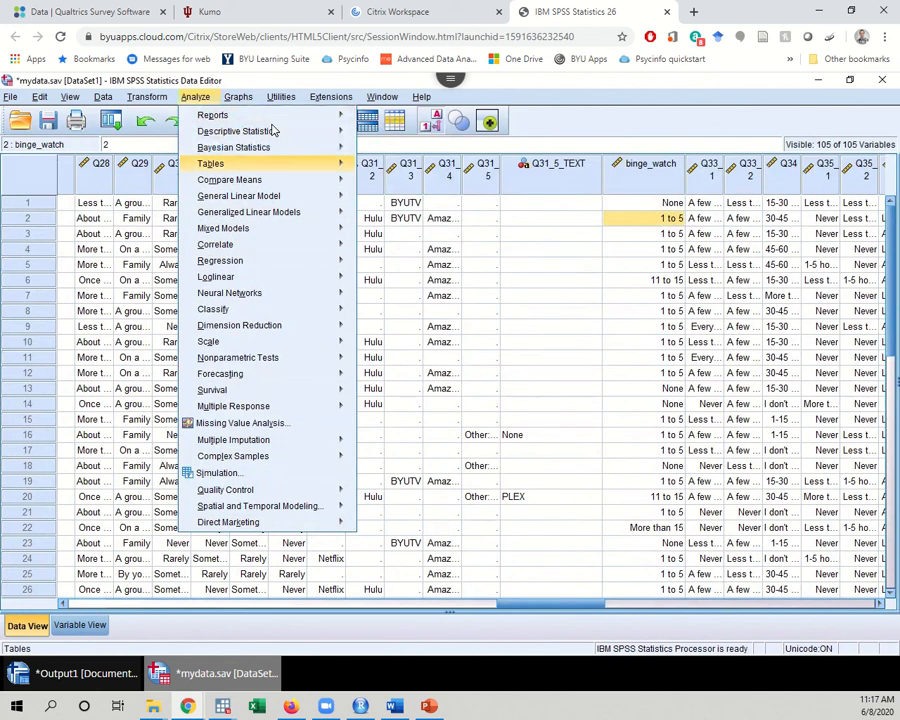
# Open the Descriptives analysis and switch its variable list to variable names and back to variable labels
pyautogui.moveTo(324, 134)
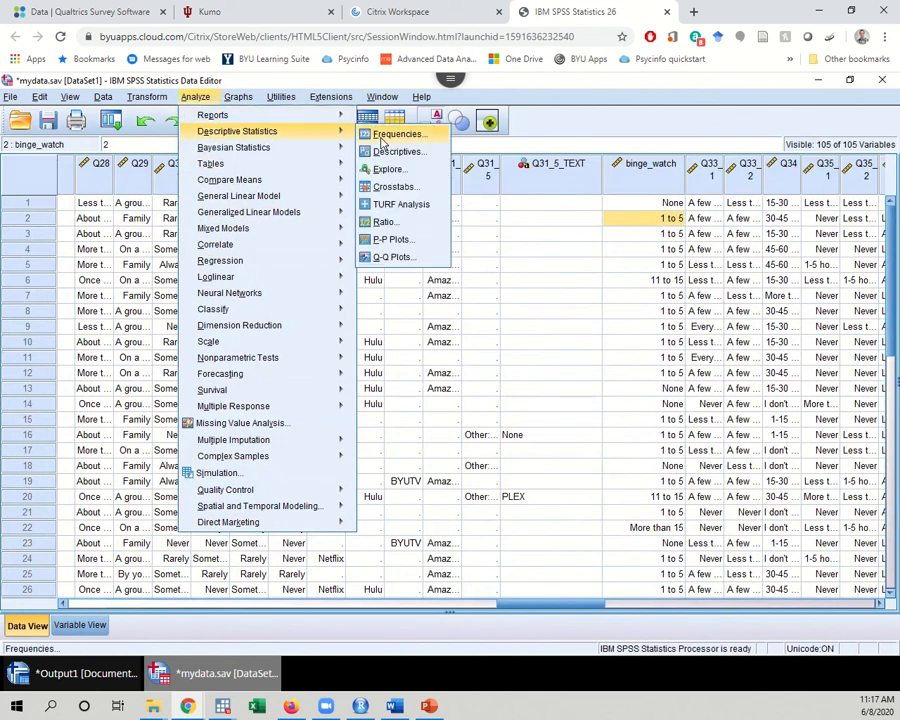
pyautogui.click(380, 151)
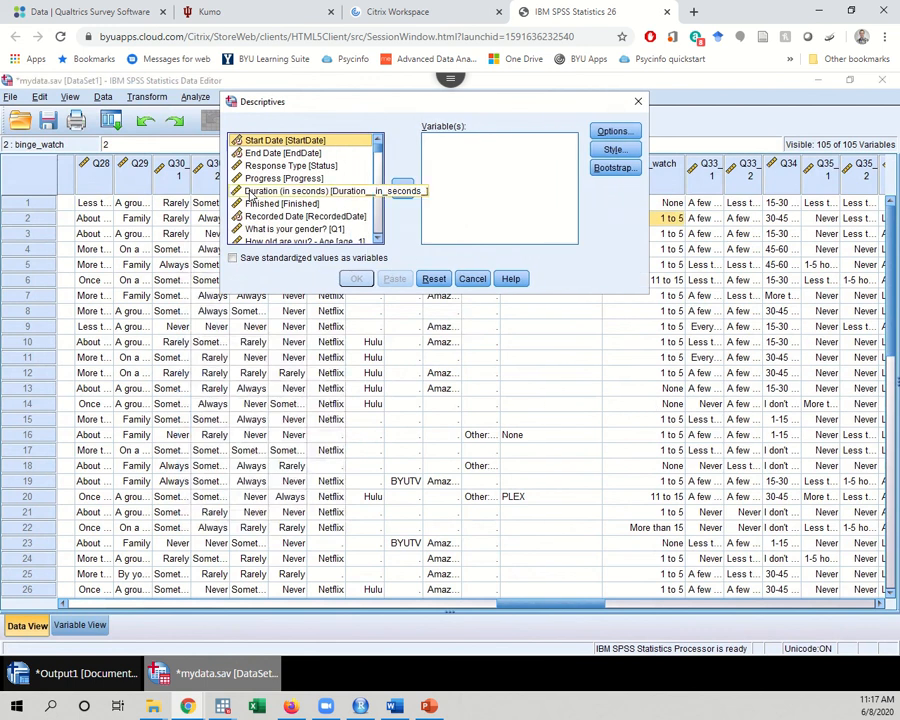
pyautogui.rightClick(251, 195)
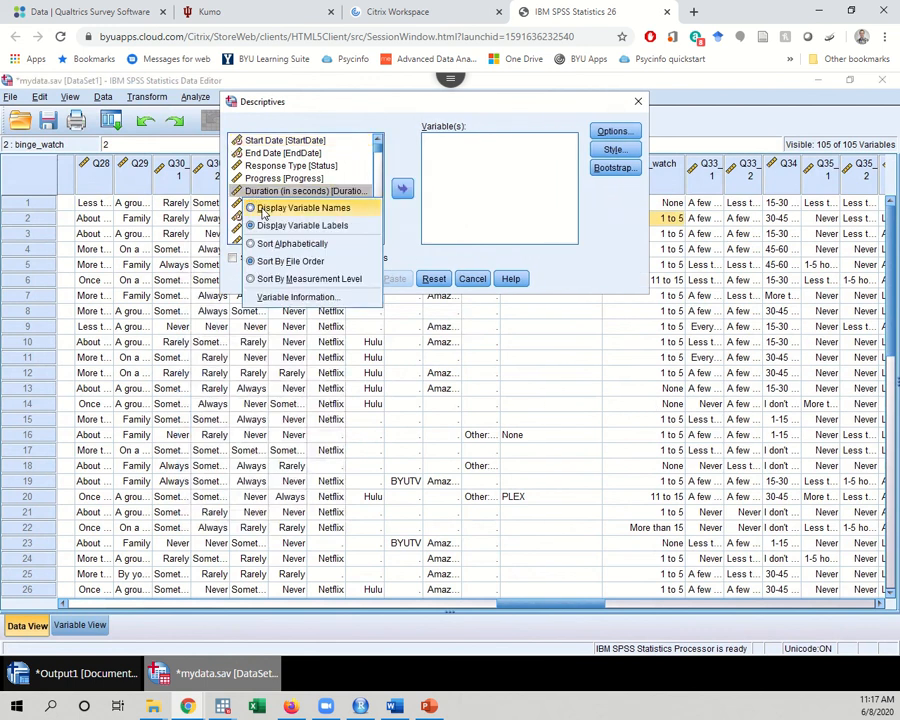
pyautogui.click(262, 208)
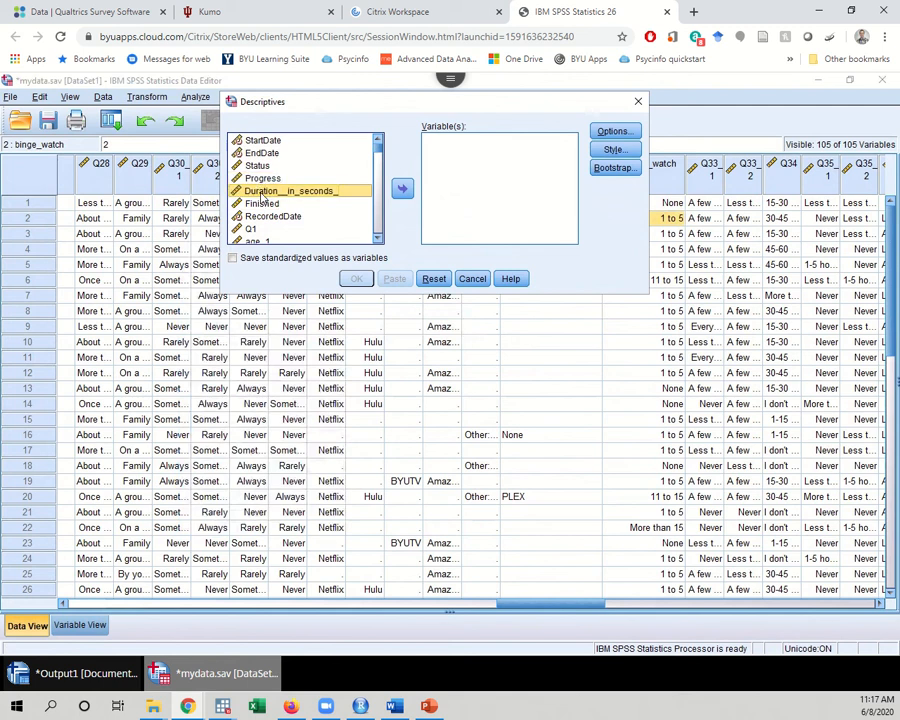
pyautogui.rightClick(248, 192)
pyautogui.click(258, 219)
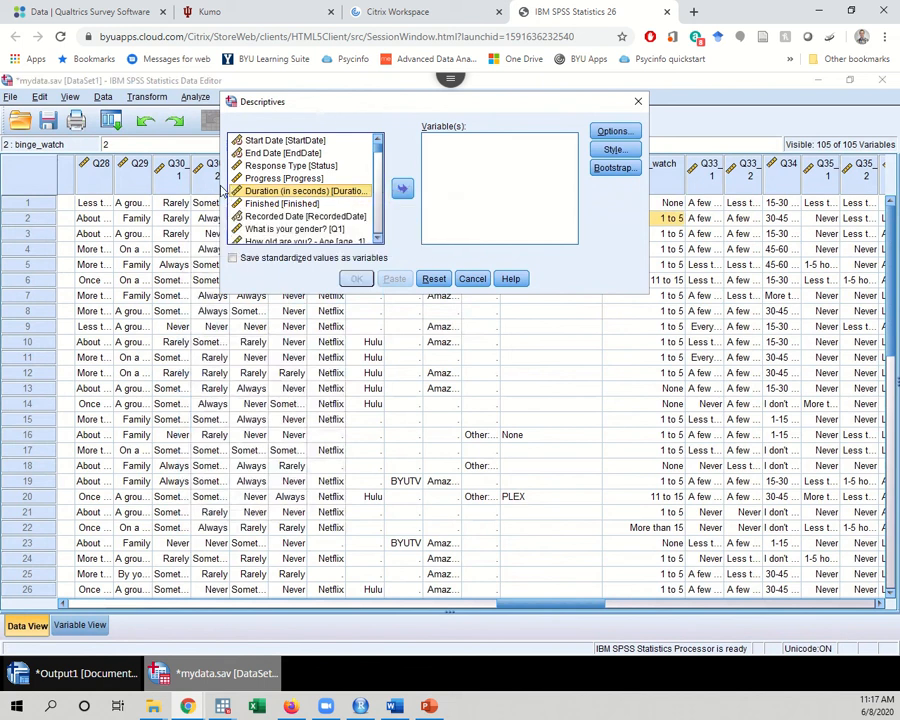
# Widen the Descriptives dialog and add the "How old are you? - Age" variable to the analysis
pyautogui.moveTo(217, 187); pyautogui.dragTo(168, 188)
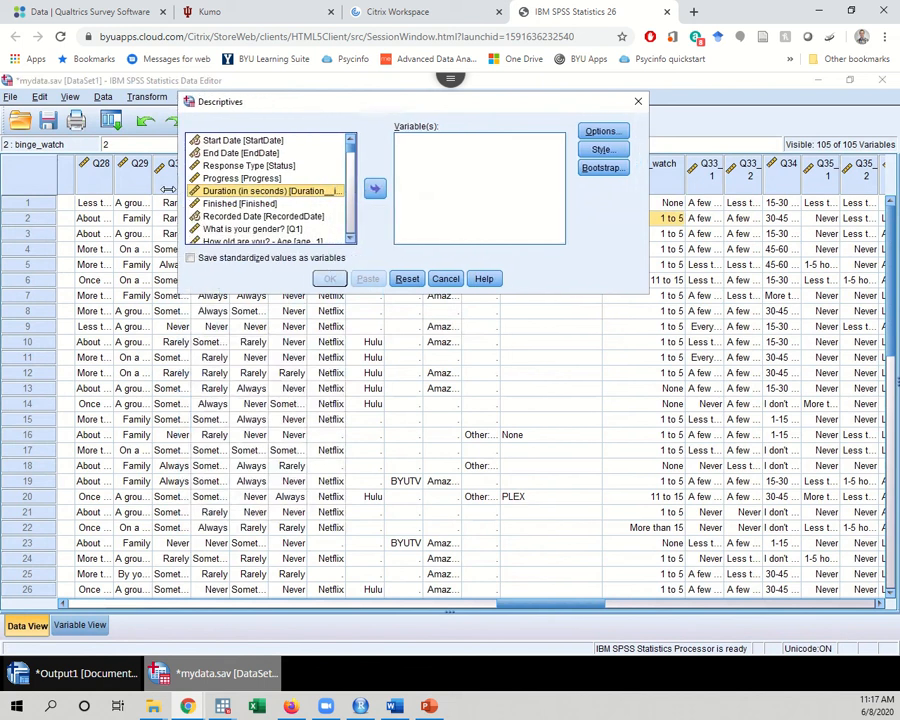
pyautogui.click(353, 241)
pyautogui.click(353, 241)
pyautogui.click(348, 191)
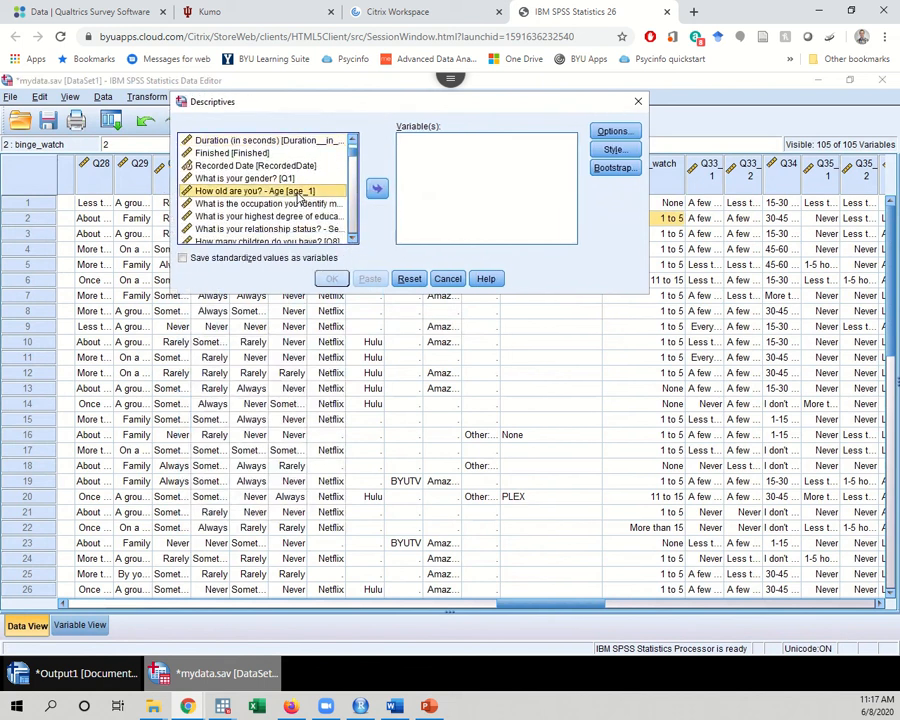
pyautogui.click(376, 189)
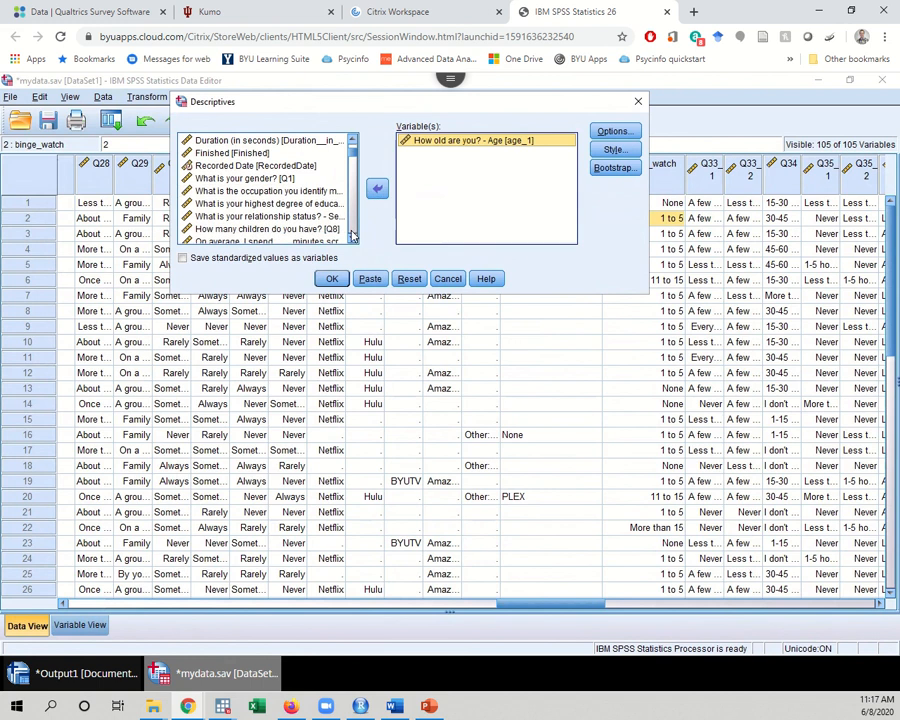
# List the variables by name and add binge_watch to the analysis
pyautogui.rightClick(197, 192)
pyautogui.click(282, 208)
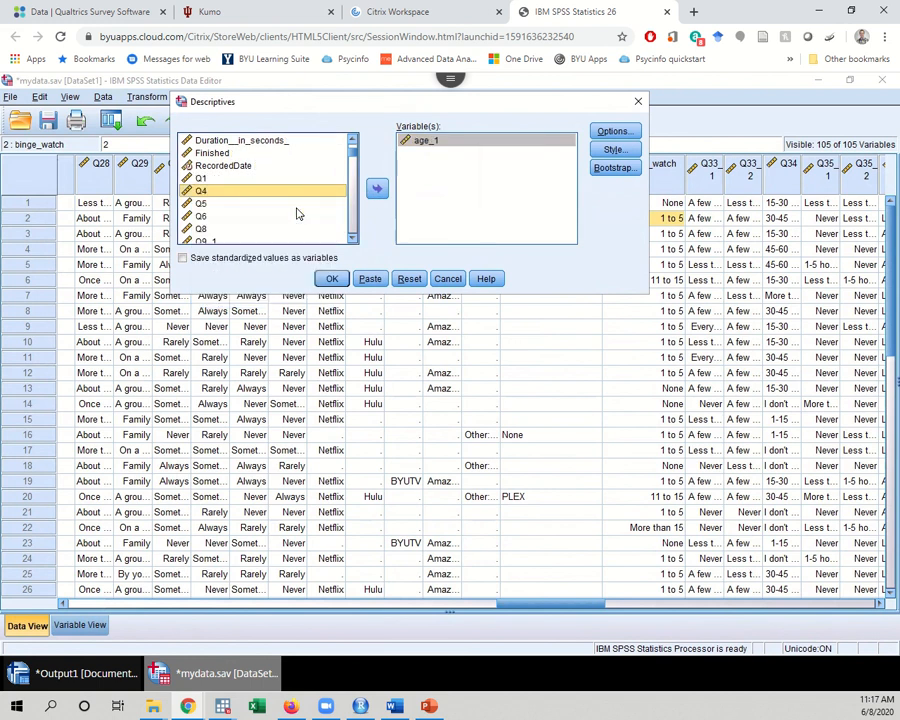
pyautogui.moveTo(351, 238); pyautogui.dragTo(356, 240)
pyautogui.click(240, 154)
pyautogui.click(376, 188)
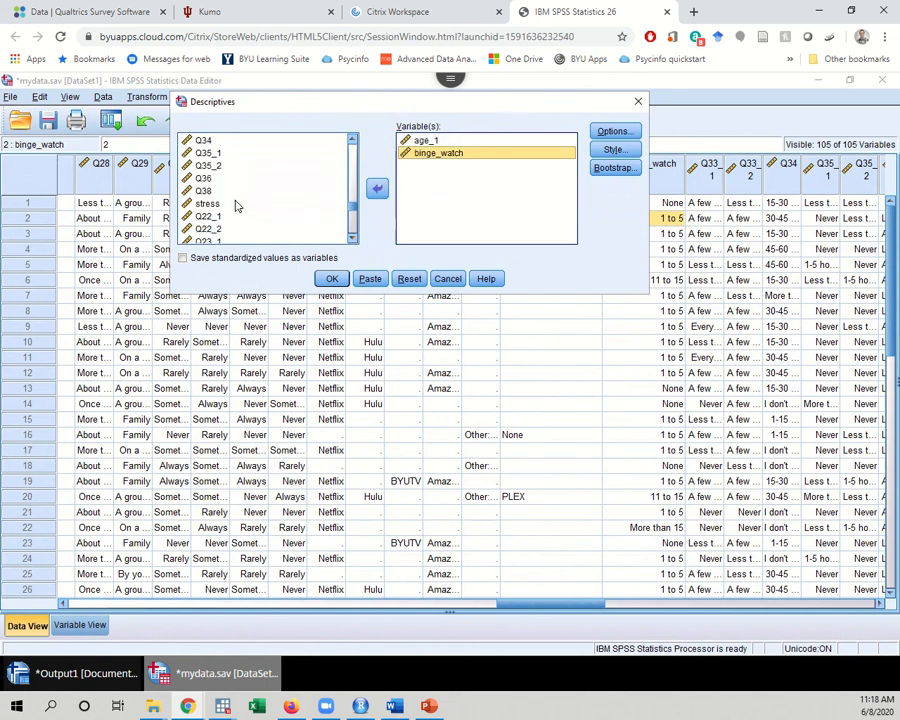
# Add stress, tired and social_media_bed to the variables analysed by Descriptives
pyautogui.click(223, 204)
pyautogui.click(376, 190)
pyautogui.scroll(-2, 313, 236)
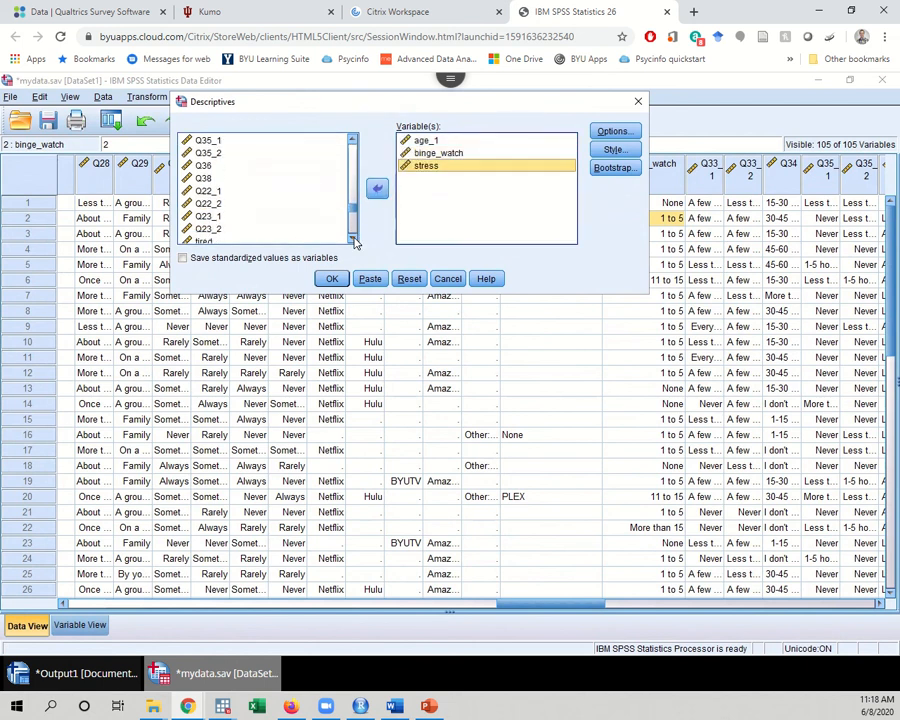
pyautogui.click(220, 205)
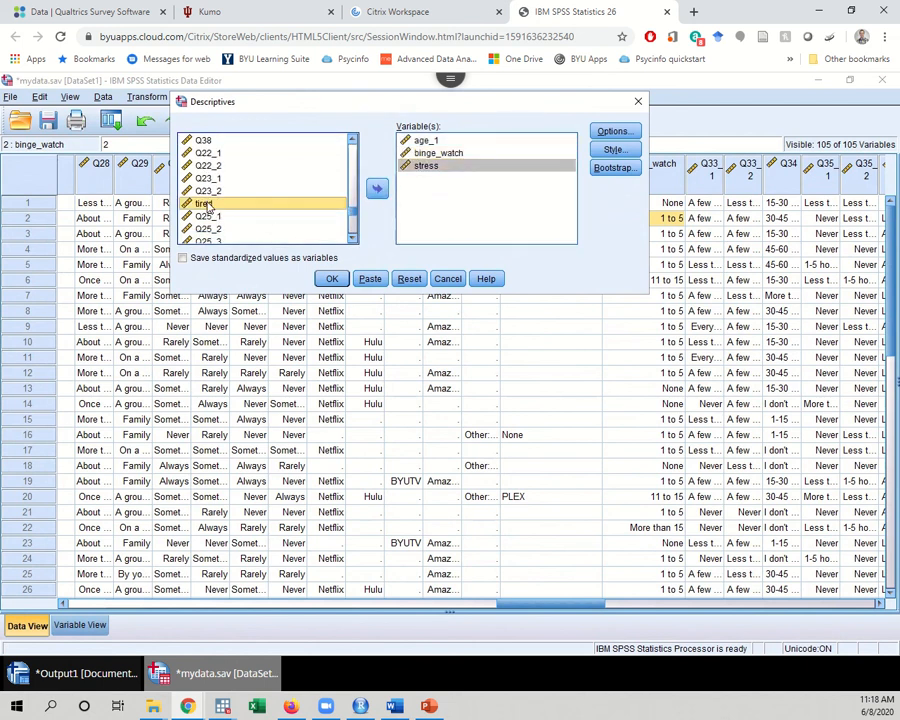
pyautogui.click(376, 188)
pyautogui.scroll(-2, 352, 241)
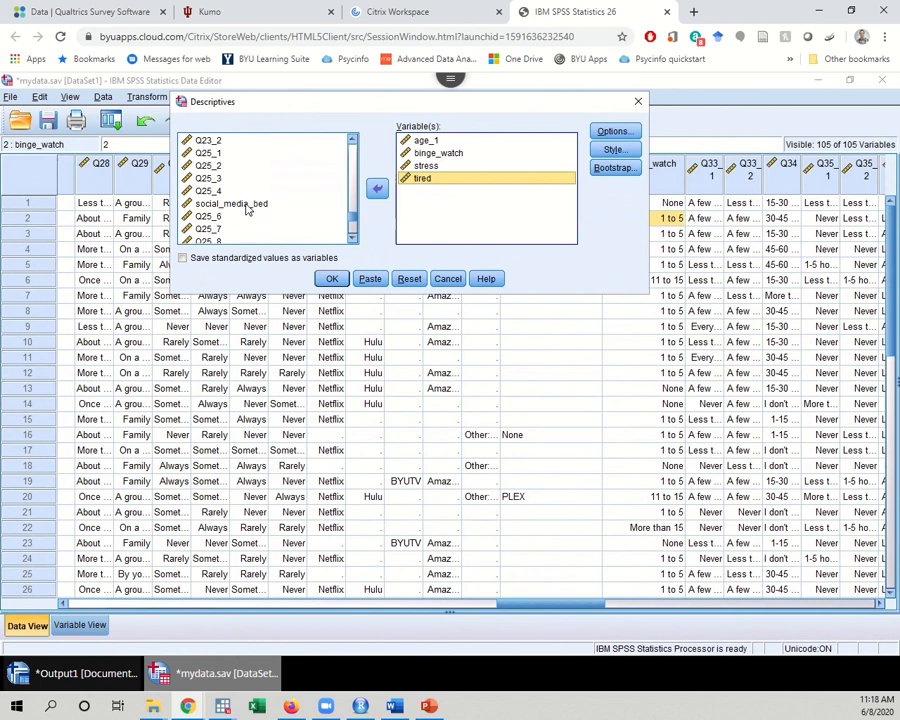
pyautogui.click(231, 203)
pyautogui.click(376, 189)
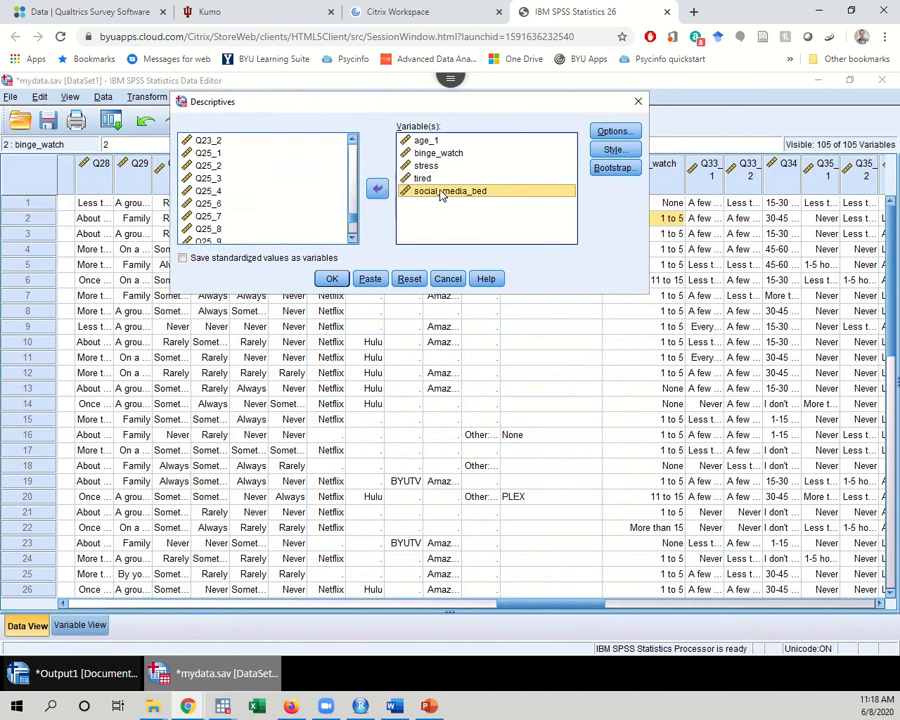
# Move tired and social_media_bed ahead of age_1 in the analysis list and run the Descriptives procedure
pyautogui.moveTo(436, 195); pyautogui.dragTo(428, 141)
pyautogui.moveTo(432, 191); pyautogui.dragTo(432, 140)
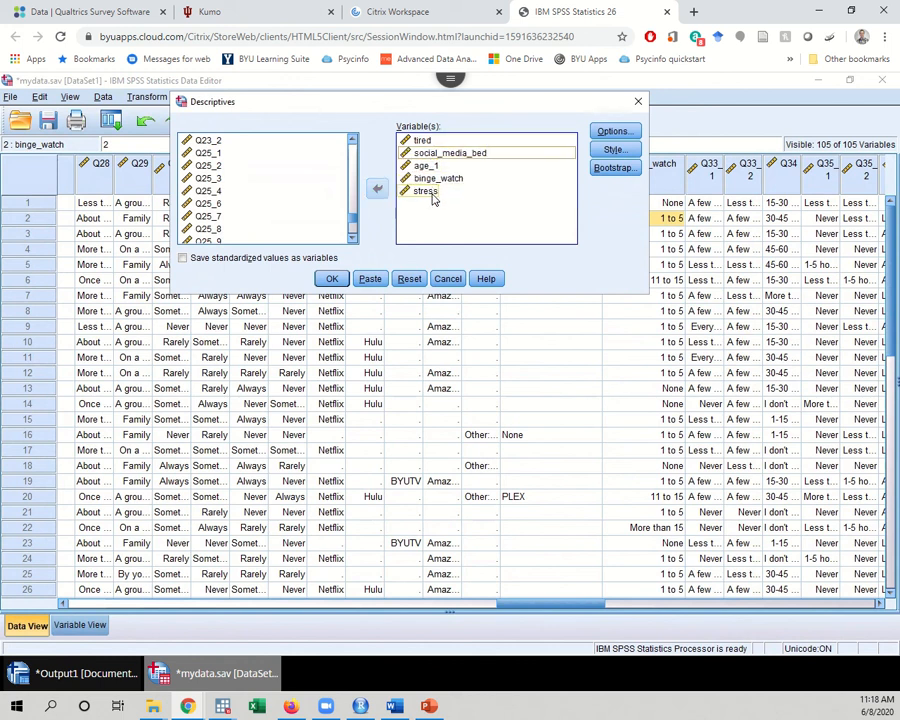
pyautogui.click(332, 279)
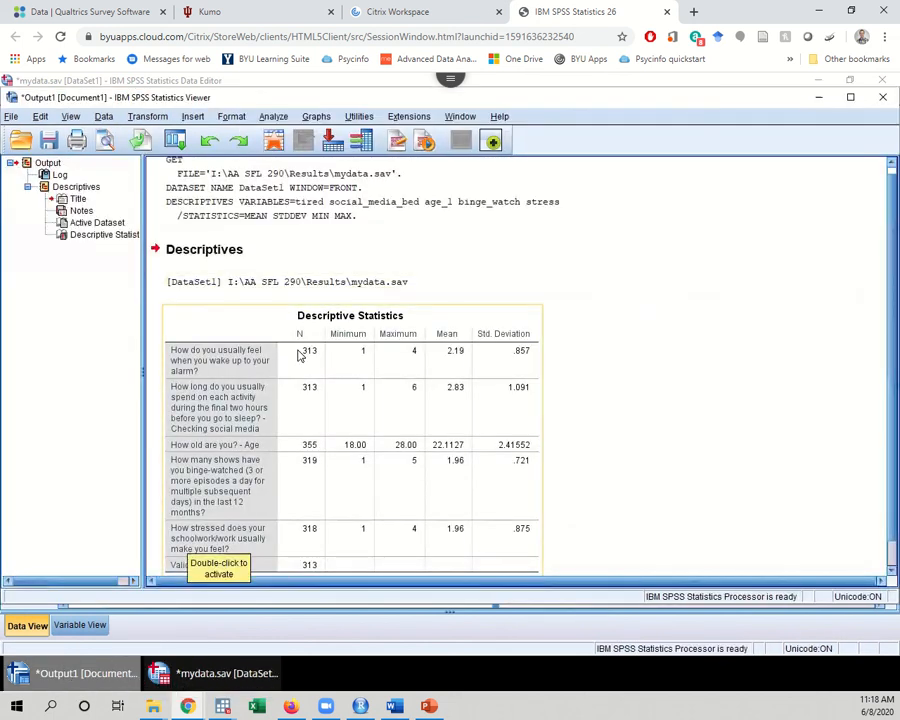
# Examine the minimum, maximum, mean and standard deviation of each variable in the Descriptive Statistics output table
pyautogui.moveTo(894, 196); pyautogui.dragTo(898, 237)
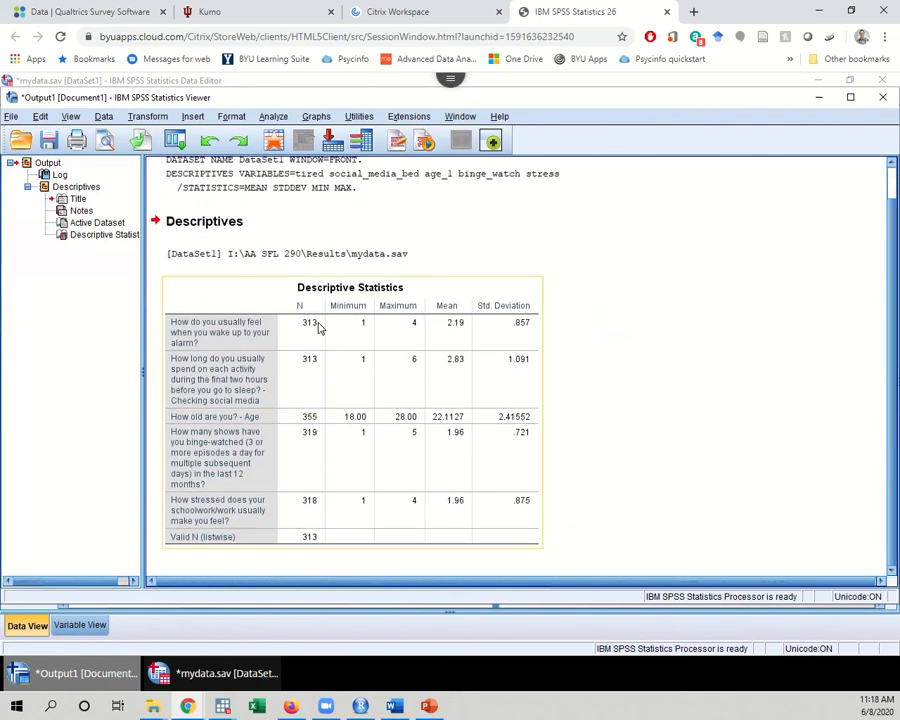
pyautogui.click(457, 320)
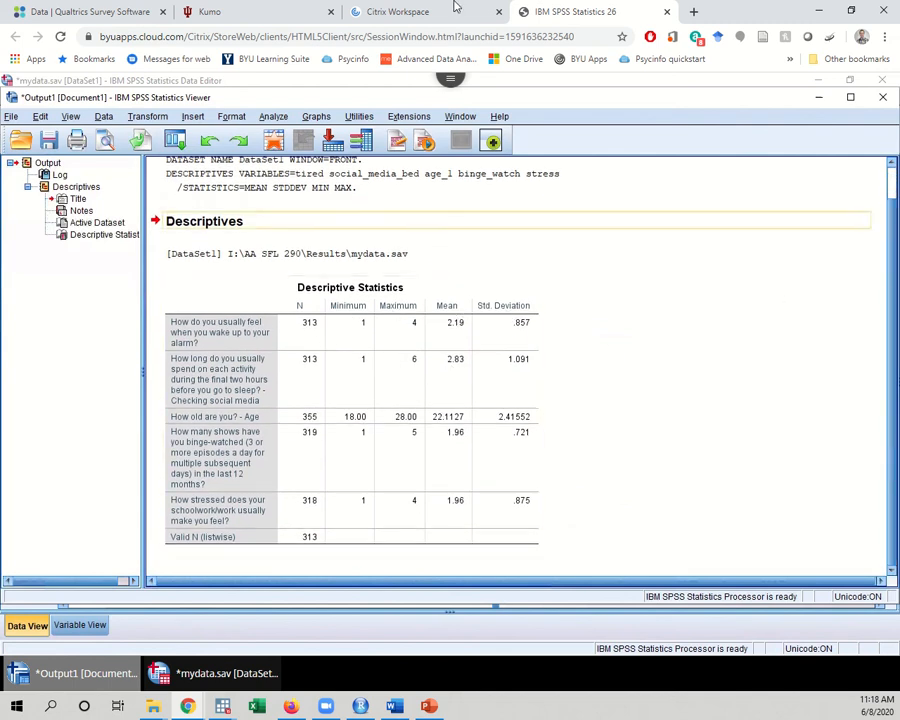
pyautogui.moveTo(450, 6)
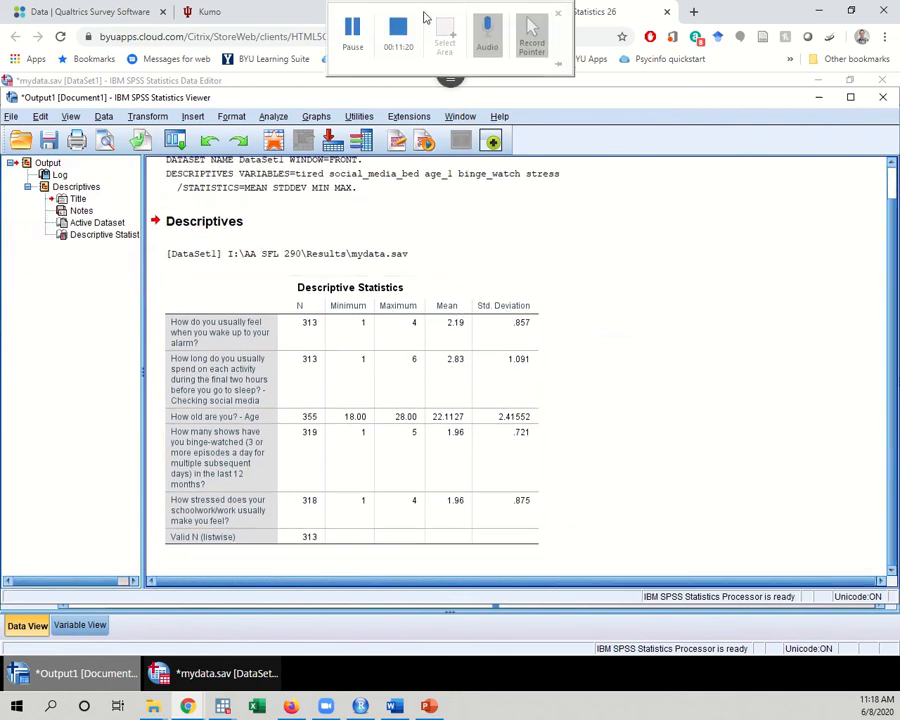
pyautogui.click(352, 28)
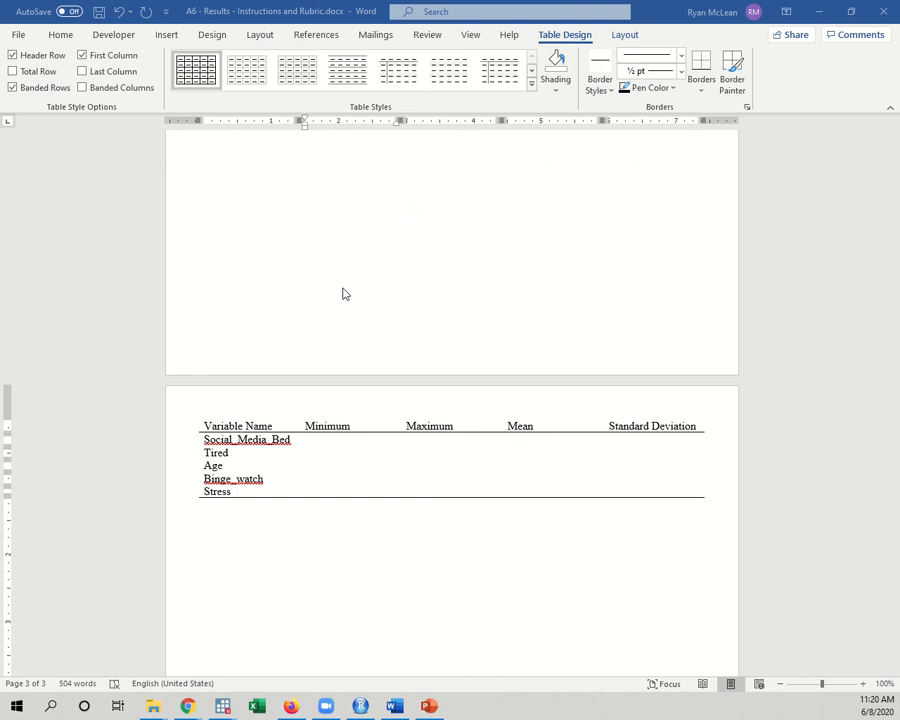
# Add a top border to the header row of the variable table on page 3 of the Word document
pyautogui.scroll(5, 326, 322)
pyautogui.scroll(-9, 326, 322)
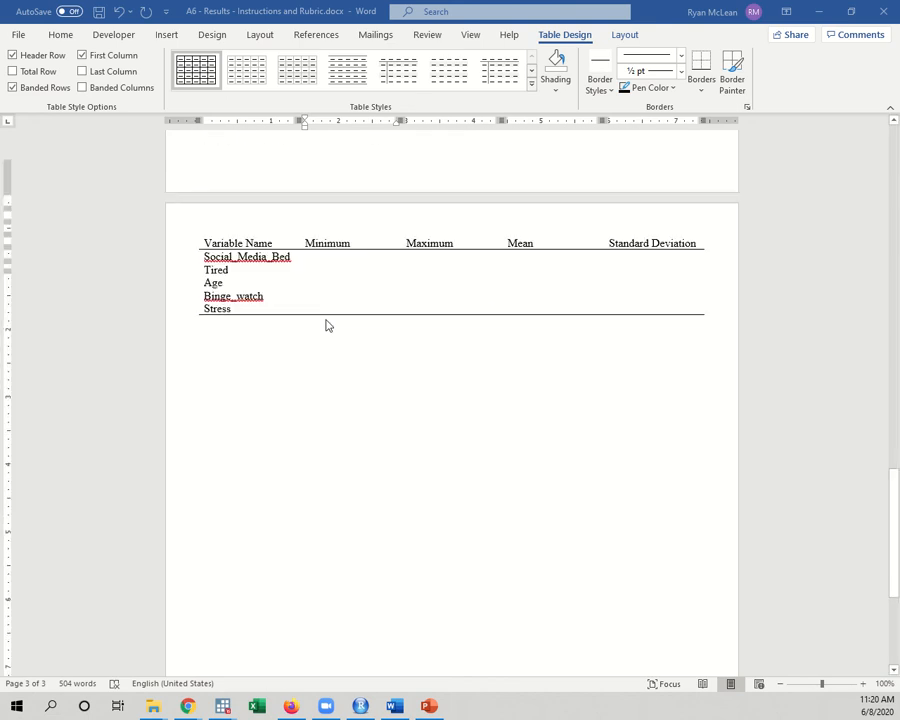
pyautogui.scroll(2, 326, 322)
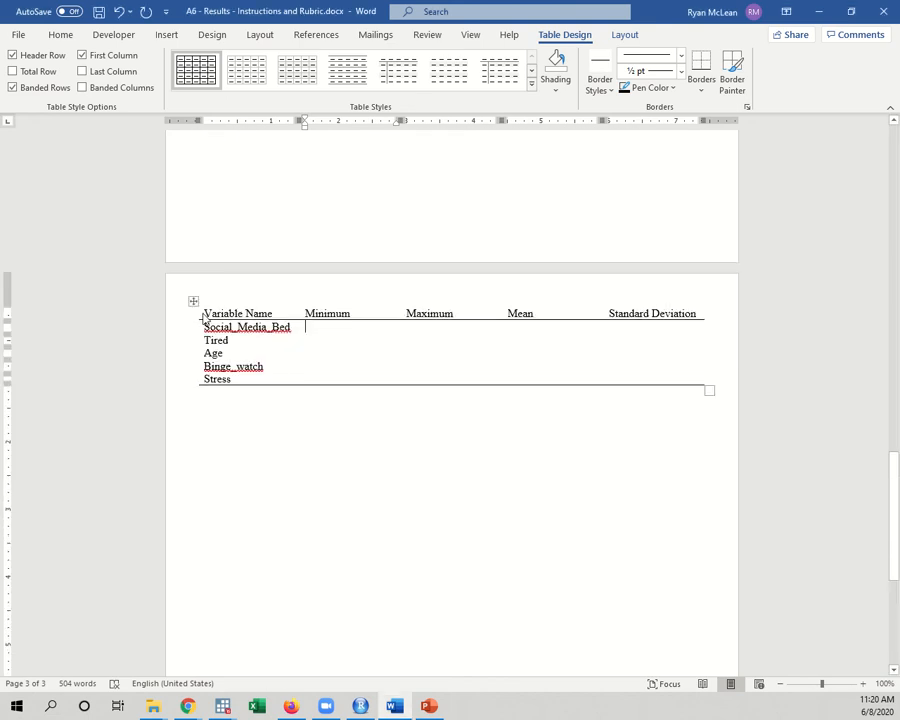
pyautogui.moveTo(207, 312); pyautogui.dragTo(694, 314)
pyautogui.click(700, 90)
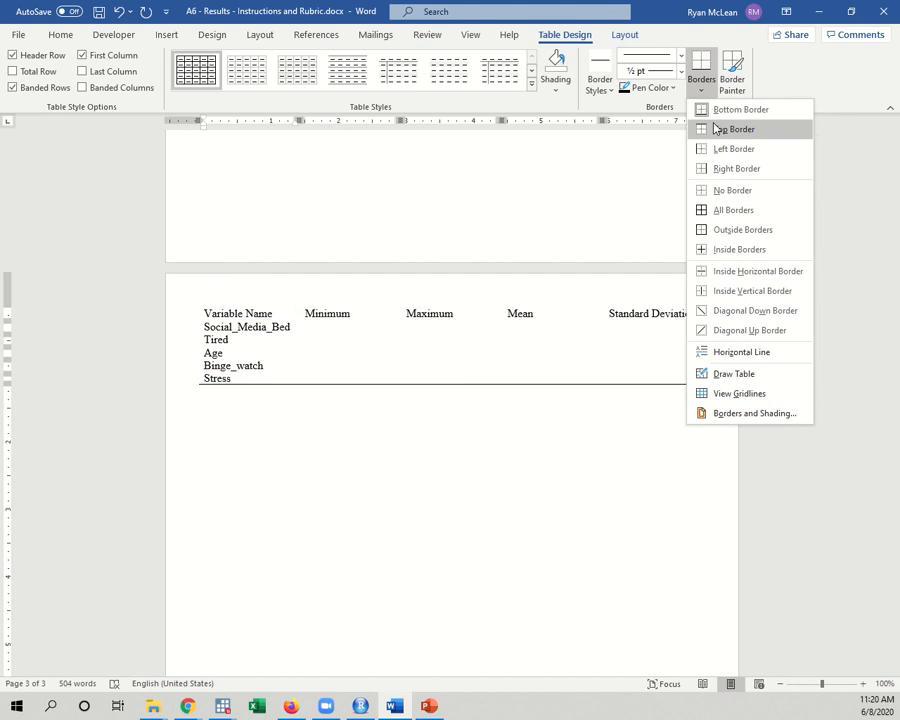
pyautogui.click(718, 126)
pyautogui.click(212, 315)
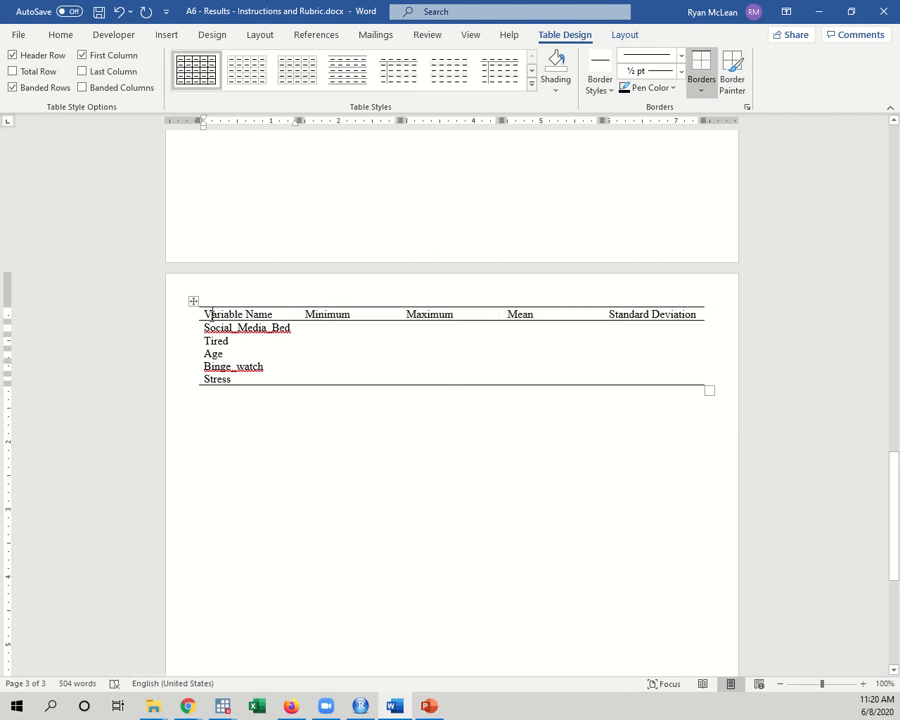
pyautogui.click(227, 401)
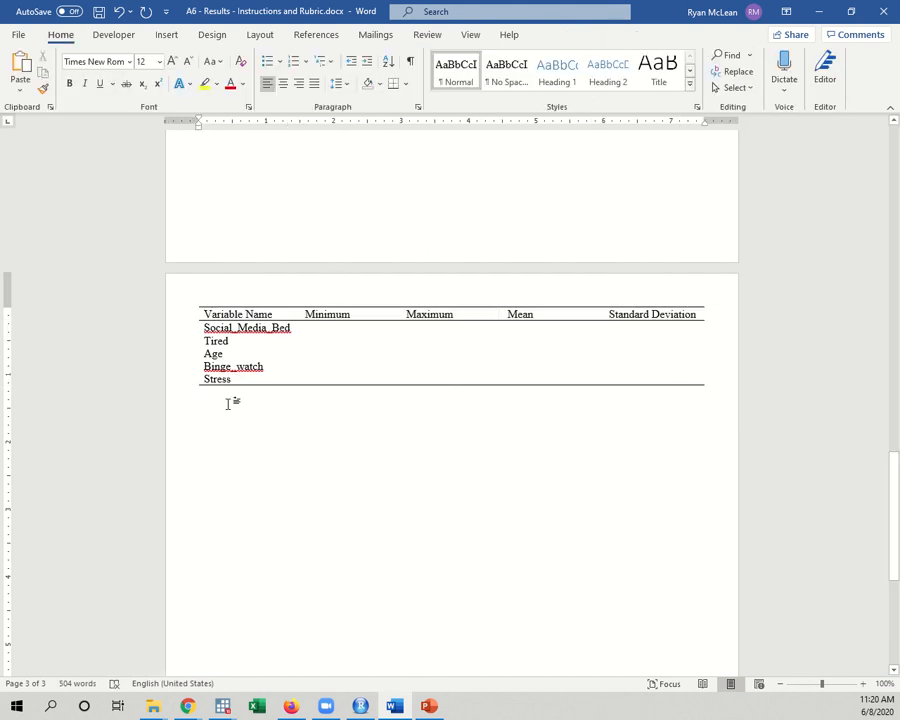
pyautogui.moveTo(410, 26)
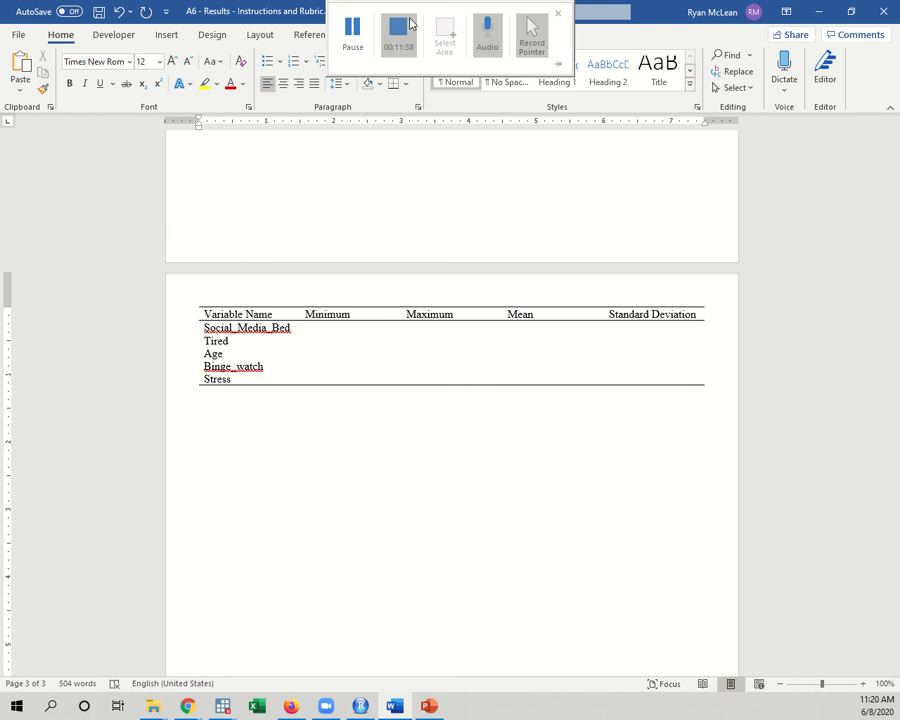
pyautogui.click(341, 40)
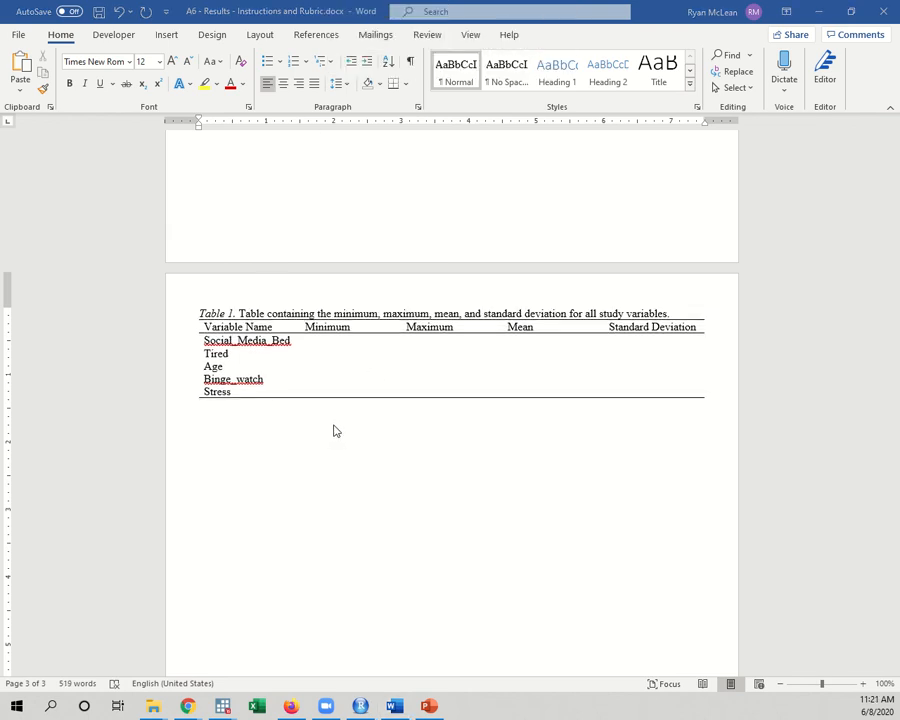
# Consult the SPSS output and fill Table 1's Social_Media_Bed row in Word with minimum 1, maximum 4, mean 2.19 and standard deviation .857
pyautogui.click(255, 314)
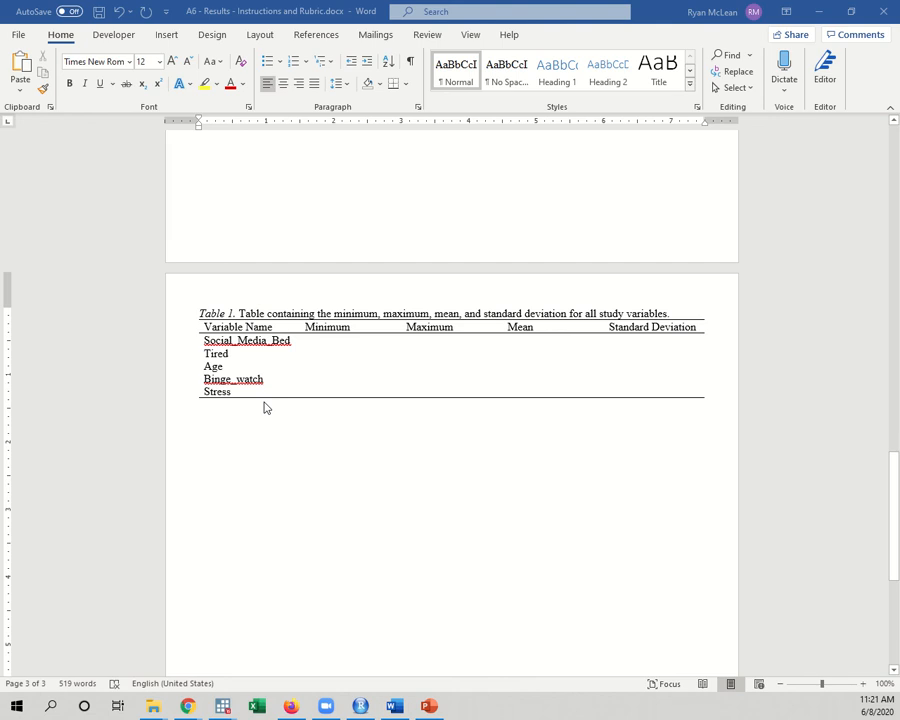
pyautogui.hotkey('alt', 'Tab')
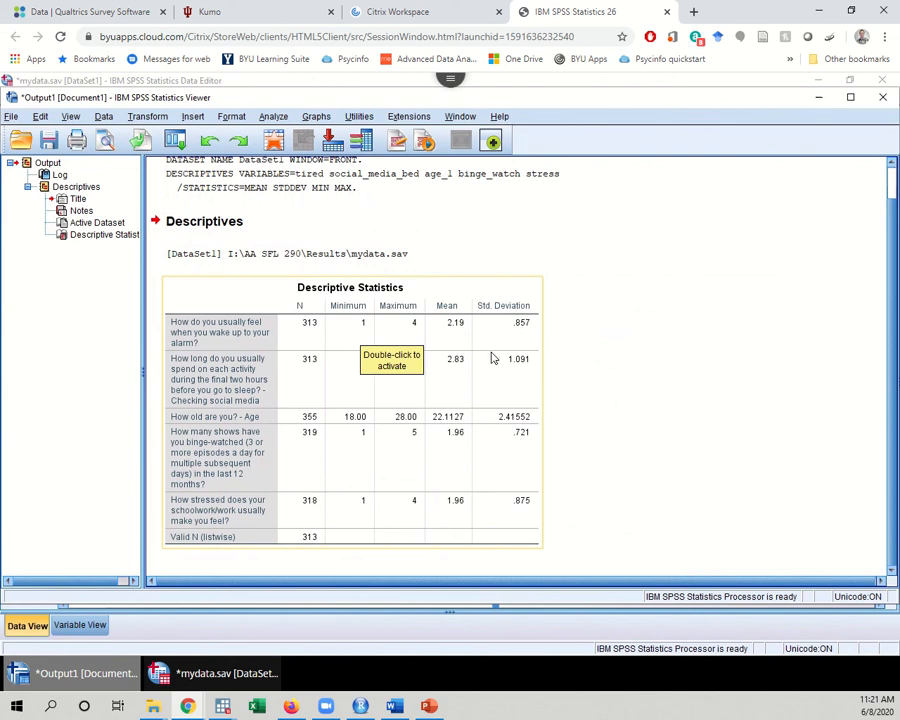
pyautogui.hotkey('alt', 'Tab')
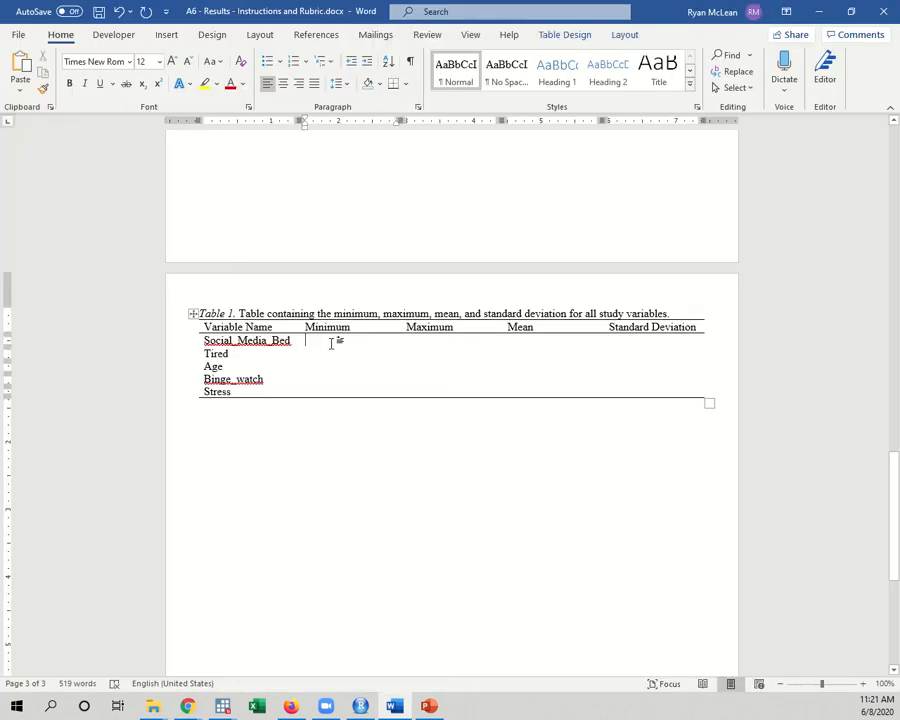
pyautogui.write('1')
pyautogui.press('Tab')
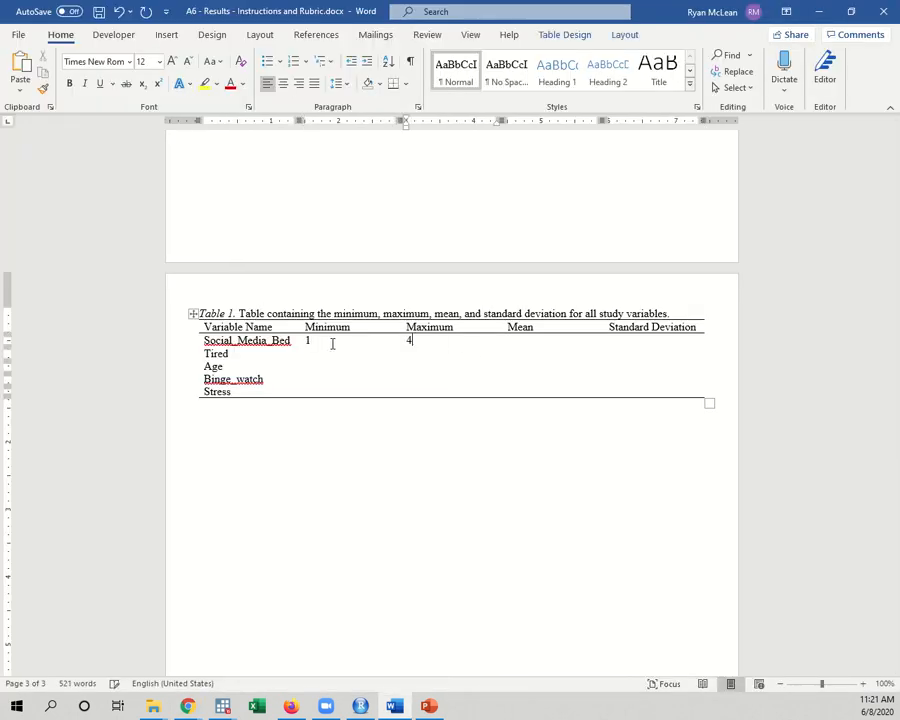
pyautogui.press('Tab')
pyautogui.press('Tab')
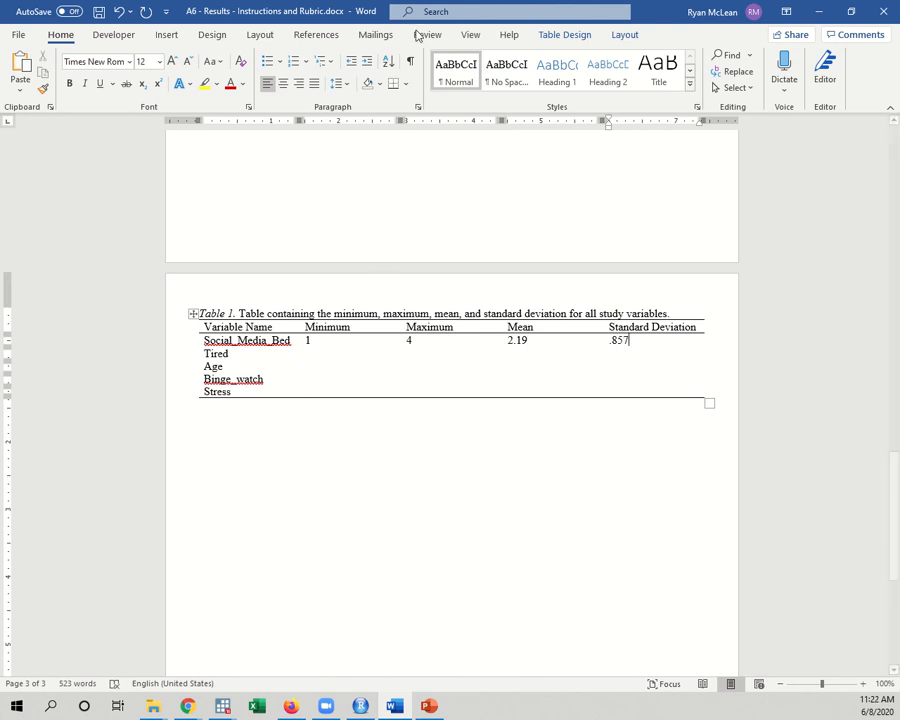
pyautogui.moveTo(420, 6)
pyautogui.click(352, 26)
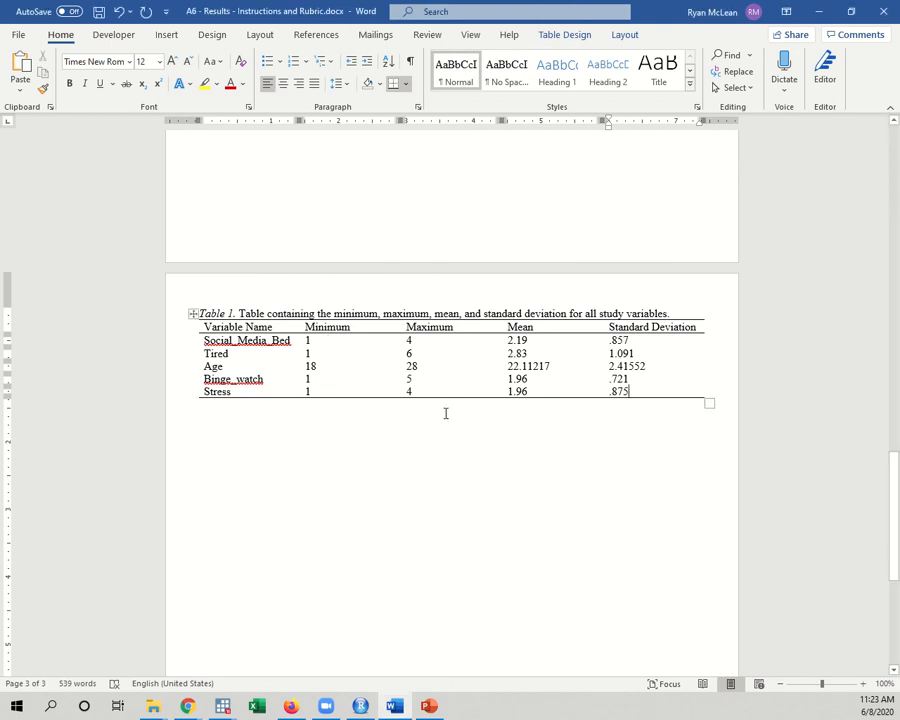
# Compare the completed Word Table 1 with the Descriptive Statistics output in SPSS and return to the document
pyautogui.hotkey('alt', 'Tab')
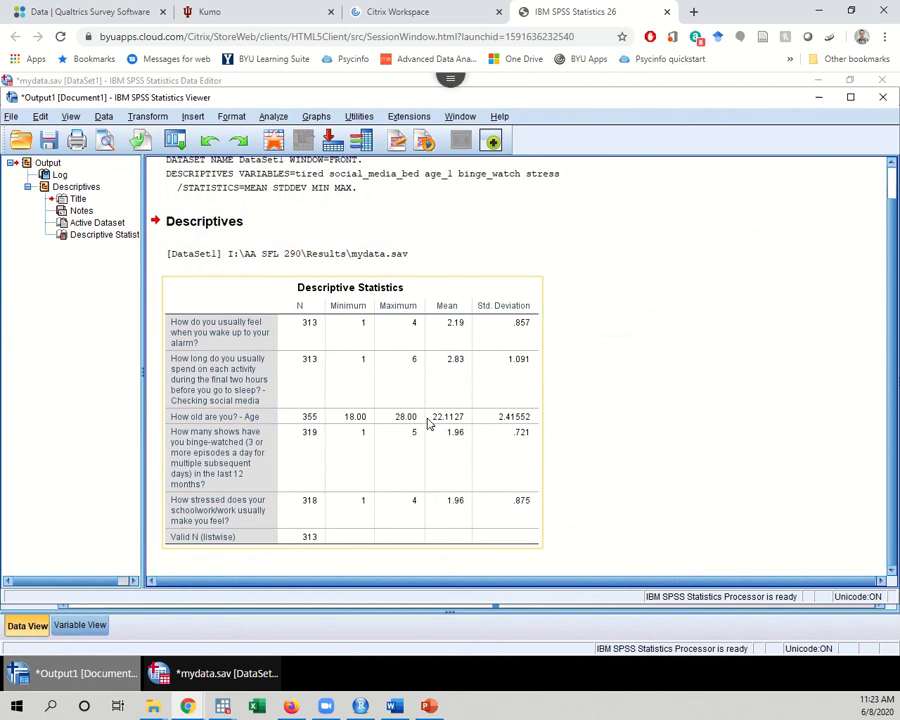
pyautogui.hotkey('alt', 'Tab')
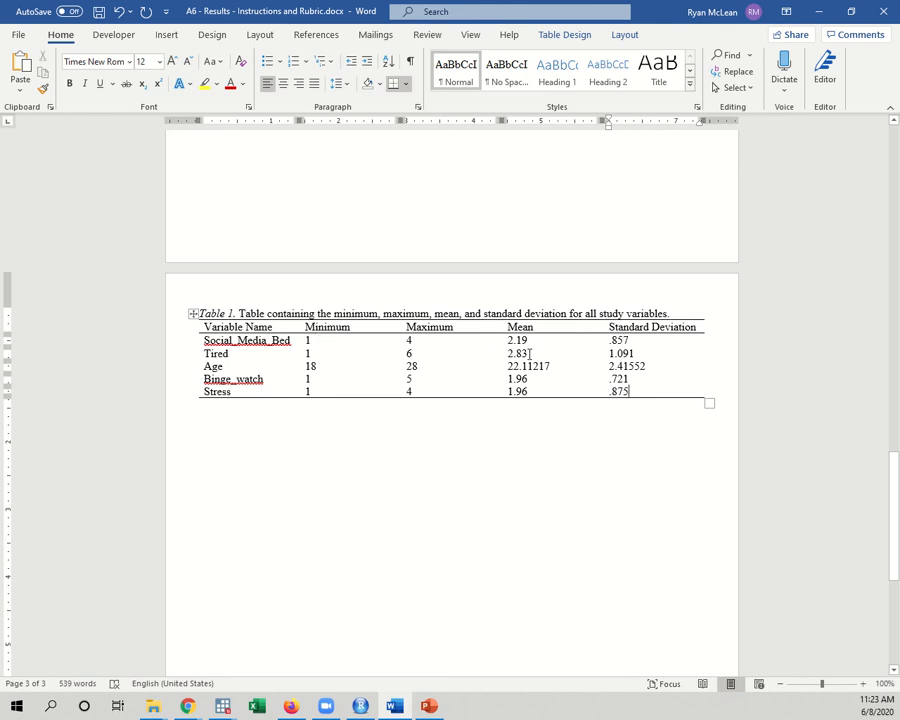
# Shorten the Age row's mean in Table 1 to two decimals, 22.11
pyautogui.click(529, 353)
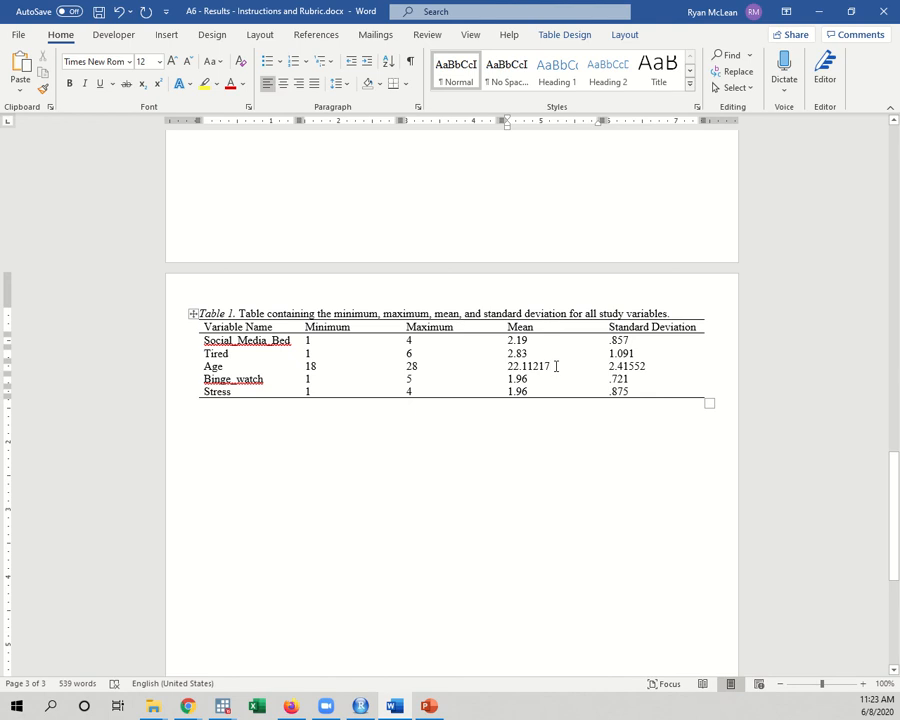
pyautogui.press('BackSpace')
pyautogui.press('BackSpace')
pyautogui.press('BackSpace')
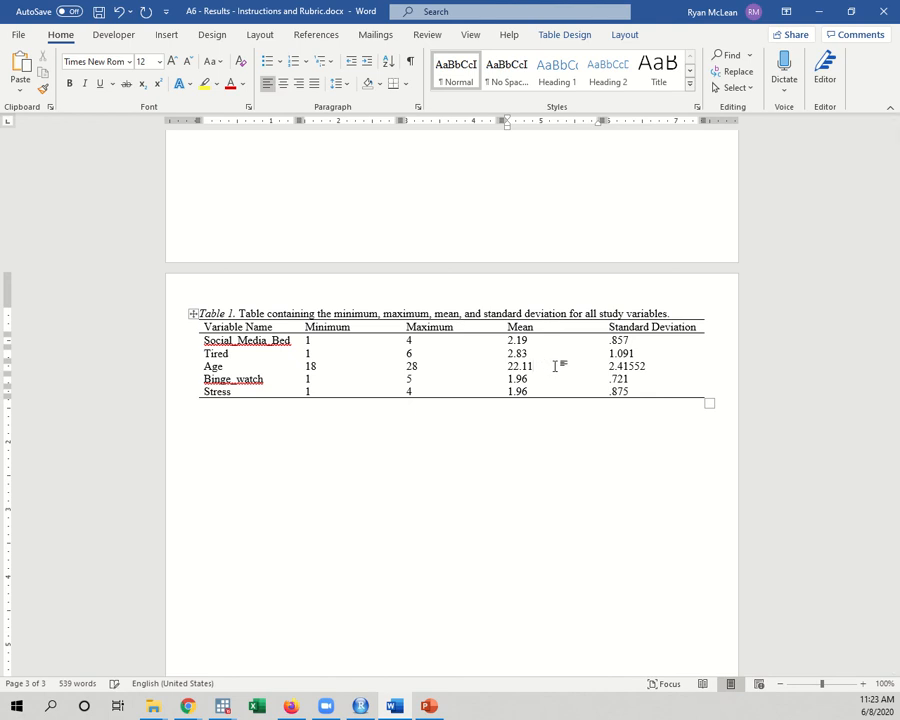
# Round Table 1's Standard Deviation values to two decimals, from the first row down: .86, 1.09, 2.42, .72 and .88
pyautogui.click(635, 341)
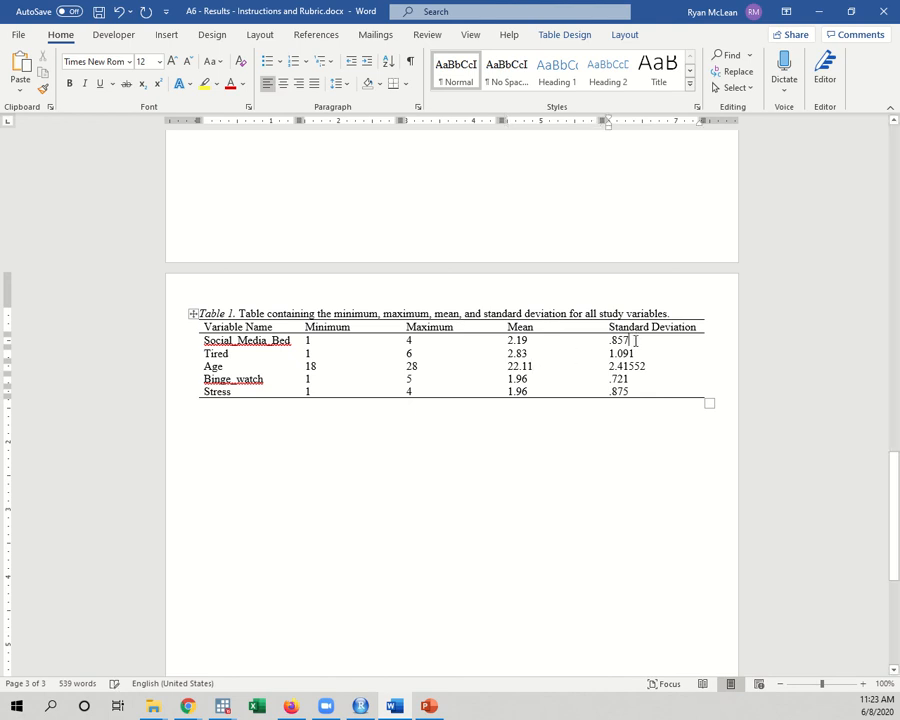
pyautogui.press('BackSpace')
pyautogui.press('BackSpace')
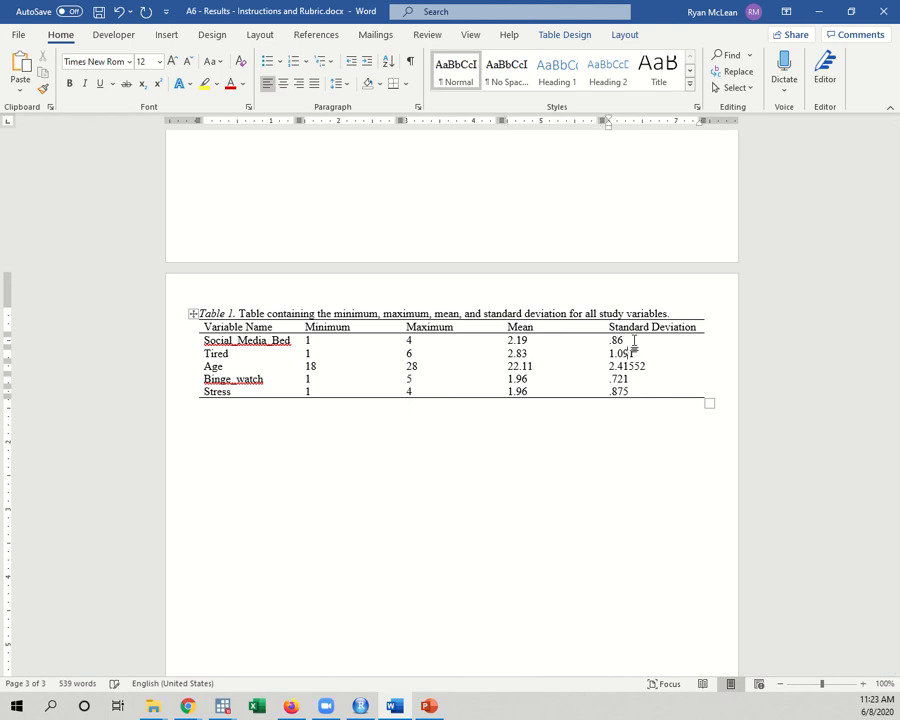
pyautogui.press('BackSpace')
pyautogui.press('BackSpace')
pyautogui.press('Down')
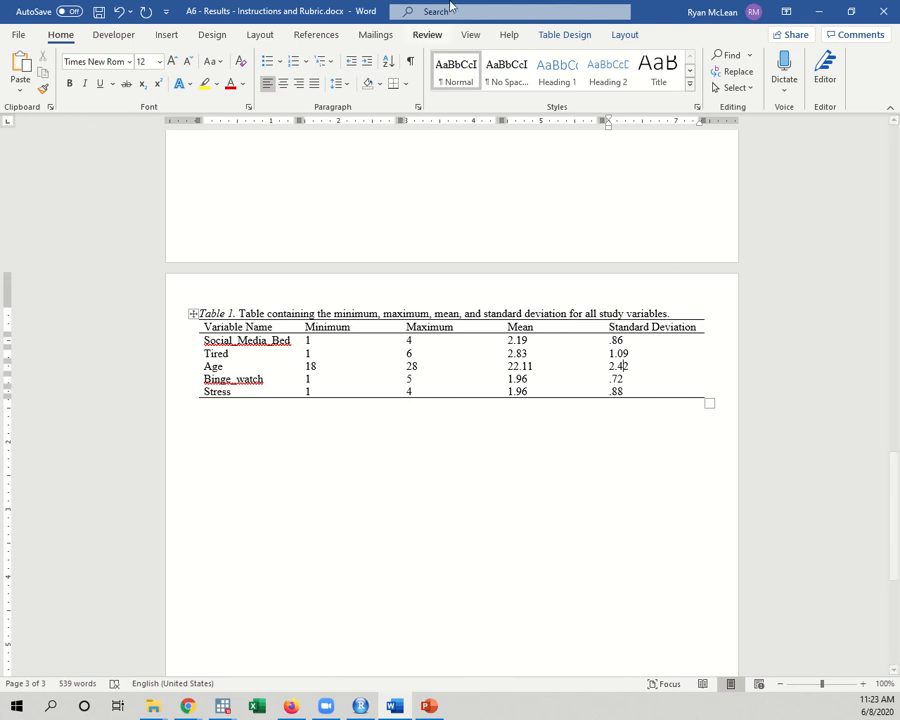
pyautogui.moveTo(451, 6)
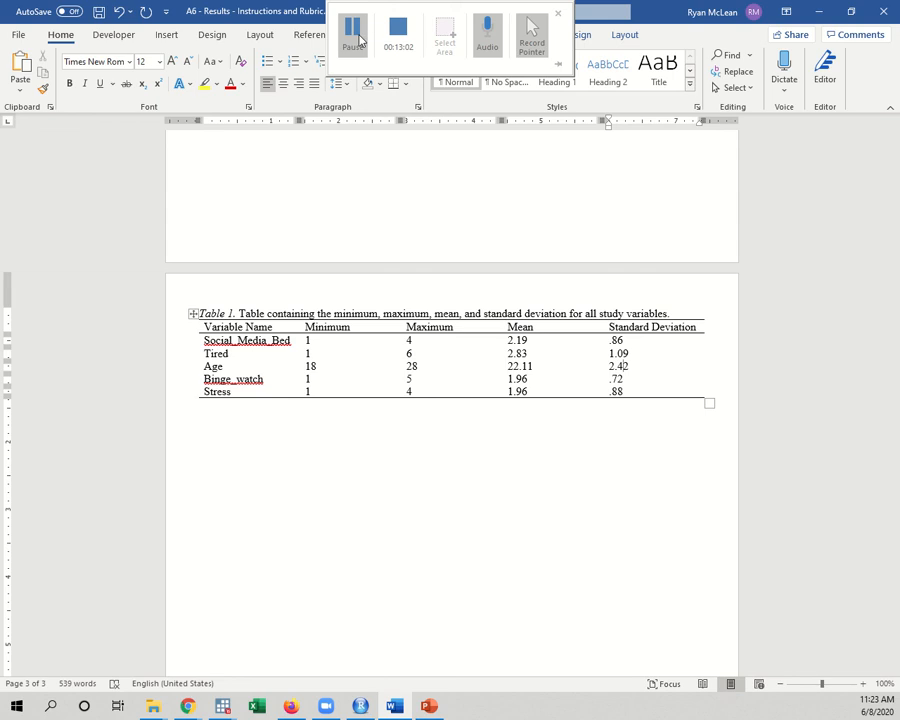